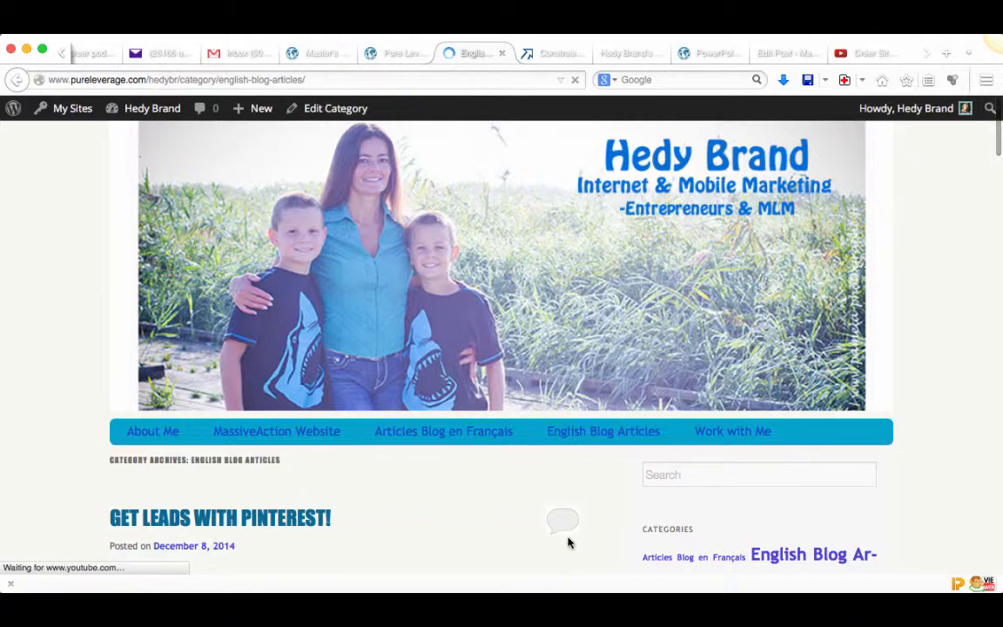
# Look through the blog's English Blog Articles page and the Articles Blog en Français page.
pyautogui.scroll(-15, 567, 543)
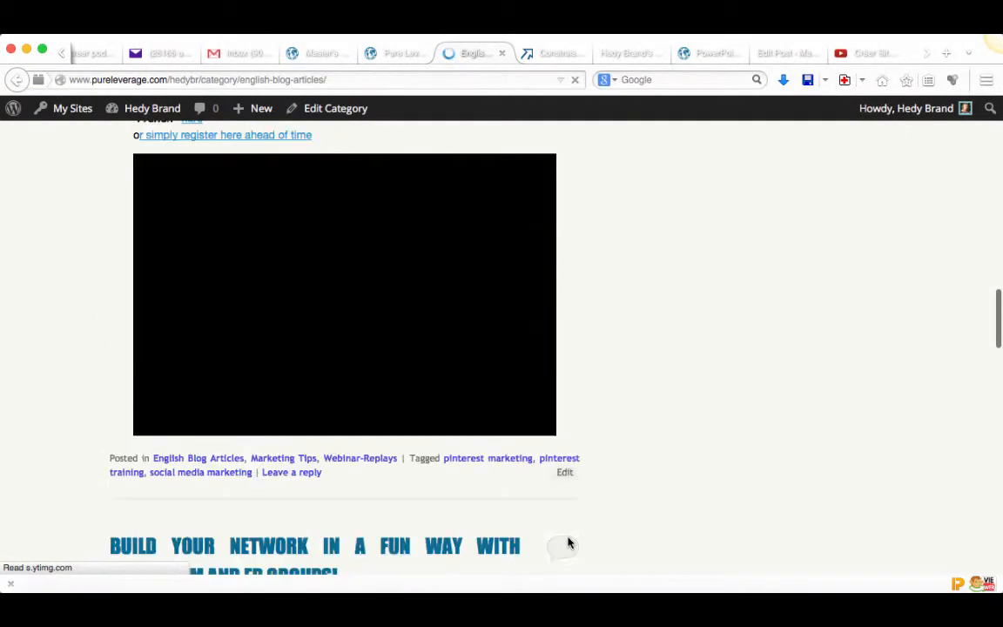
pyautogui.scroll(-10, 568, 544)
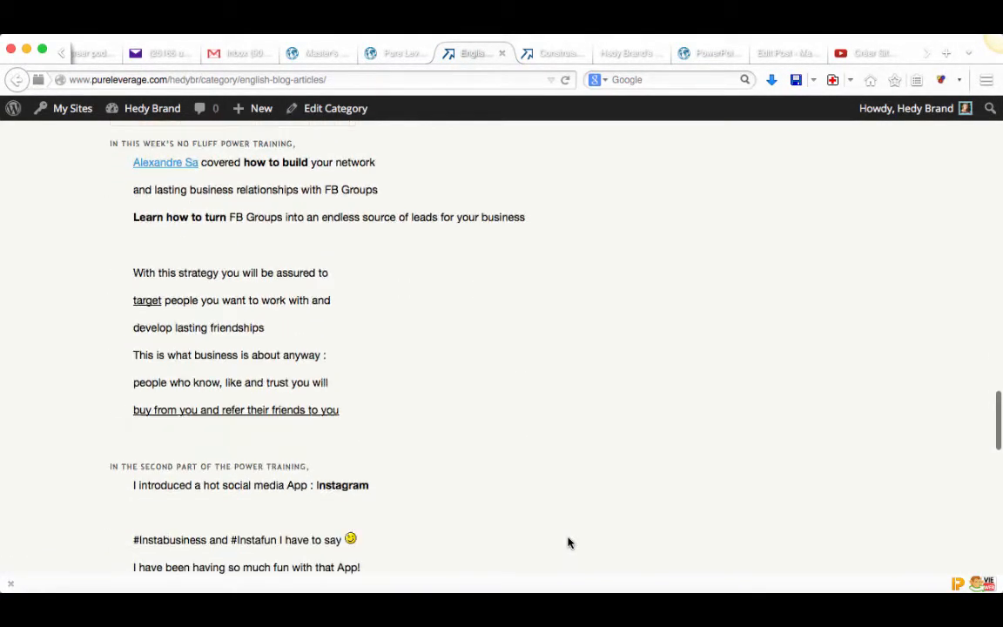
pyautogui.scroll(-10, 568, 543)
pyautogui.scroll(8, 568, 543)
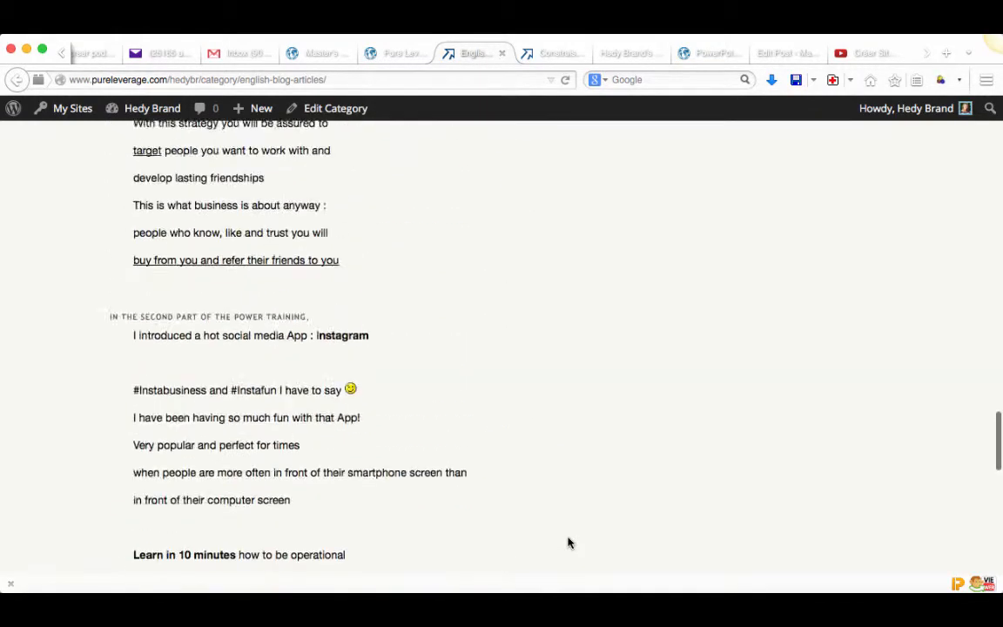
pyautogui.scroll(20, 568, 543)
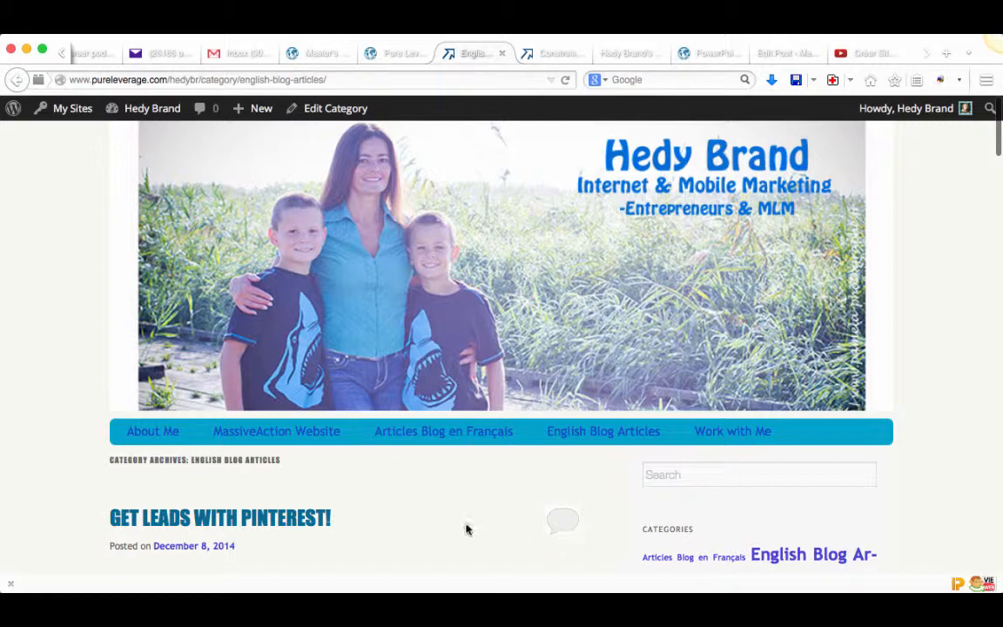
pyautogui.click(437, 444)
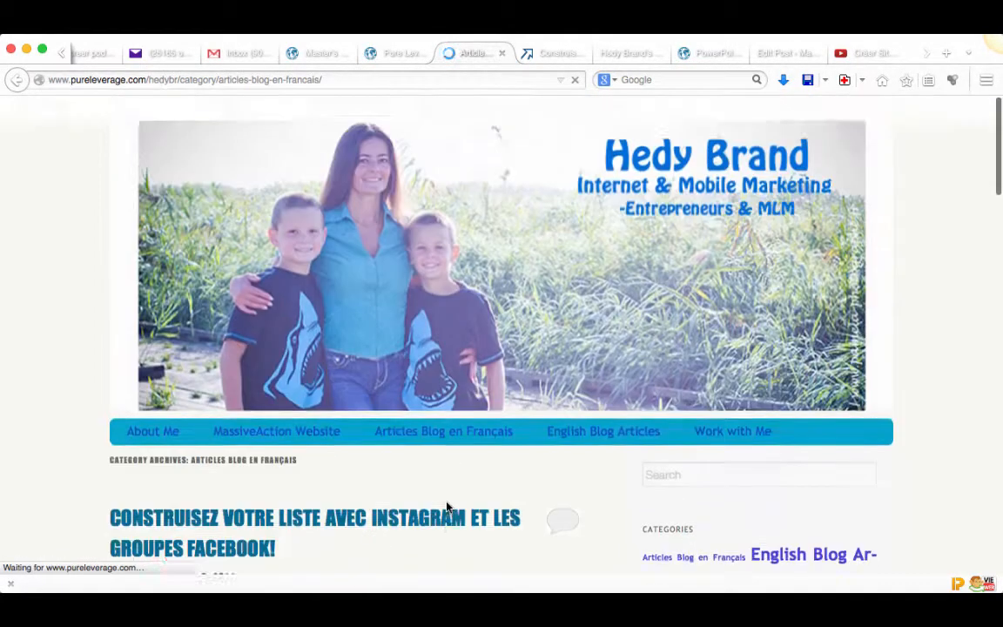
pyautogui.scroll(-10, 447, 507)
pyautogui.scroll(-4, 447, 507)
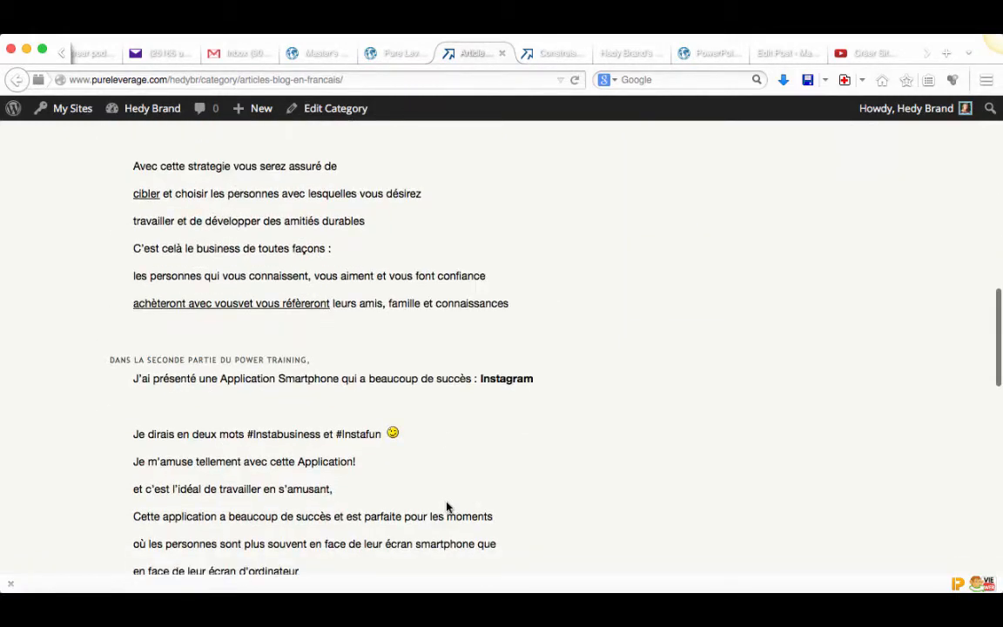
pyautogui.scroll(15, 447, 507)
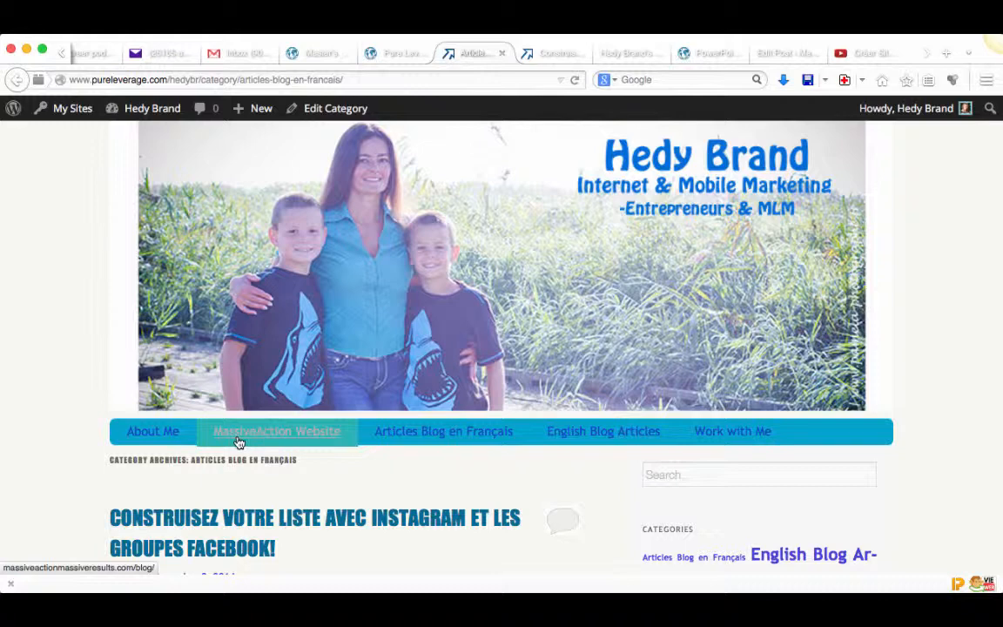
# Open the blog's WordPress dashboard from the Pure Leverage back office and bring up its menu editor.
pyautogui.click(389, 54)
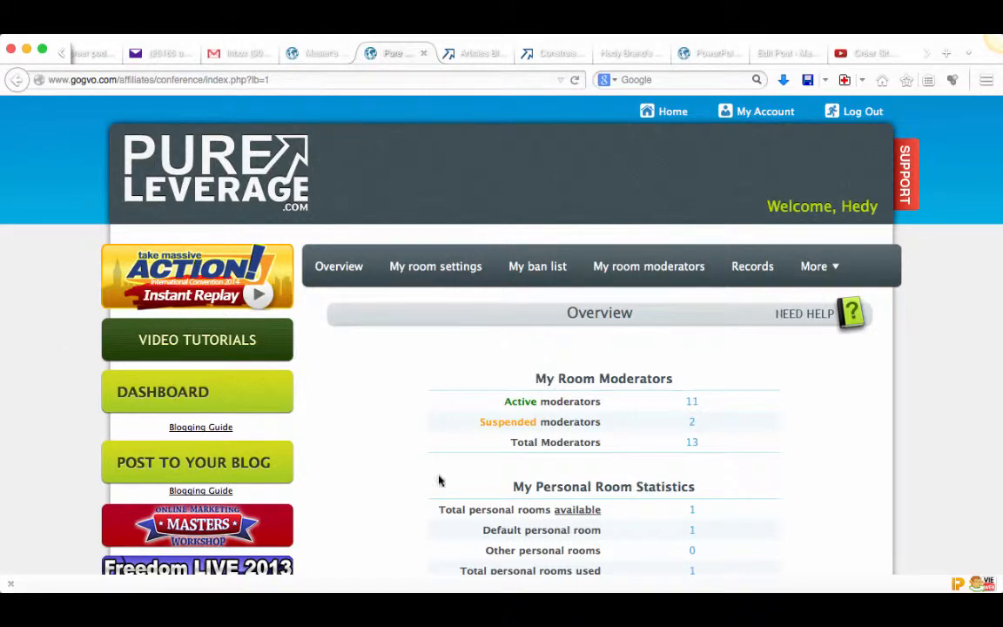
pyautogui.scroll(-8, 440, 481)
pyautogui.scroll(6, 431, 447)
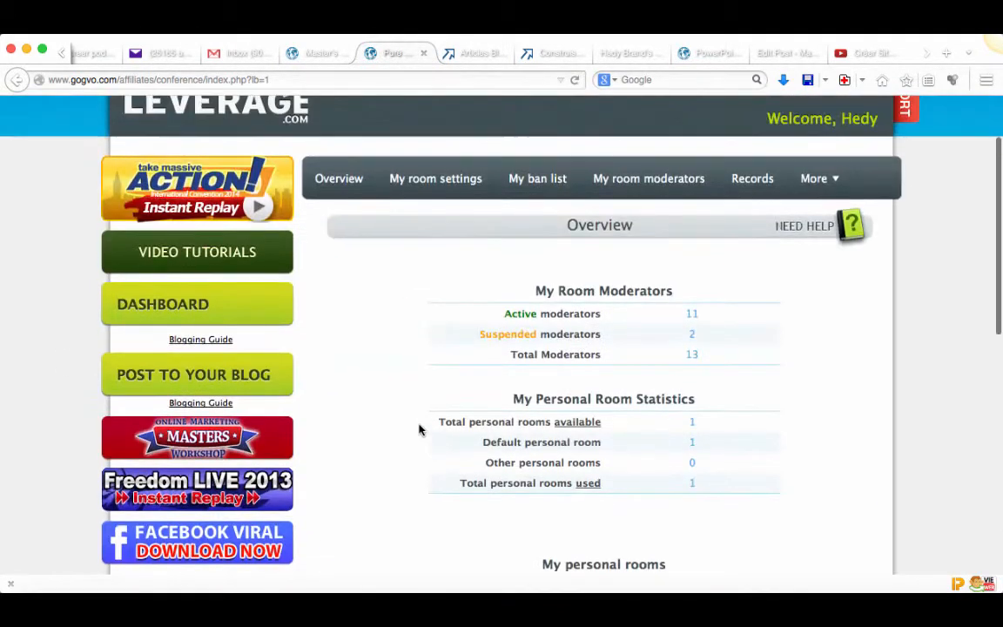
pyautogui.click(234, 389)
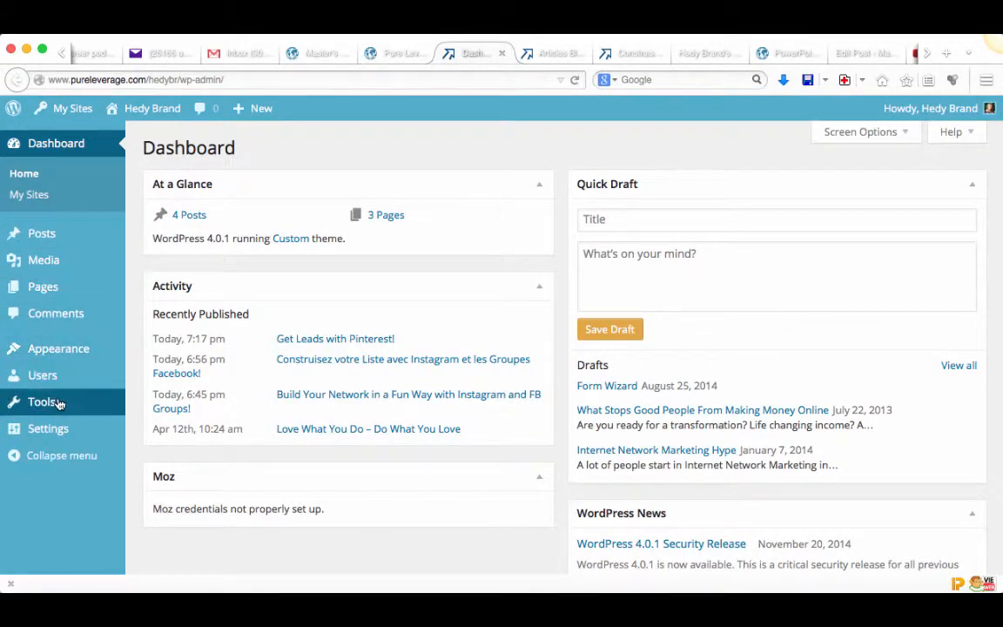
pyautogui.moveTo(61, 427)
pyautogui.moveTo(54, 348)
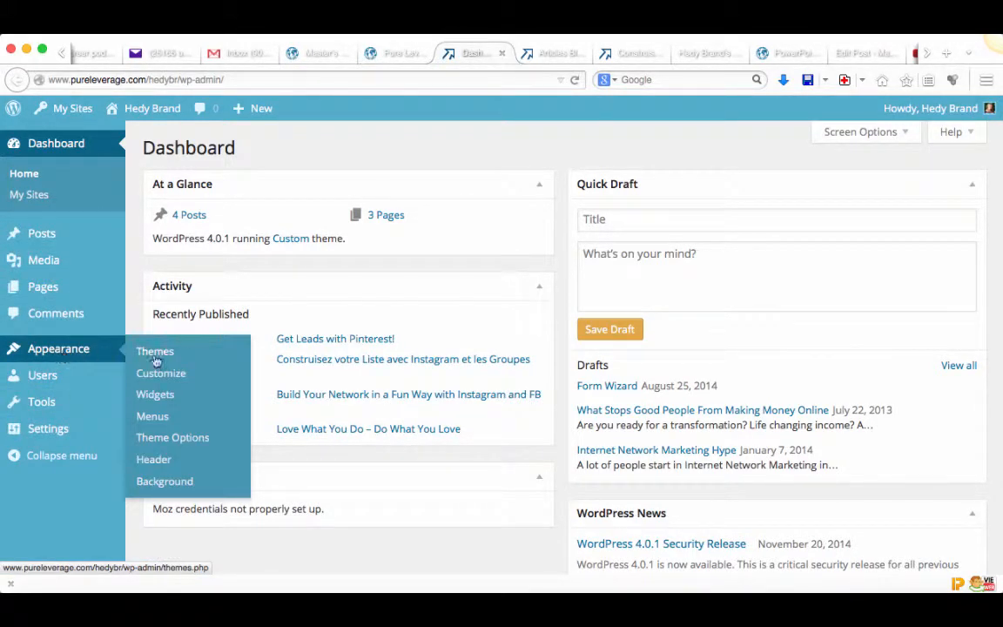
pyautogui.click(155, 422)
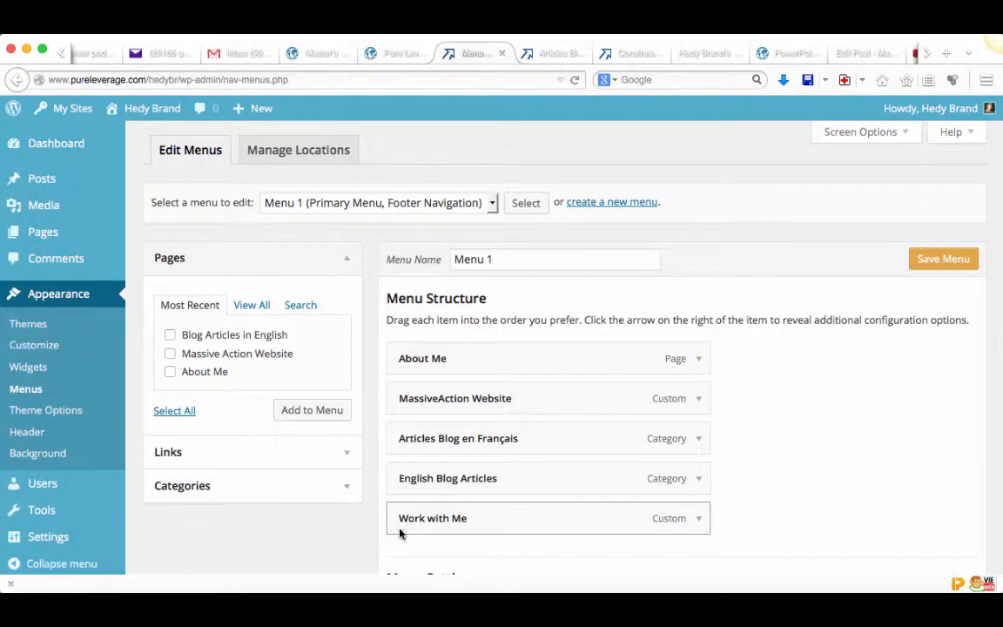
# Add the Webinaires- Enregistrements category to Menu 1, save the menu and reload the blog page to check its navigation.
pyautogui.scroll(-3, 281, 553)
pyautogui.scroll(1, 280, 553)
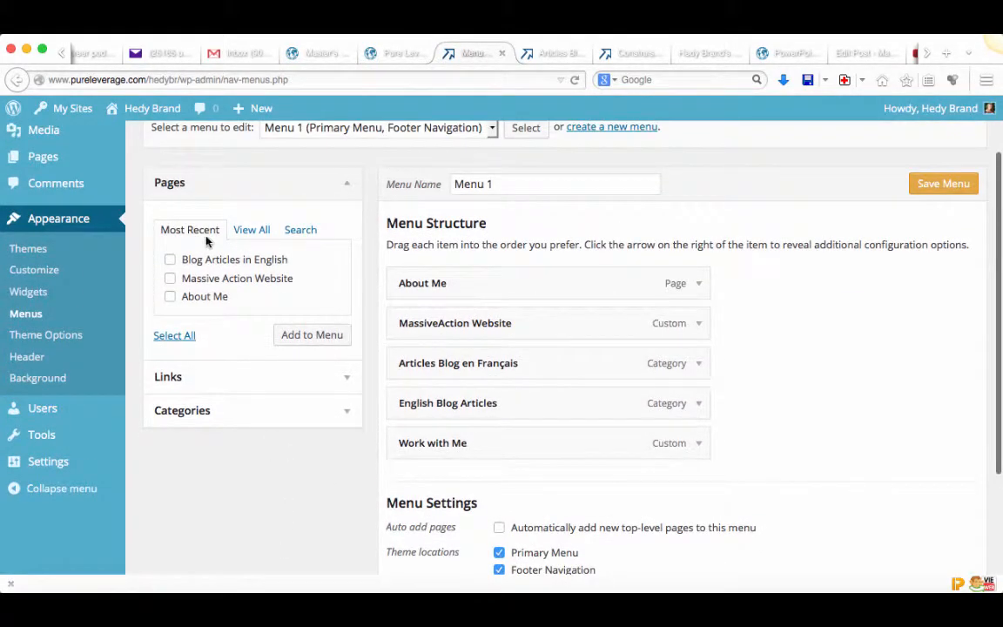
pyautogui.click(177, 412)
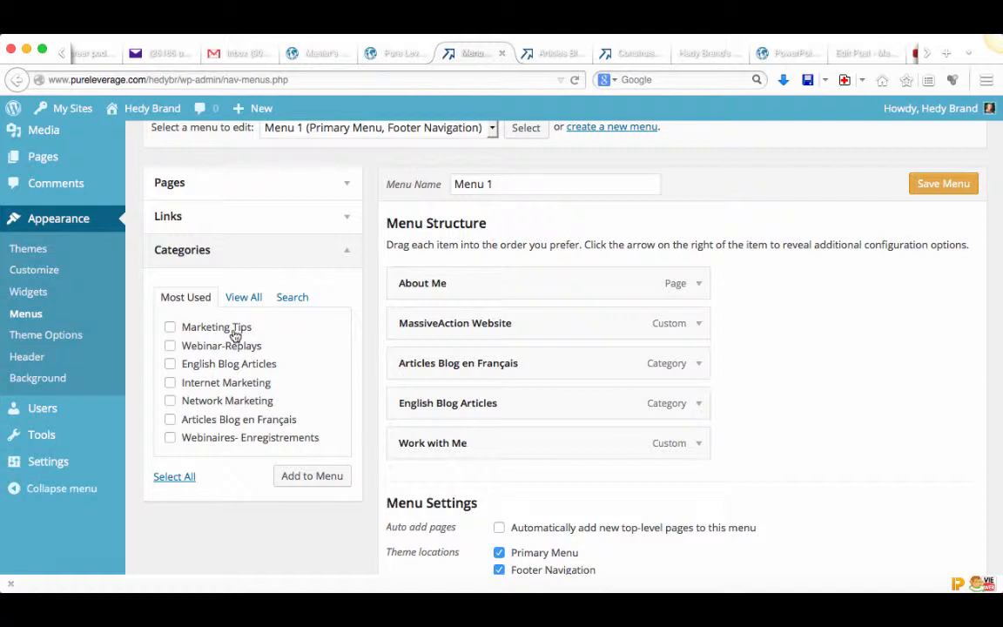
pyautogui.click(170, 439)
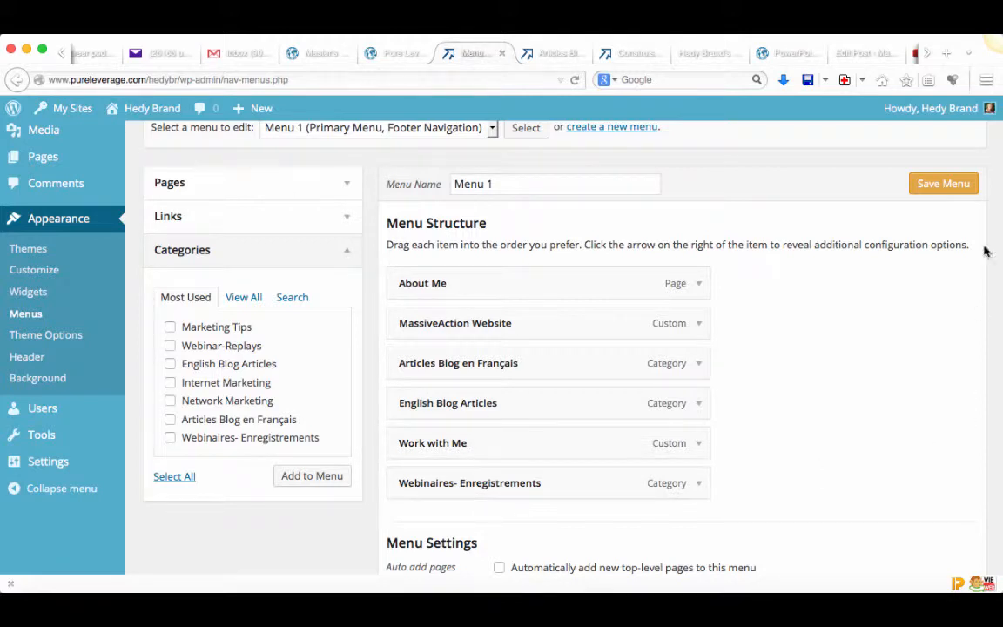
pyautogui.click(947, 184)
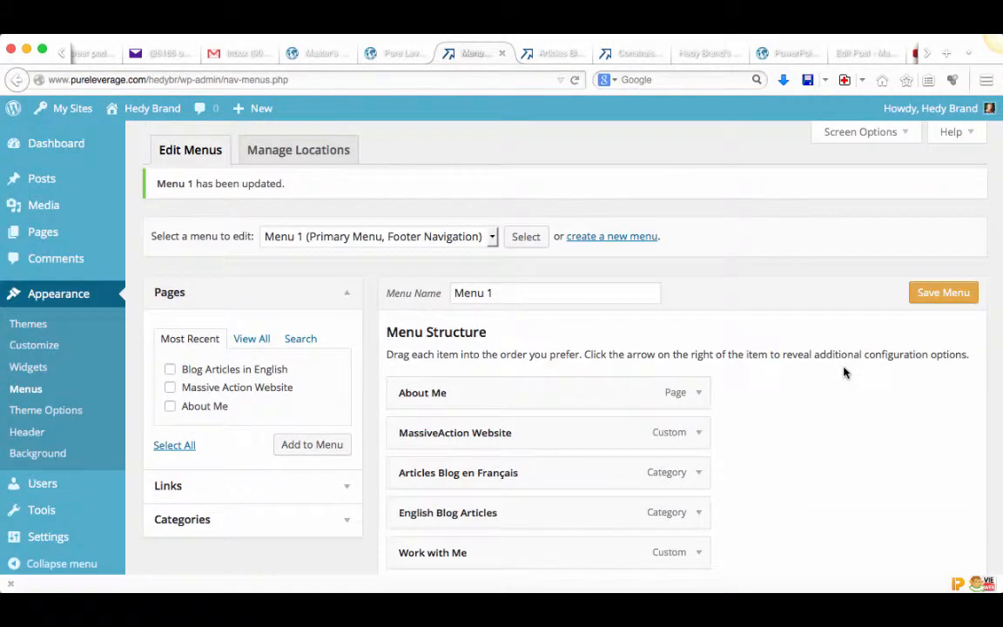
pyautogui.click(542, 52)
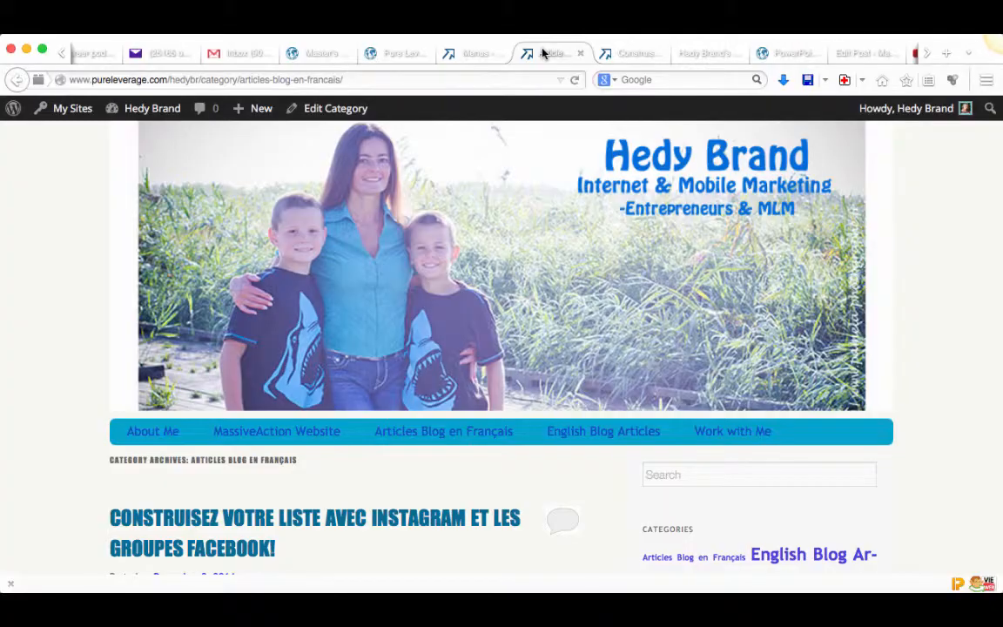
pyautogui.click(574, 80)
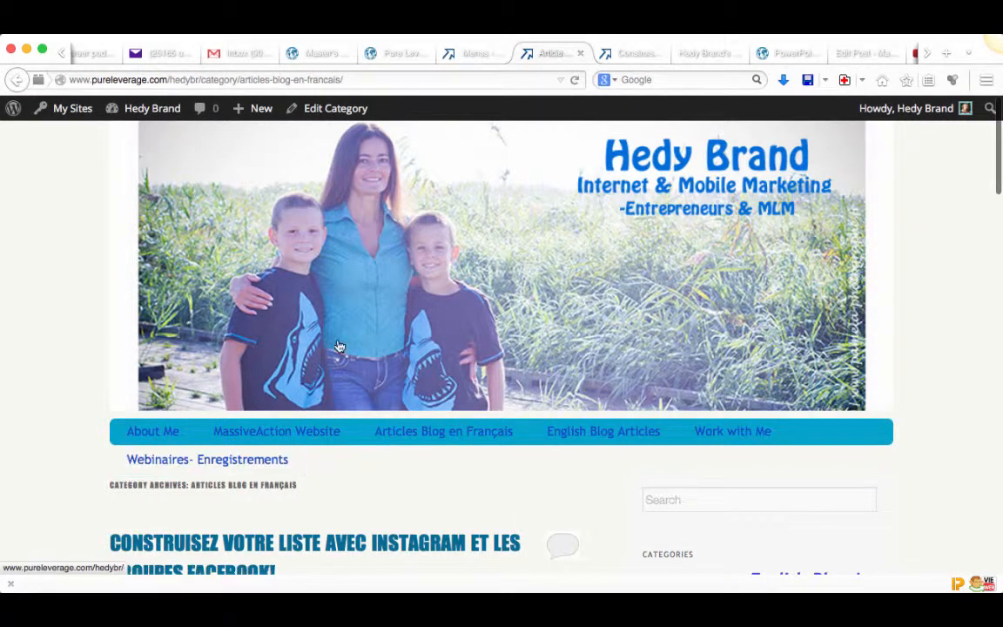
# Remove the Webinaires- Enregistrements item from Menu 1 and save the menu.
pyautogui.click(476, 55)
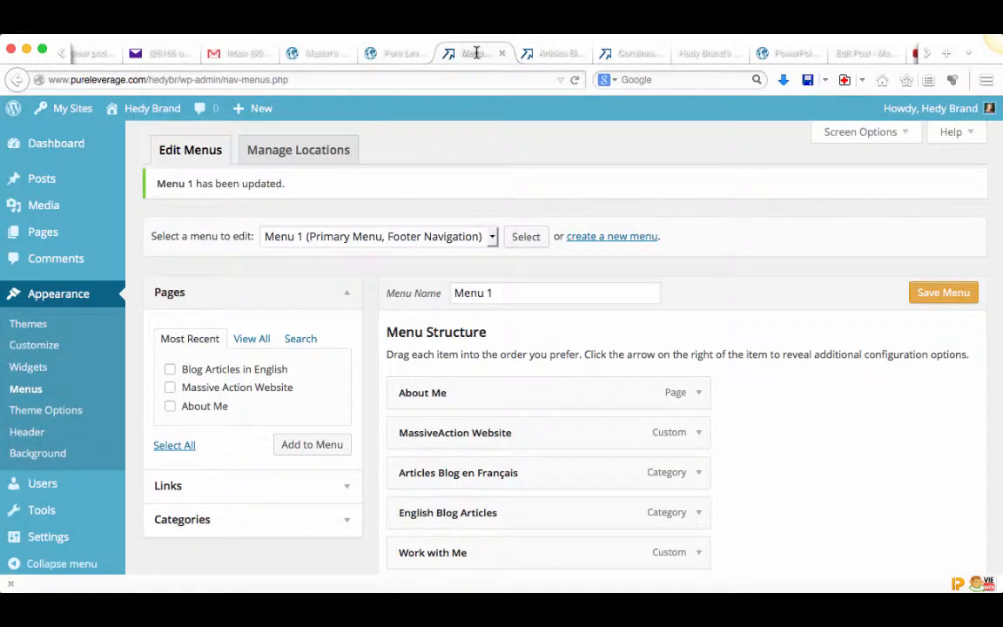
pyautogui.click(700, 552)
pyautogui.scroll(-5, 703, 551)
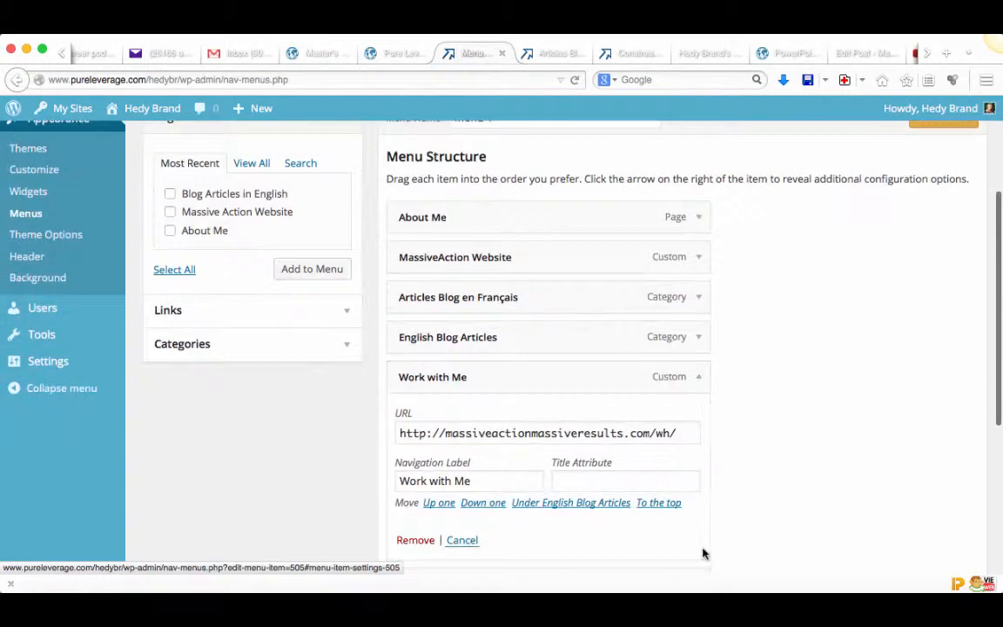
pyautogui.scroll(-3, 703, 535)
pyautogui.click(701, 461)
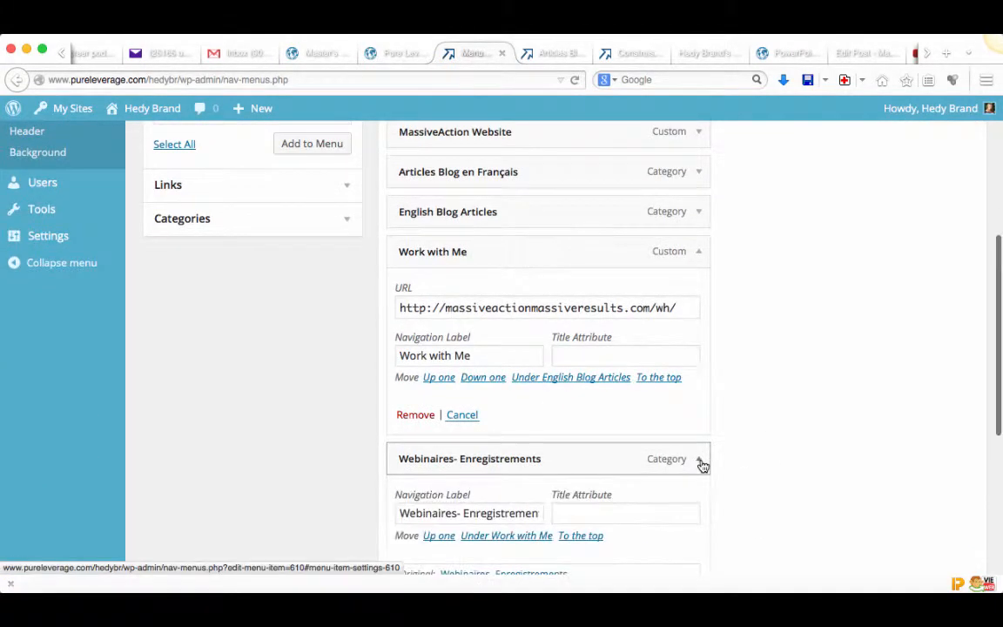
pyautogui.scroll(-5, 702, 466)
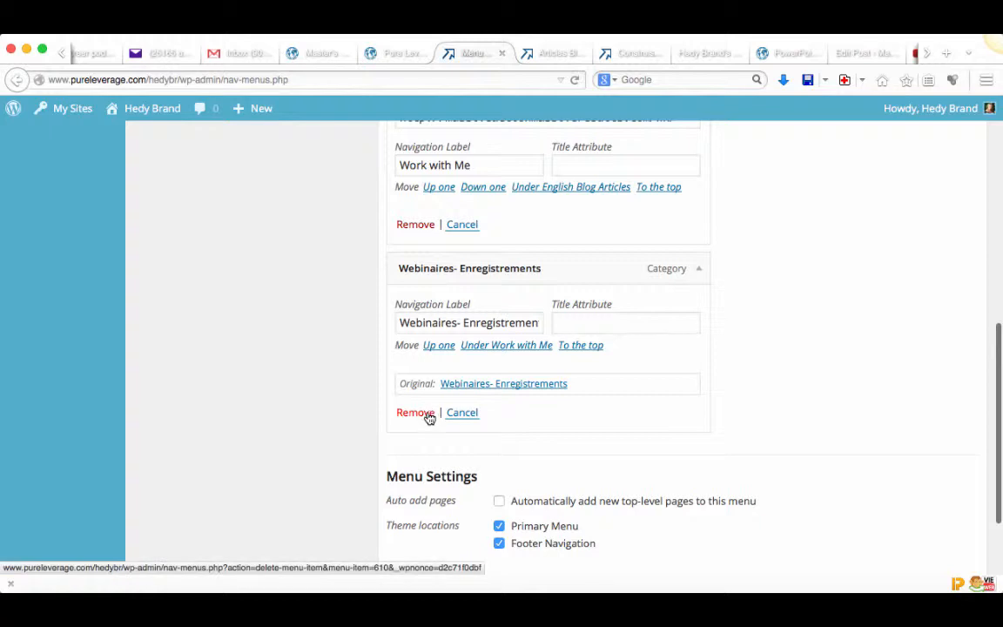
pyautogui.click(415, 413)
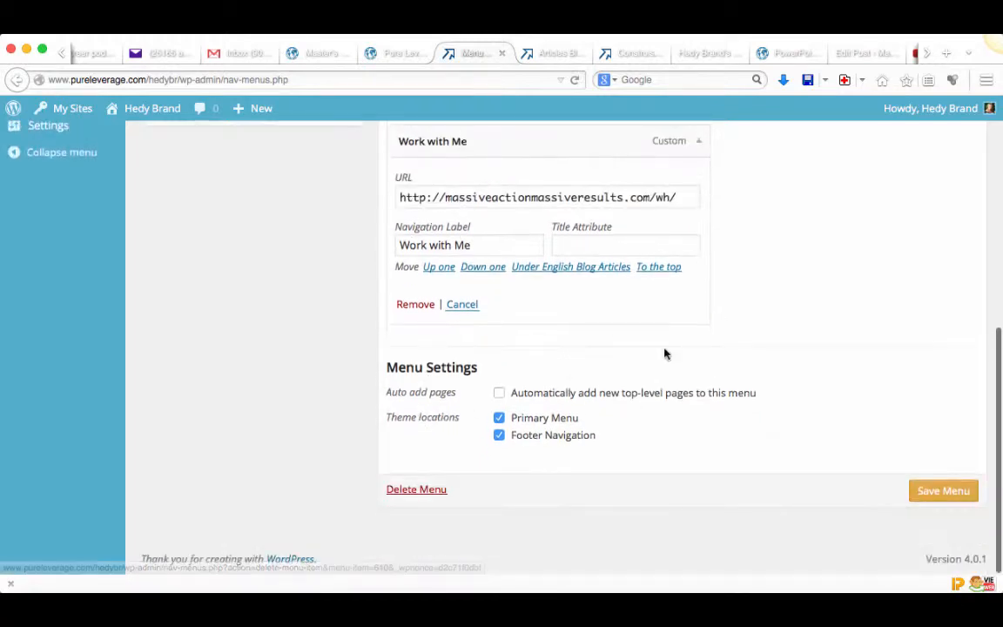
pyautogui.click(944, 491)
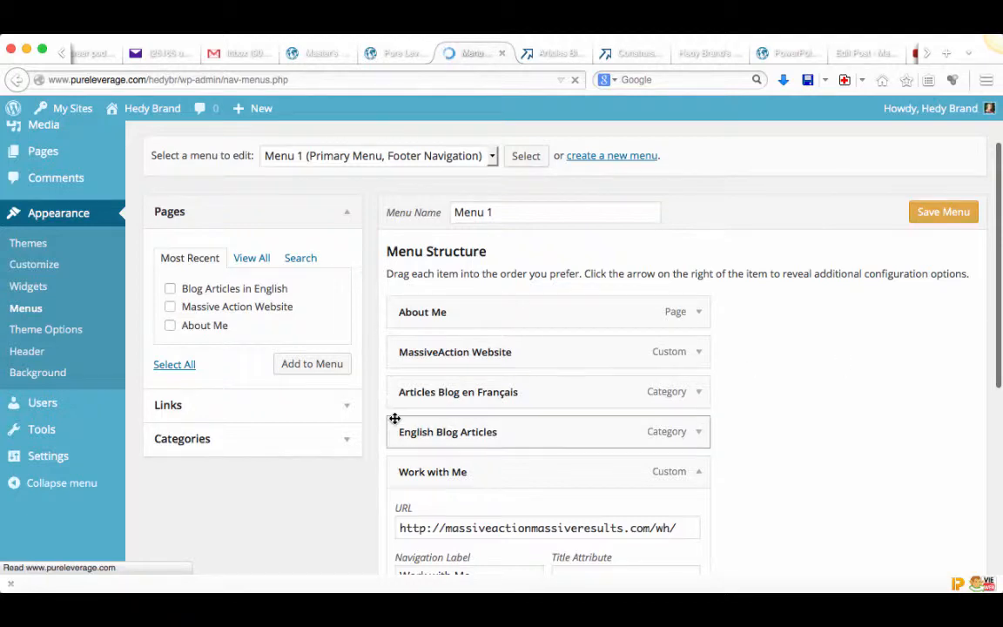
# In the TinyMCE Advanced settings, add the Underline button right after Italic in the first toolbar row and save the changes.
pyautogui.scroll(-2, 129, 499)
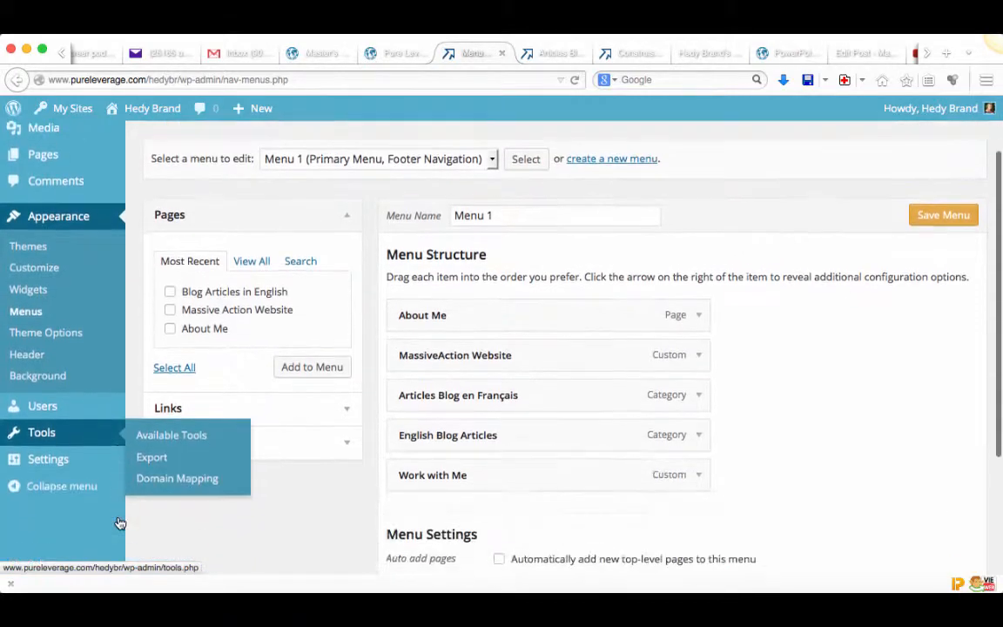
pyautogui.moveTo(71, 466)
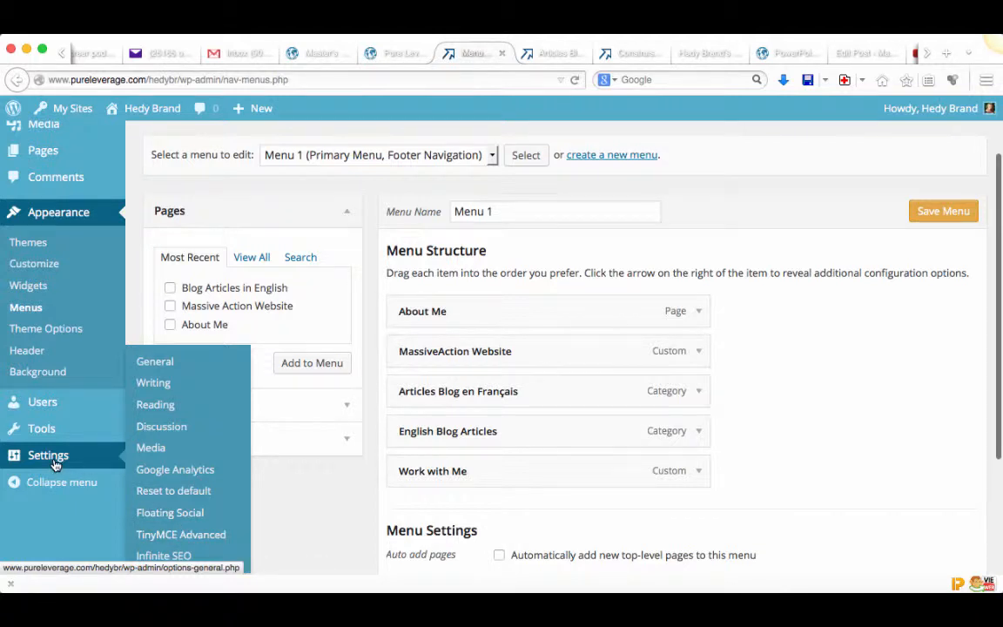
pyautogui.click(160, 535)
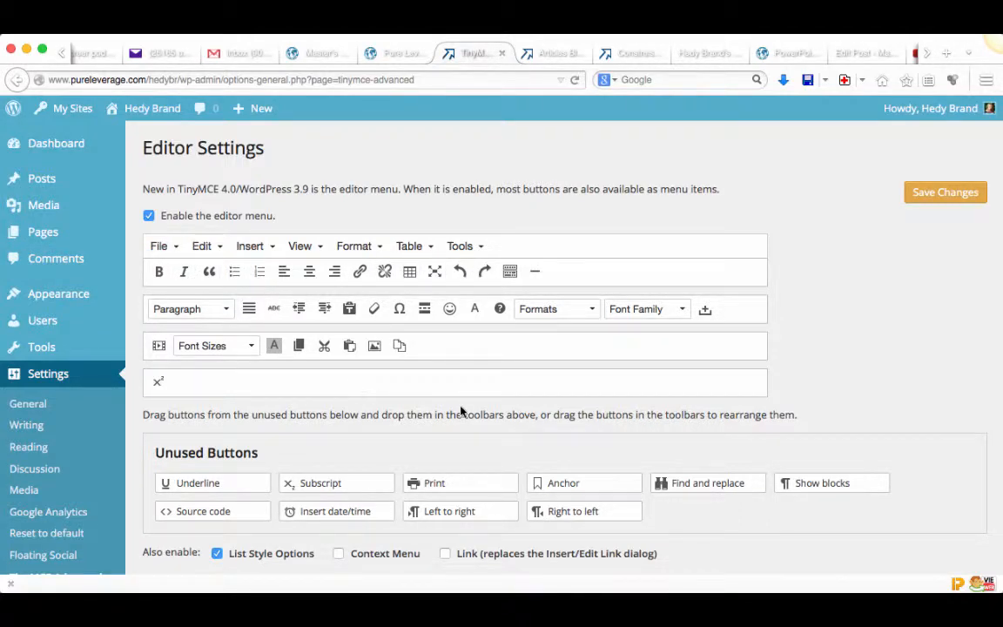
pyautogui.scroll(-3, 490, 413)
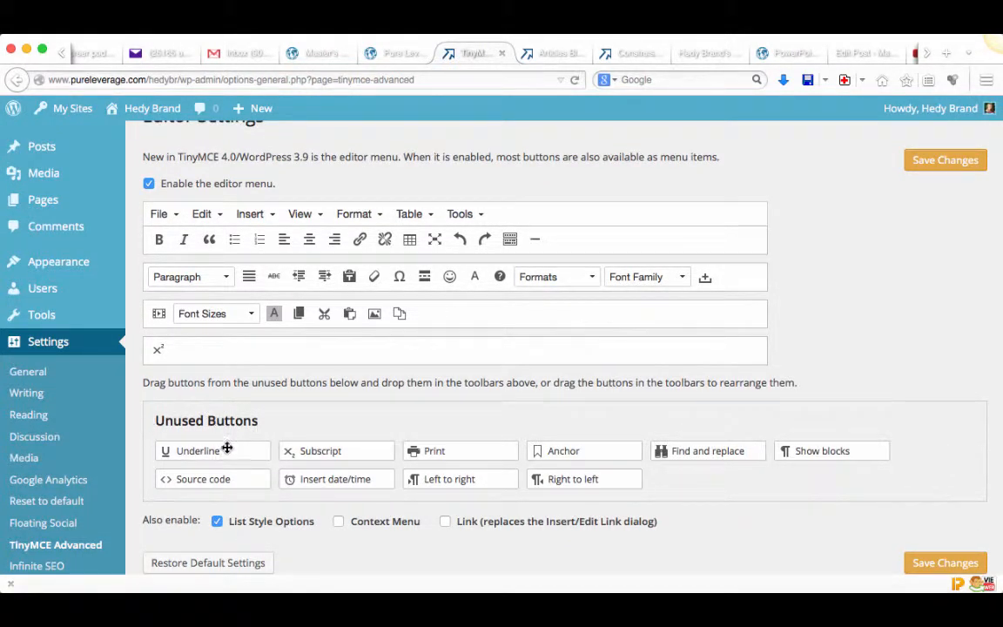
pyautogui.moveTo(227, 448); pyautogui.dragTo(625, 246)
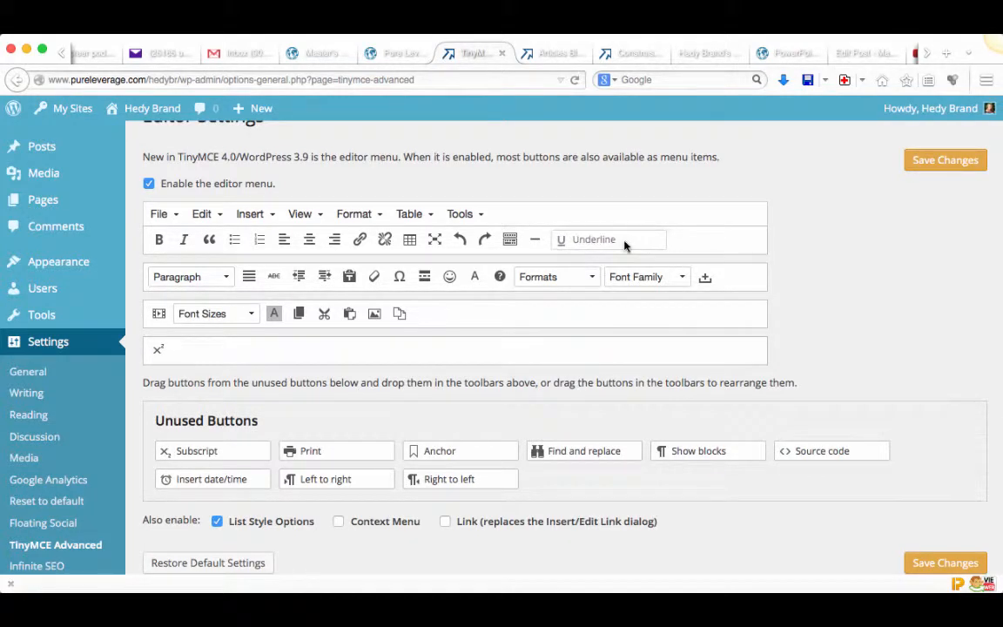
pyautogui.moveTo(563, 239); pyautogui.dragTo(202, 238)
pyautogui.scroll(-2, 535, 425)
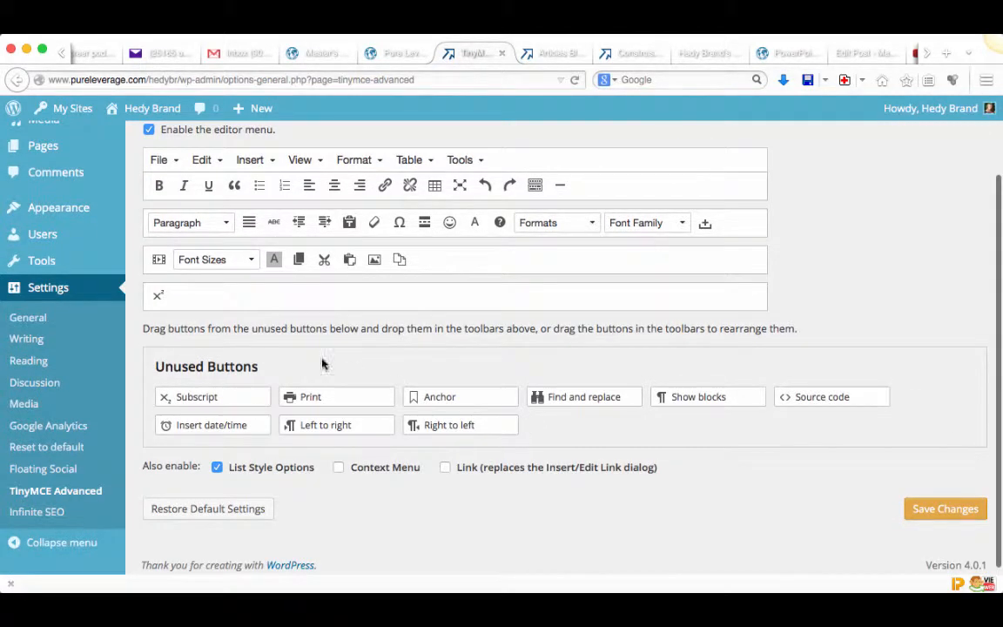
pyautogui.scroll(3, 533, 493)
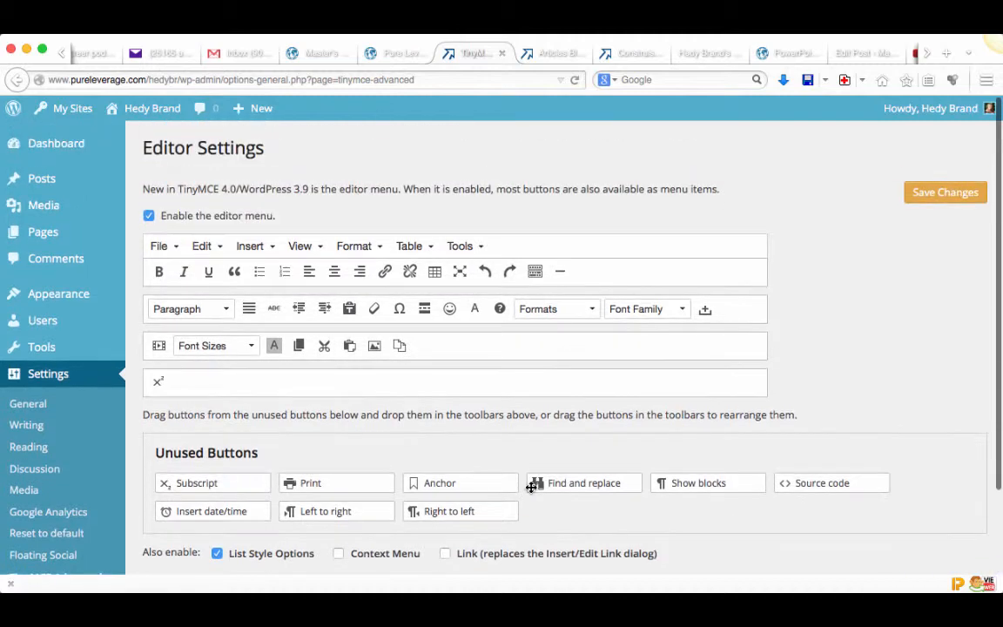
pyautogui.click(931, 198)
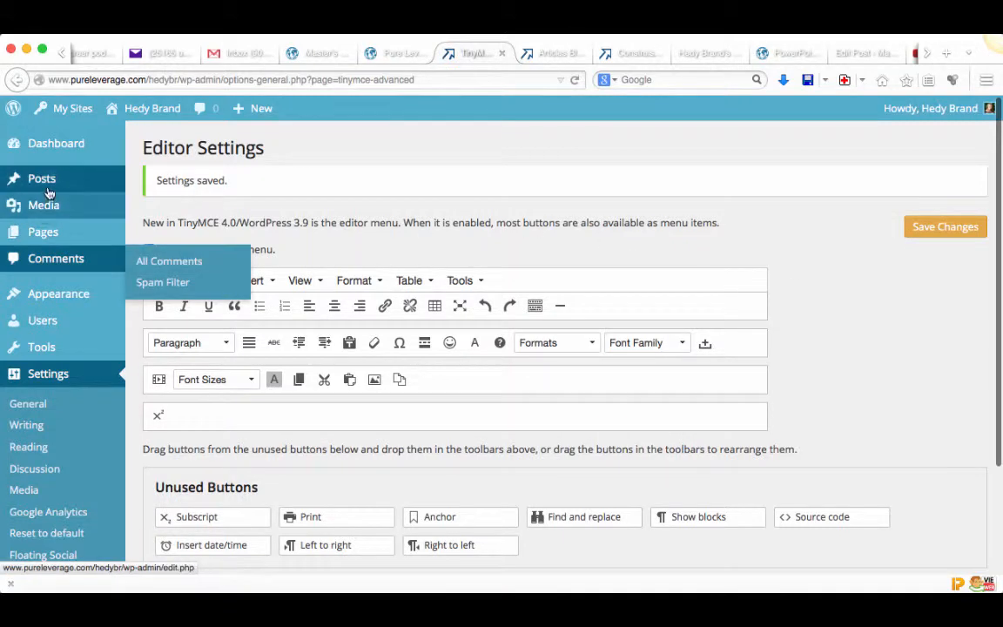
# Start a new blog post.
pyautogui.moveTo(44, 170)
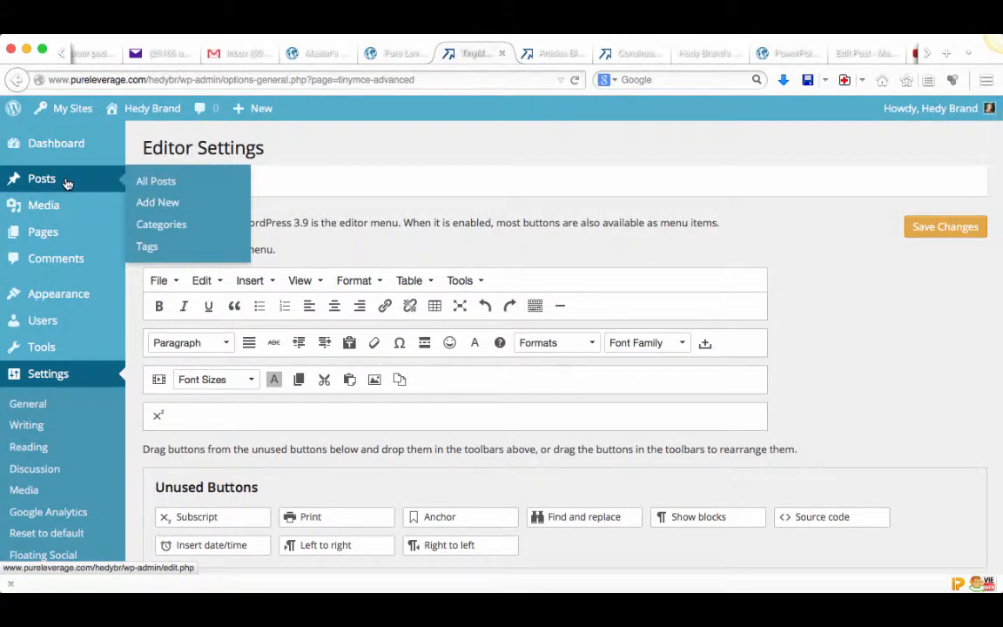
pyautogui.moveTo(49, 243)
pyautogui.click(168, 206)
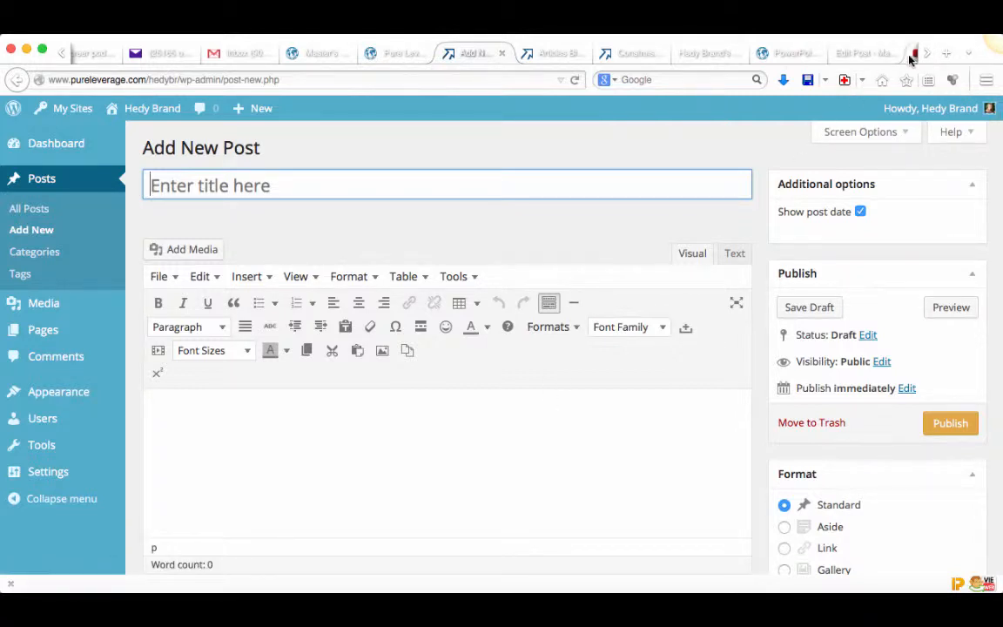
pyautogui.click(927, 54)
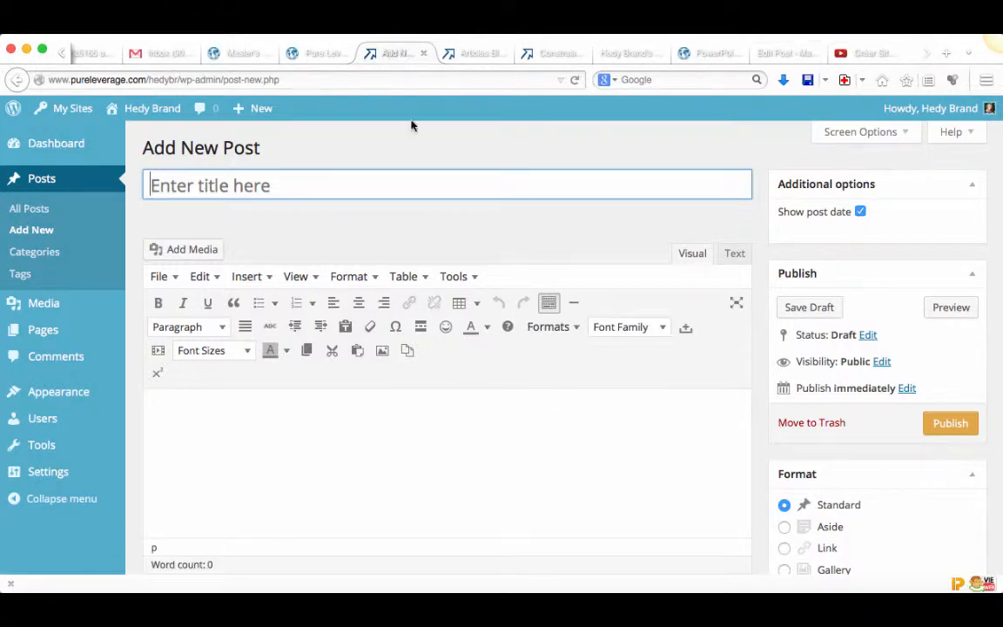
# Title the new post "Des Prospects Grace a Pinterest!" and place the cursor in its empty body.
pyautogui.scroll(-2, 477, 432)
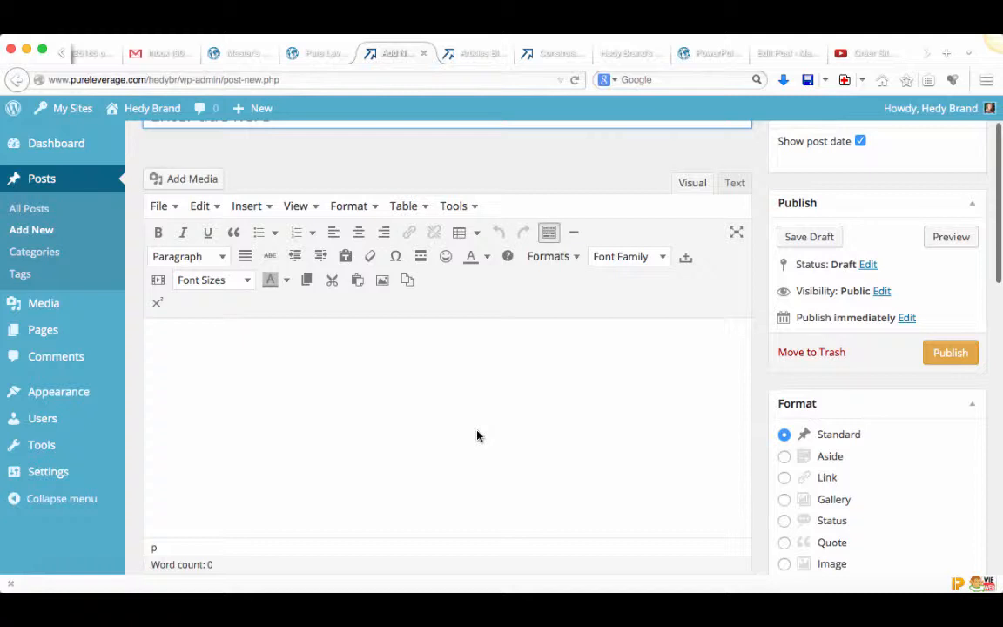
pyautogui.scroll(2, 478, 431)
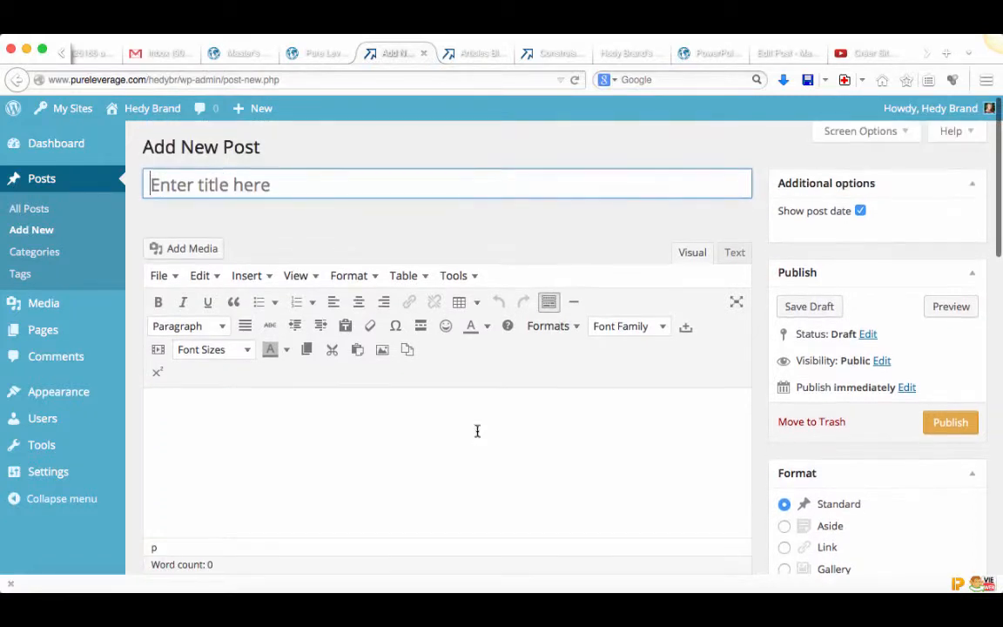
pyautogui.click(312, 183)
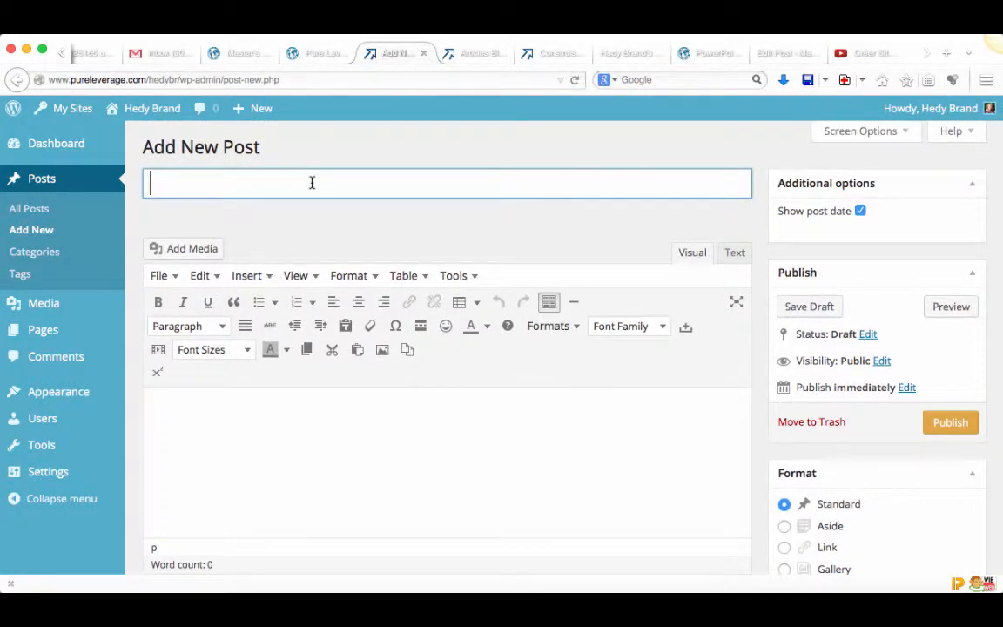
pyautogui.write('Des Prospect')
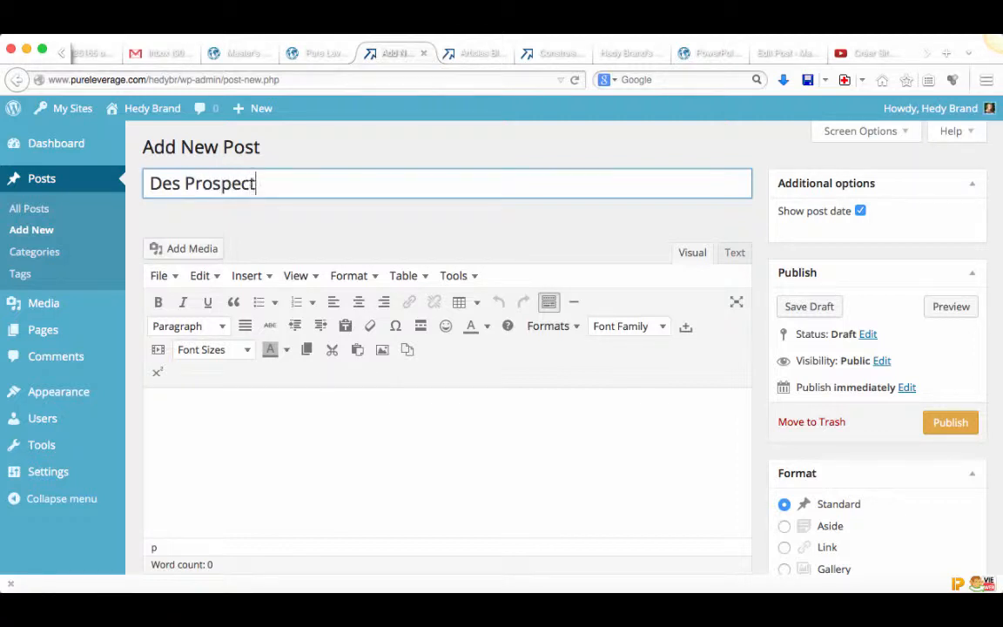
pyautogui.write('s Grace ')
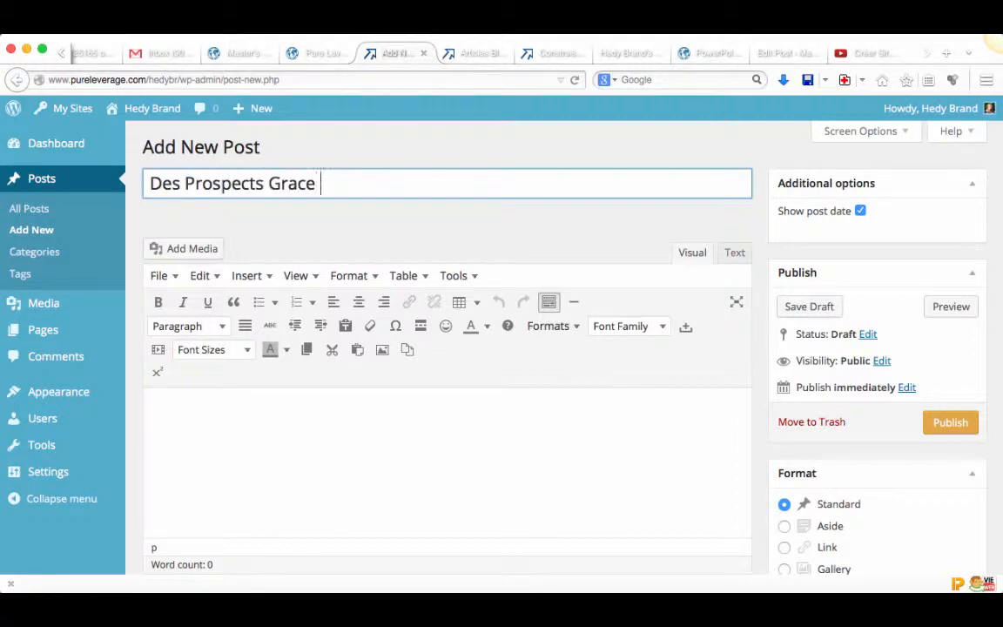
pyautogui.write('a Pinterest!')
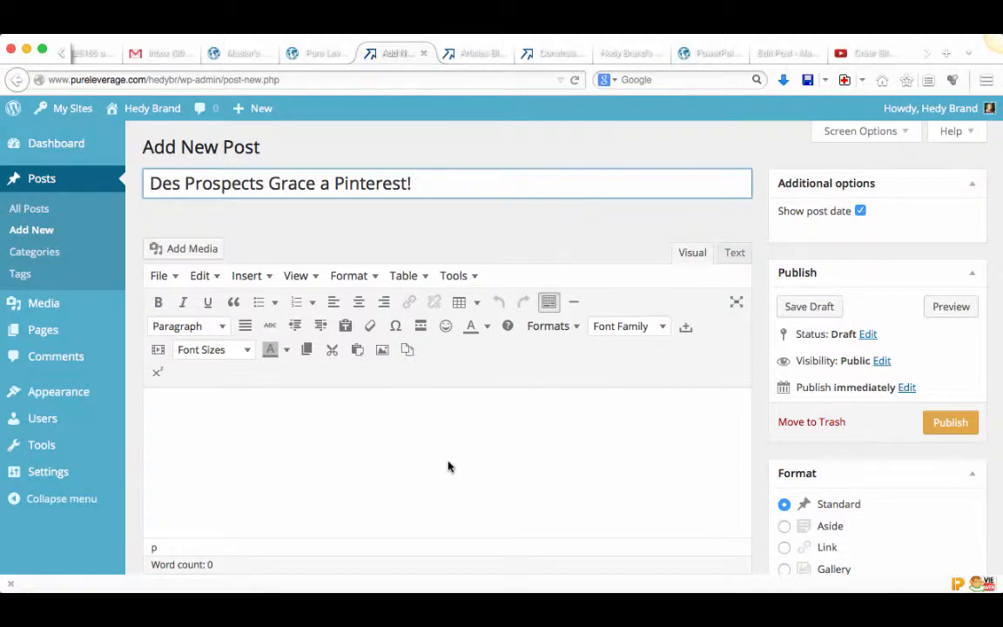
pyautogui.scroll(-2, 448, 466)
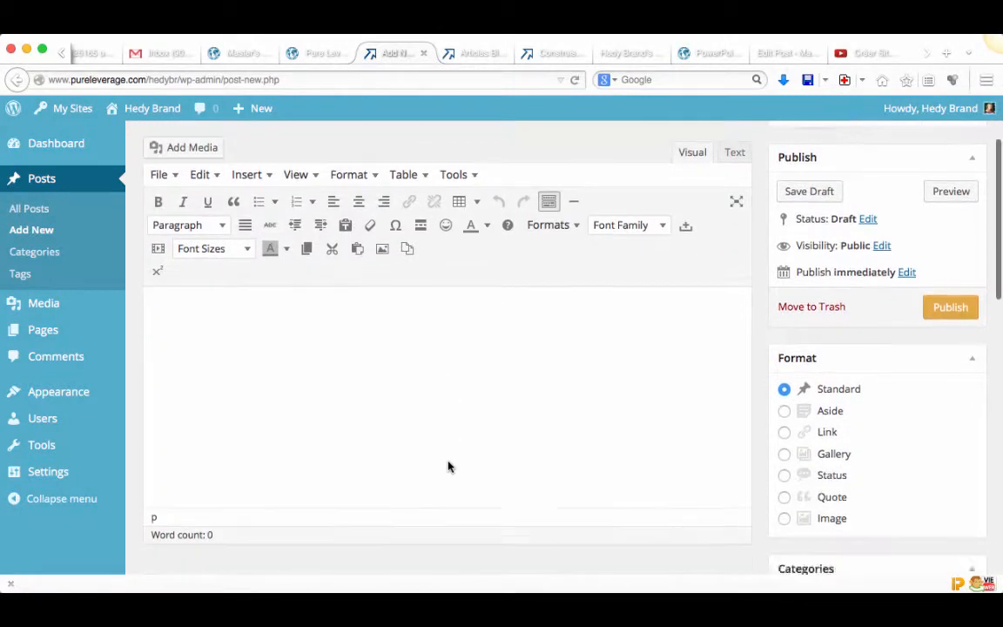
pyautogui.scroll(2, 448, 466)
pyautogui.click(410, 432)
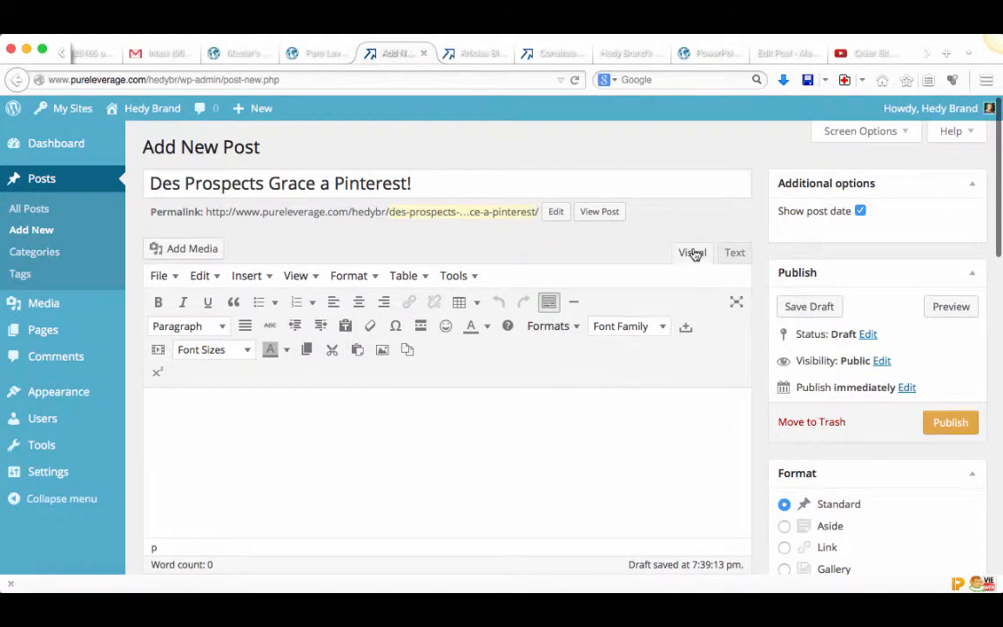
pyautogui.scroll(-2, 385, 474)
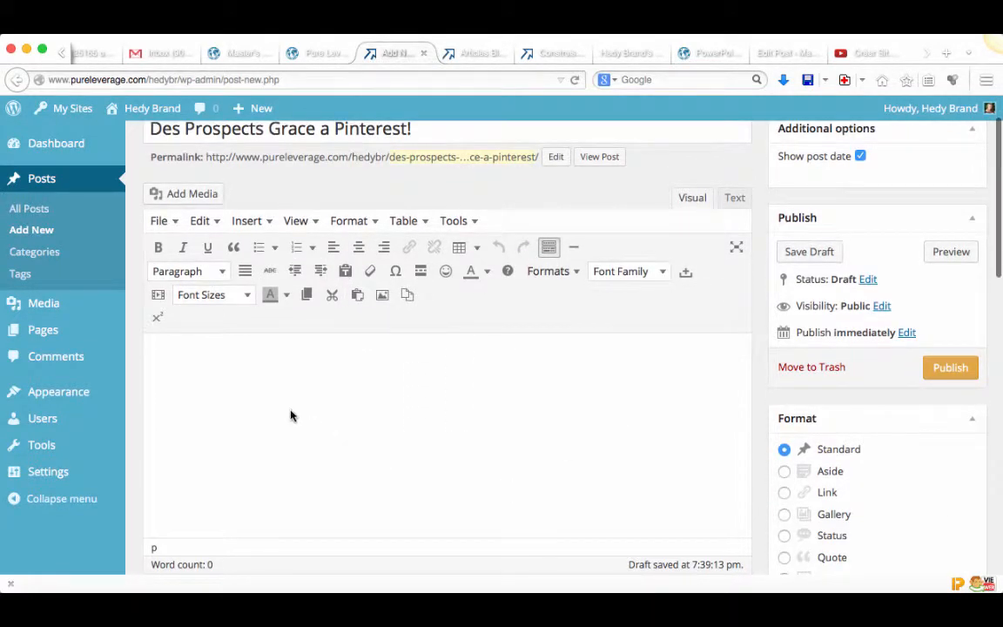
# Read the attendees' question in the conference room chat and locate the TinyMCE Advanced entry among the blog's settings.
pyautogui.click(778, 54)
pyautogui.click(645, 52)
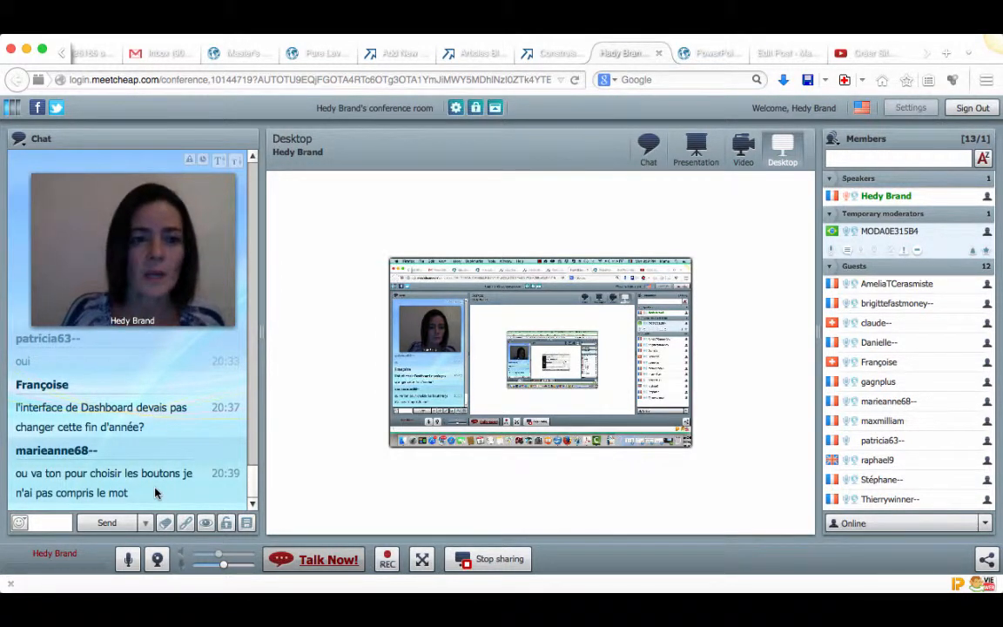
pyautogui.click(396, 53)
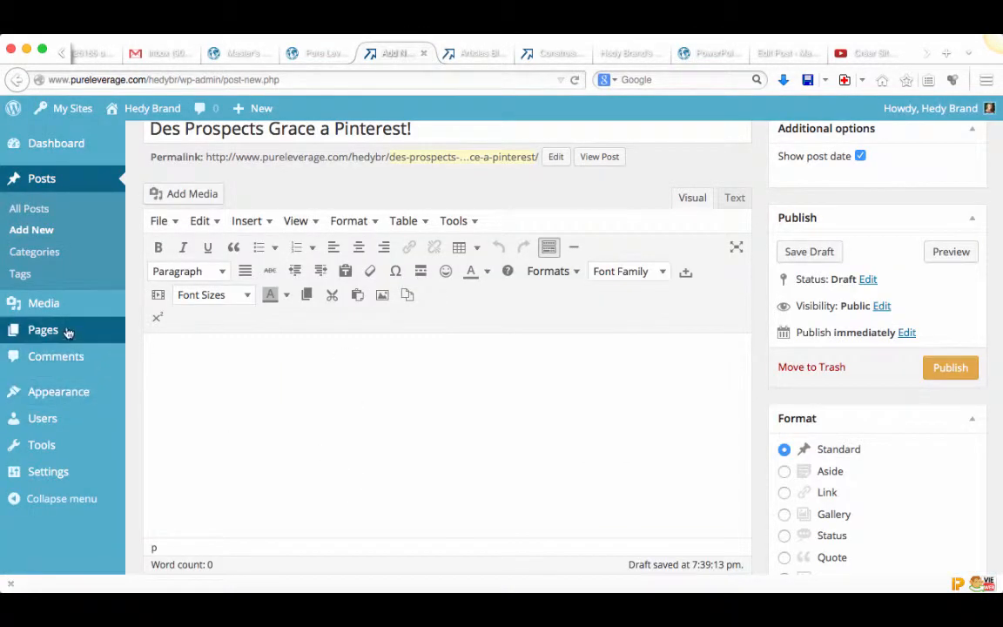
pyautogui.moveTo(68, 360)
pyautogui.moveTo(75, 418)
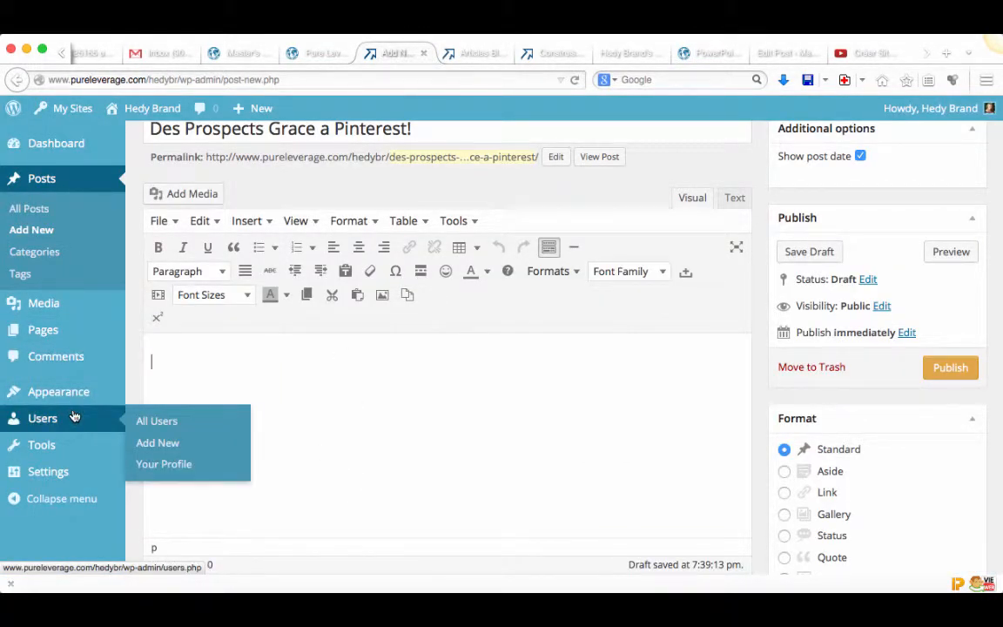
pyautogui.moveTo(71, 475)
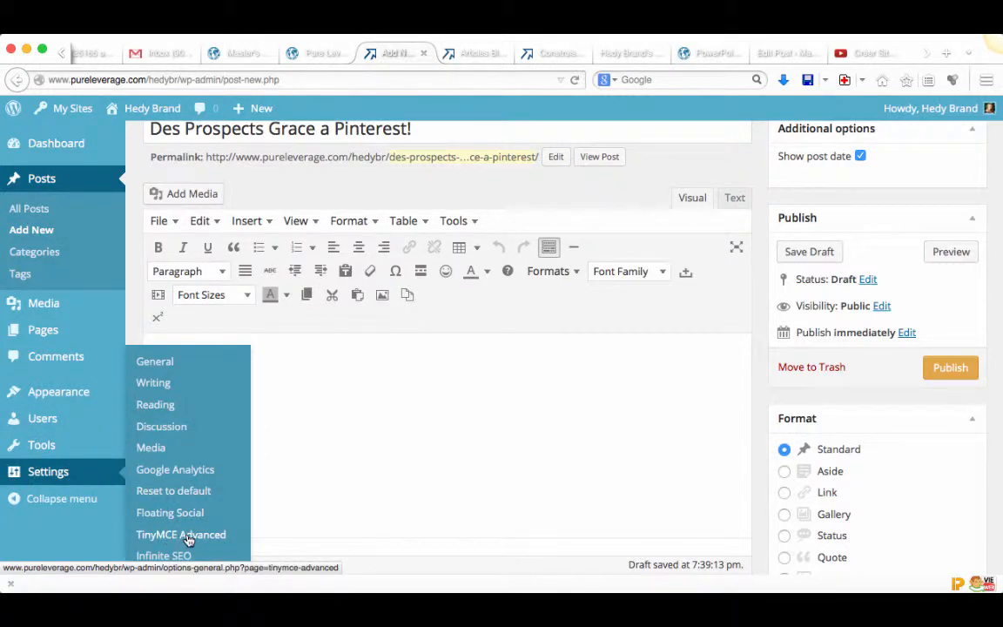
pyautogui.scroll(1, 462, 509)
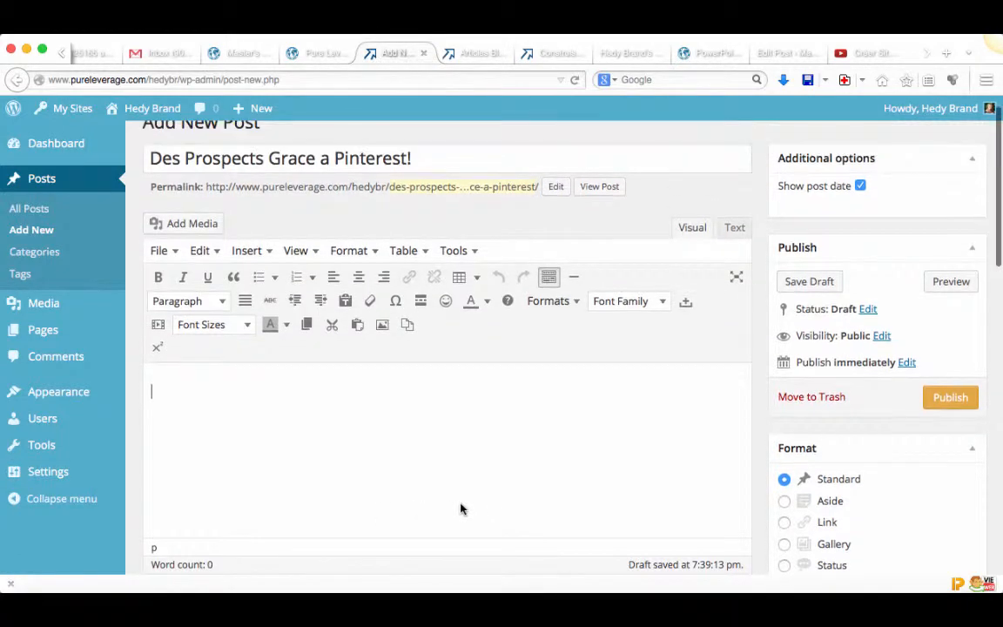
# Switch to the "Power Training - Pinterest -Funny Photo" post on MassiveActionMassiveResults, view its backend editor and return to classic mode.
pyautogui.click(790, 53)
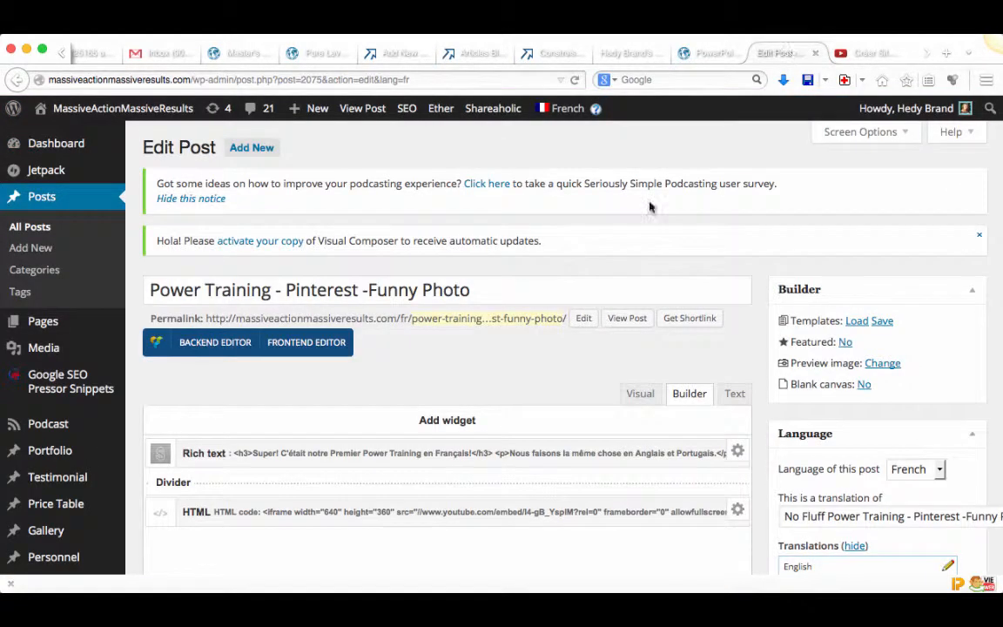
pyautogui.click(215, 342)
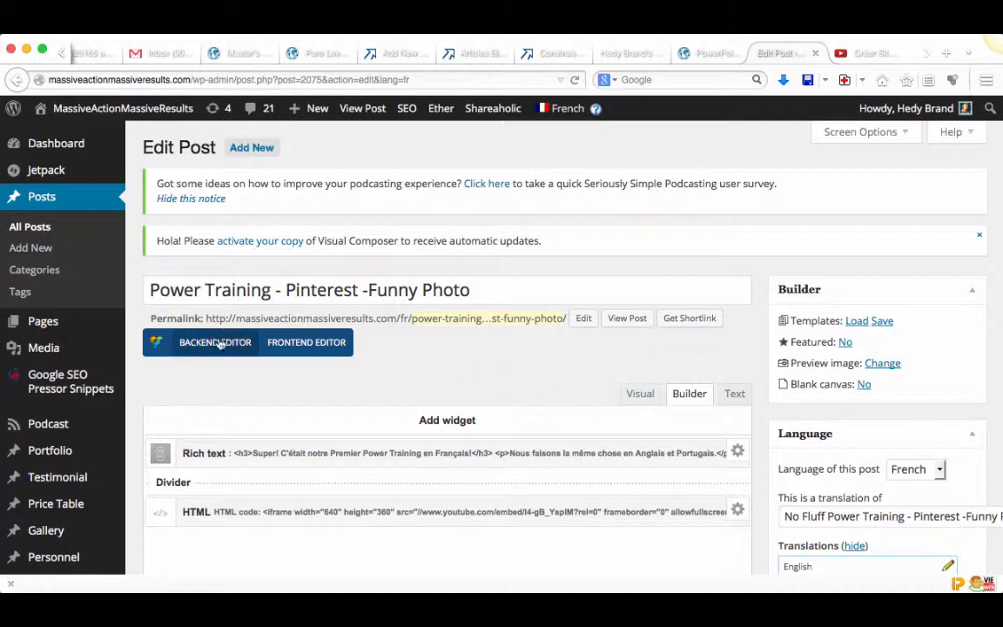
pyautogui.scroll(-5, 548, 514)
pyautogui.scroll(5, 548, 512)
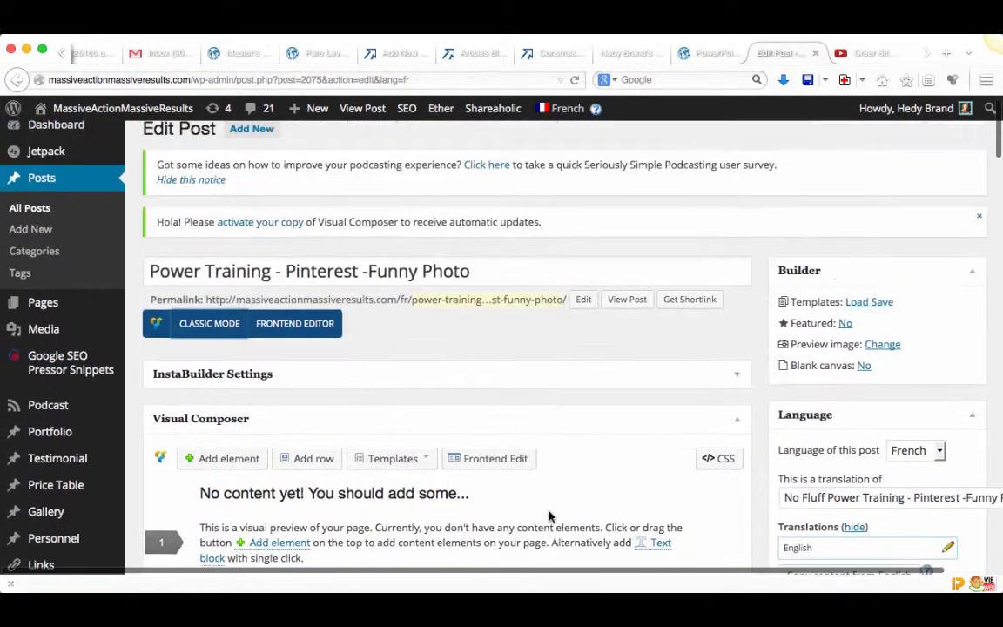
pyautogui.click(187, 332)
# Copy the whole text of the Rich text widget and paste it into the body of the new Pure Leverage post.
pyautogui.scroll(-3, 537, 452)
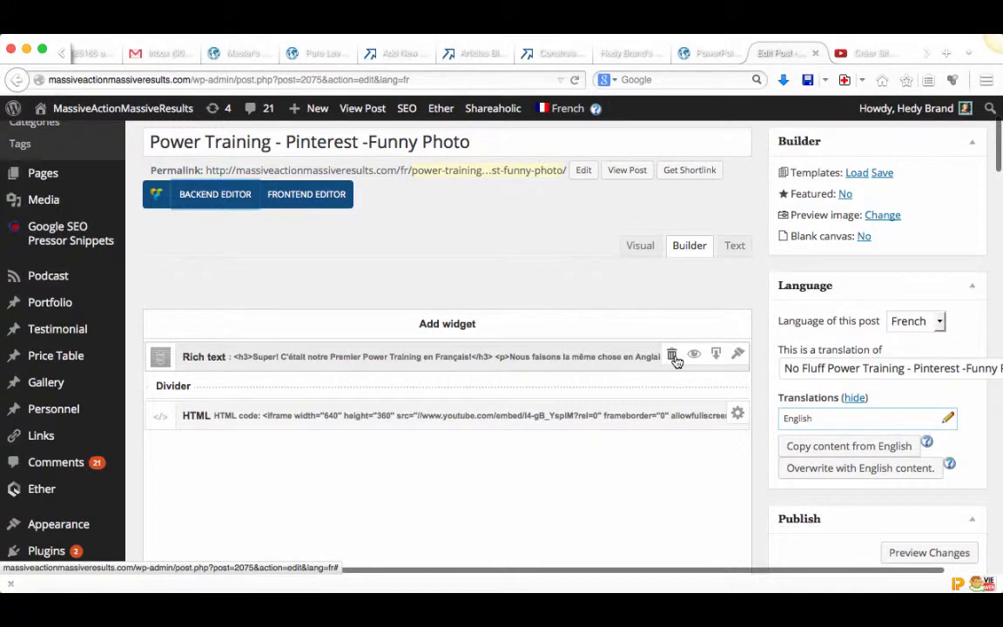
pyautogui.click(740, 357)
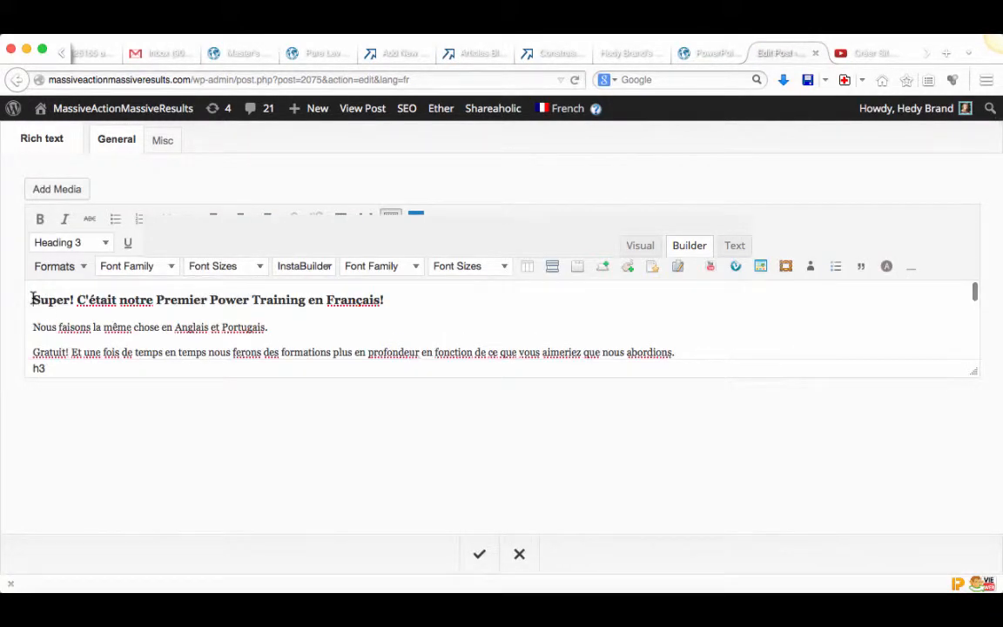
pyautogui.moveTo(33, 298); pyautogui.dragTo(162, 421)
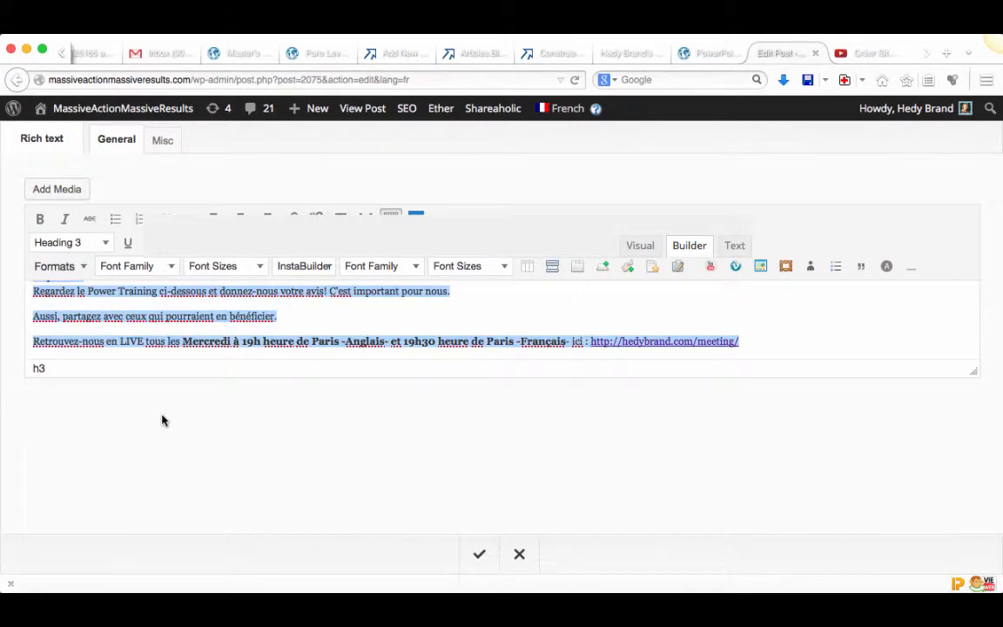
pyautogui.click(440, 51)
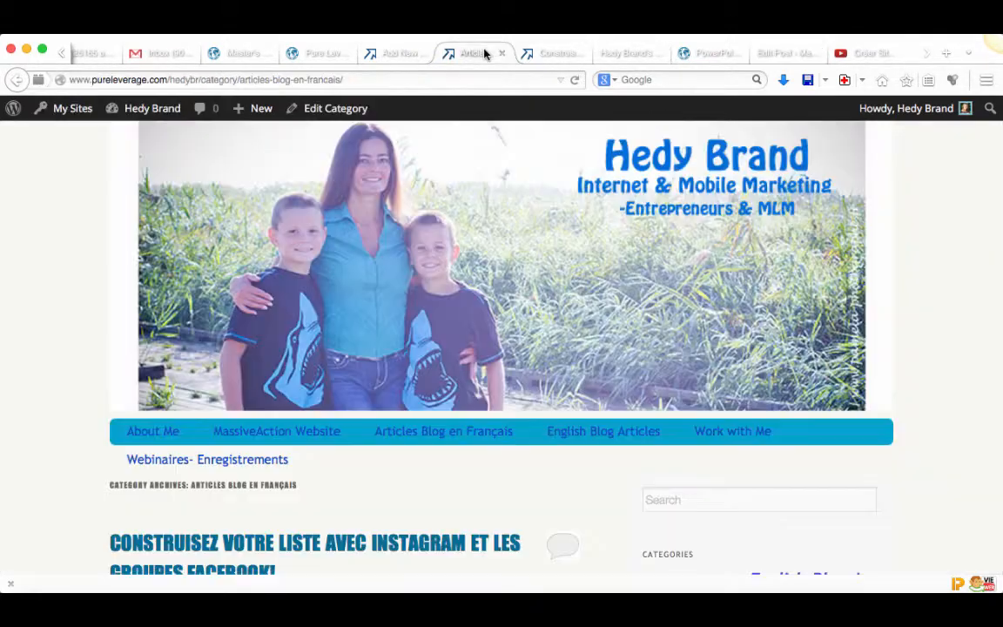
pyautogui.click(401, 54)
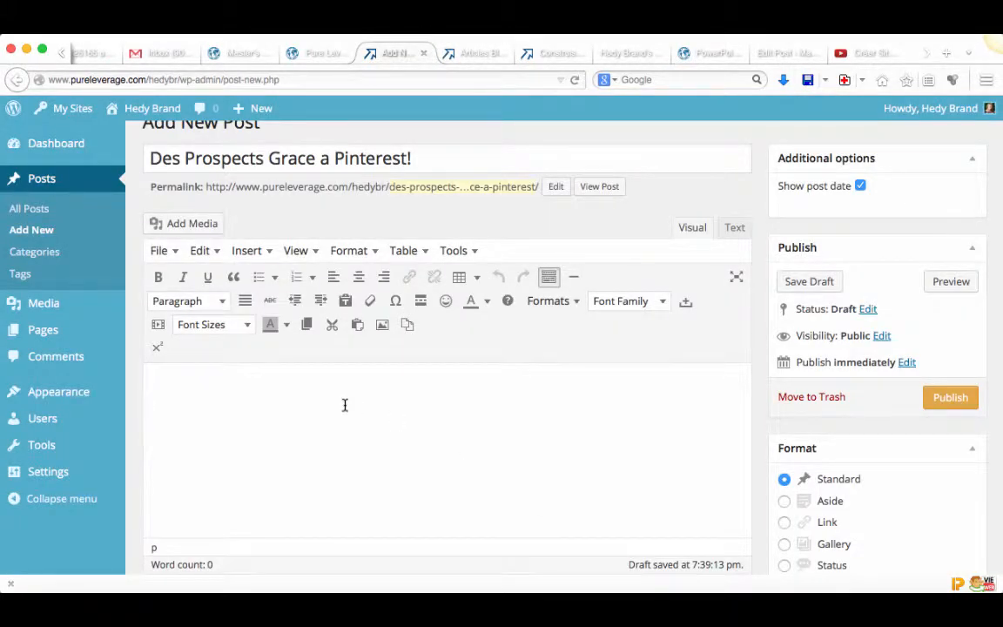
pyautogui.press('super+v')
pyautogui.scroll(15, 345, 405)
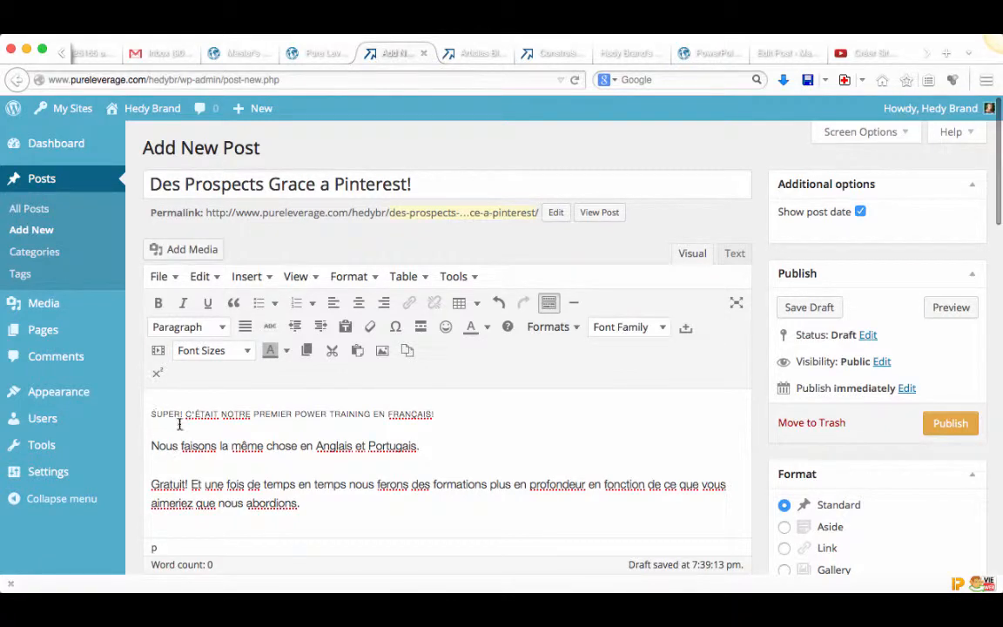
pyautogui.scroll(-3, 157, 418)
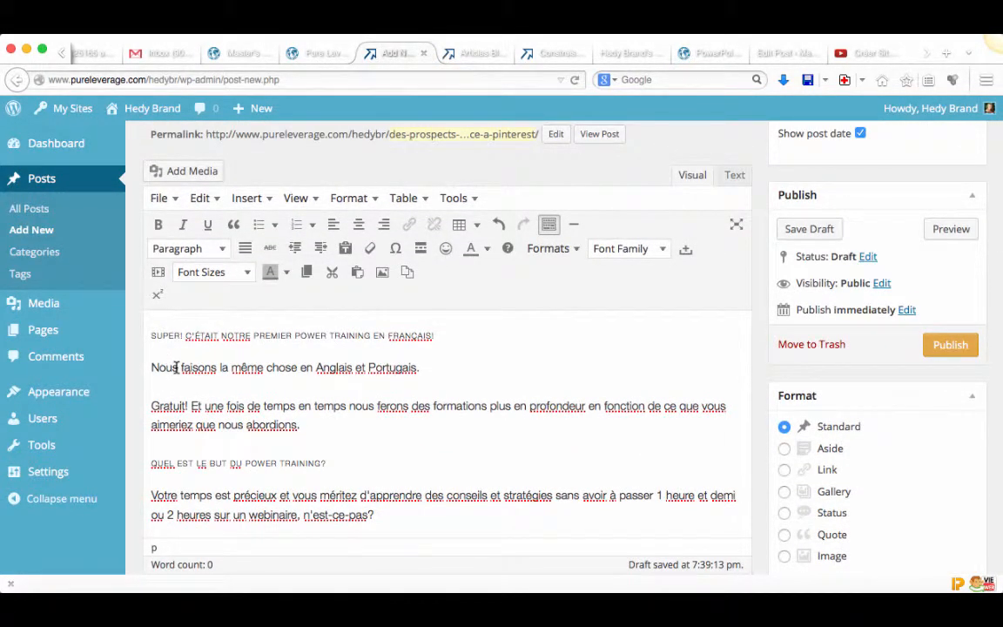
# Insert the line "Hello" above the first heading of the post and try to set its font to Impact.
pyautogui.click(155, 336)
pyautogui.press('Return')
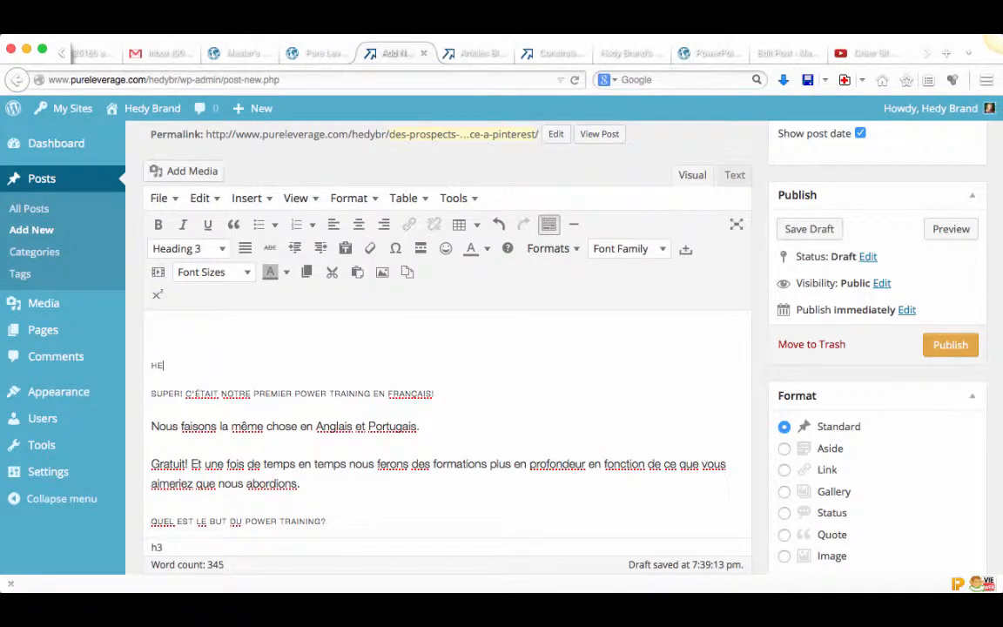
pyautogui.moveTo(187, 366); pyautogui.dragTo(146, 366)
pyautogui.click(664, 253)
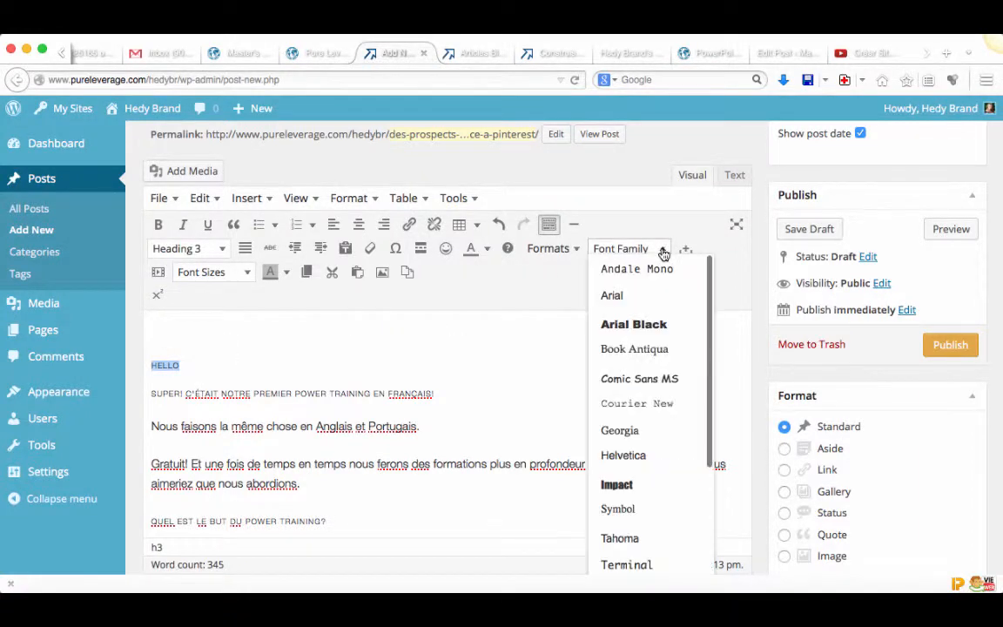
pyautogui.click(640, 486)
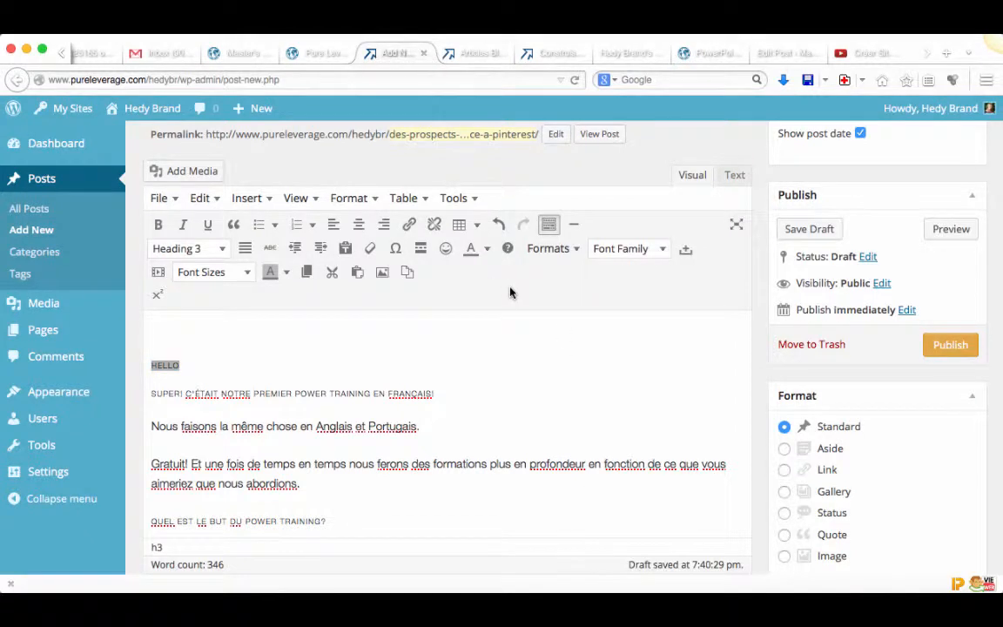
# Apply bold, italic and underline to the HELLO line, and remove all three styles.
pyautogui.click(156, 223)
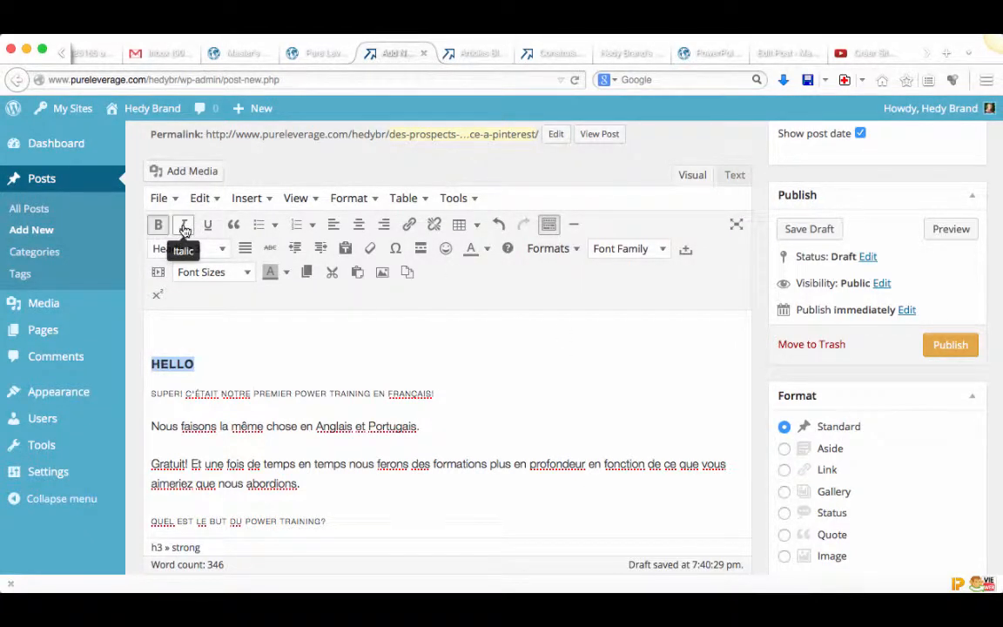
pyautogui.click(183, 225)
pyautogui.click(207, 225)
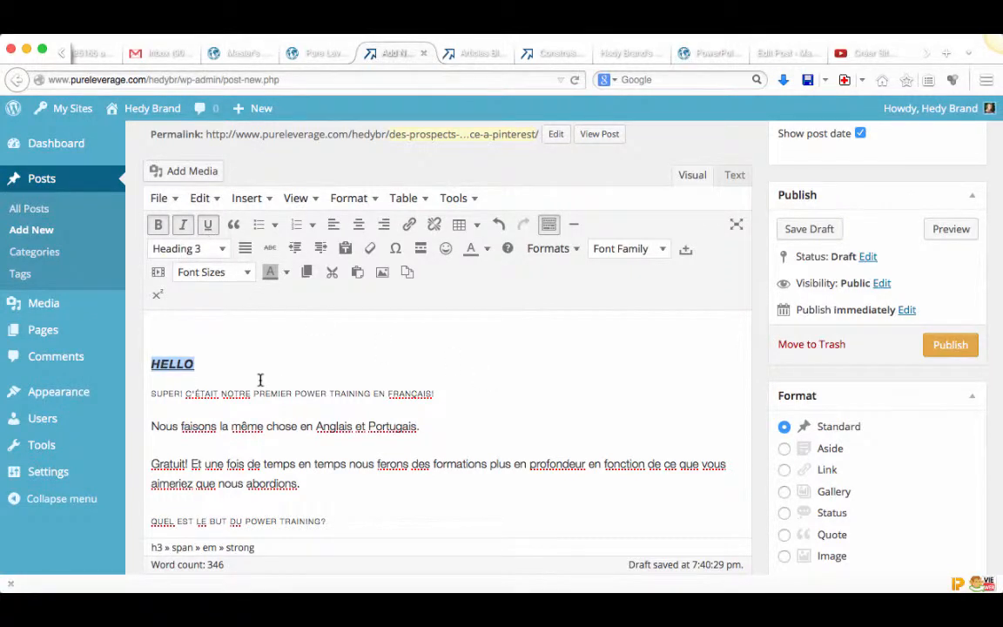
pyautogui.click(207, 225)
pyautogui.click(183, 225)
pyautogui.click(156, 226)
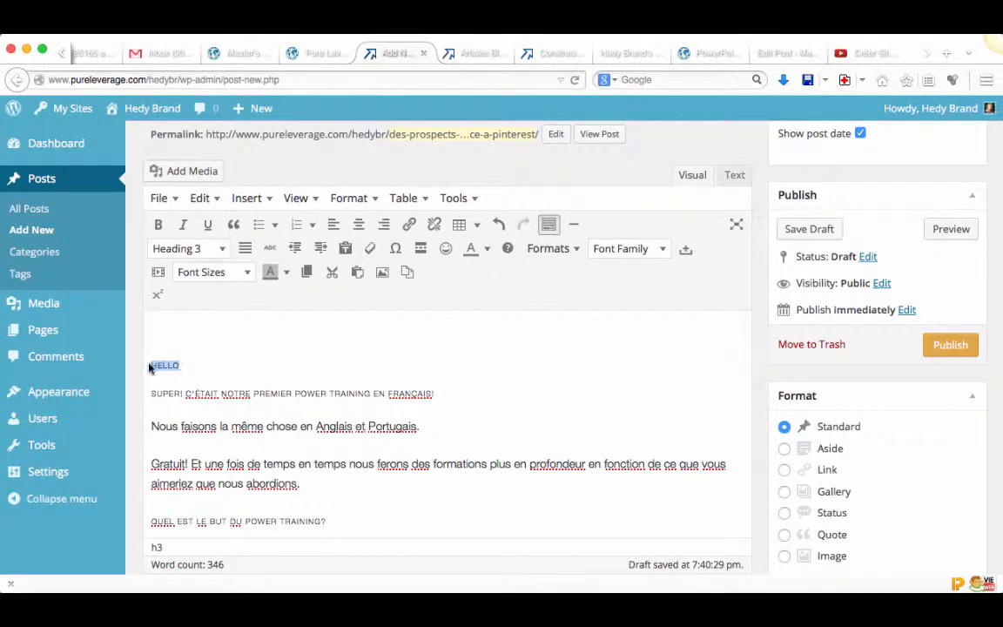
# Link the HELLO text to the internet marketing tools page on massiveactionmassiveresults.com.
pyautogui.click(411, 225)
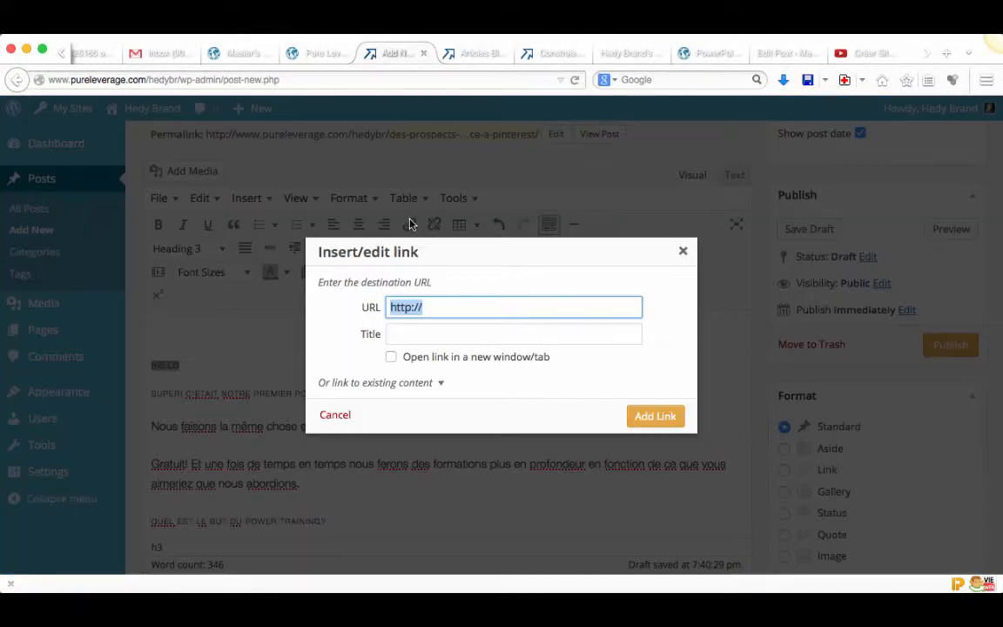
pyautogui.click(451, 306)
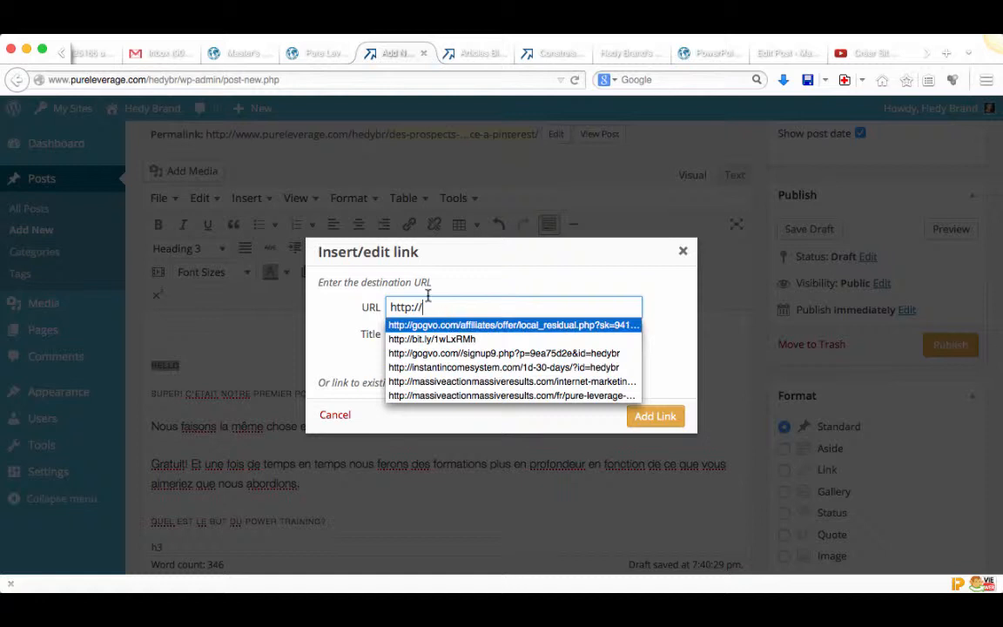
pyautogui.click(459, 386)
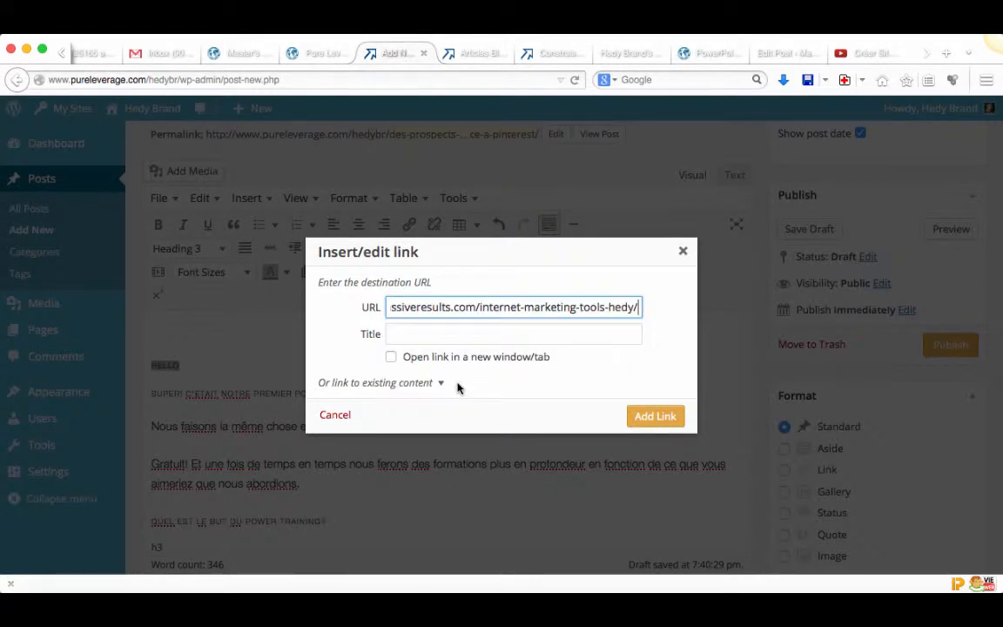
pyautogui.click(654, 416)
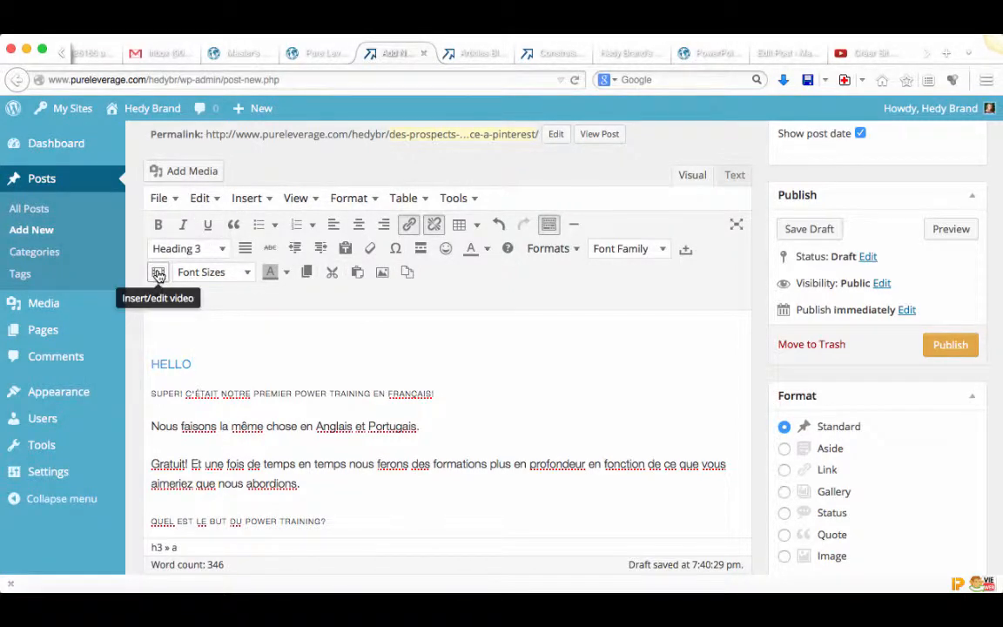
pyautogui.scroll(-10, 515, 369)
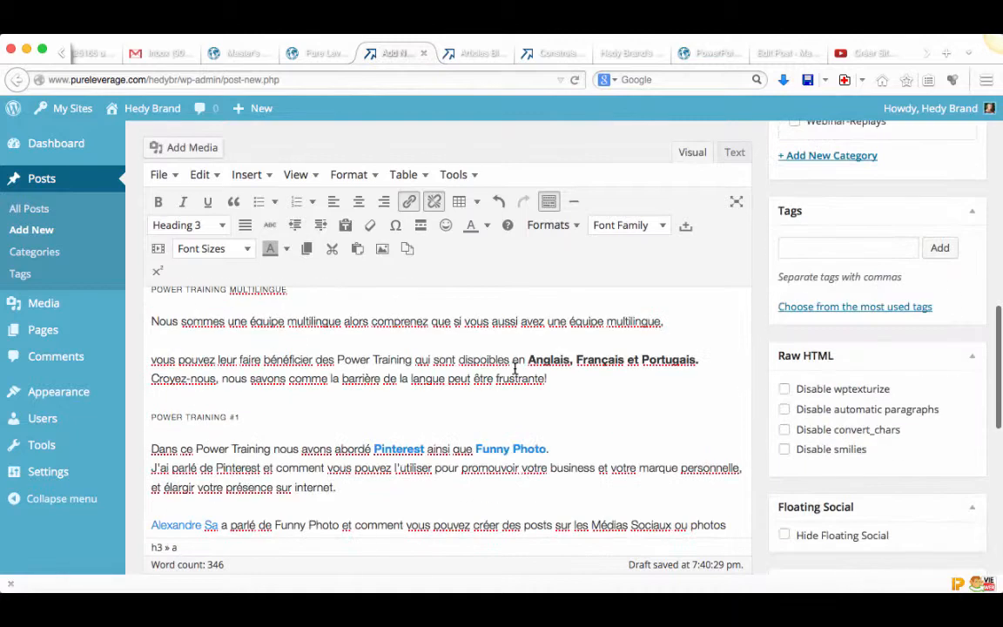
# Show the new post's HTML source and add two line breaks after the hedybrand.com/meeting link at its end.
pyautogui.scroll(-3, 520, 353)
pyautogui.click(466, 515)
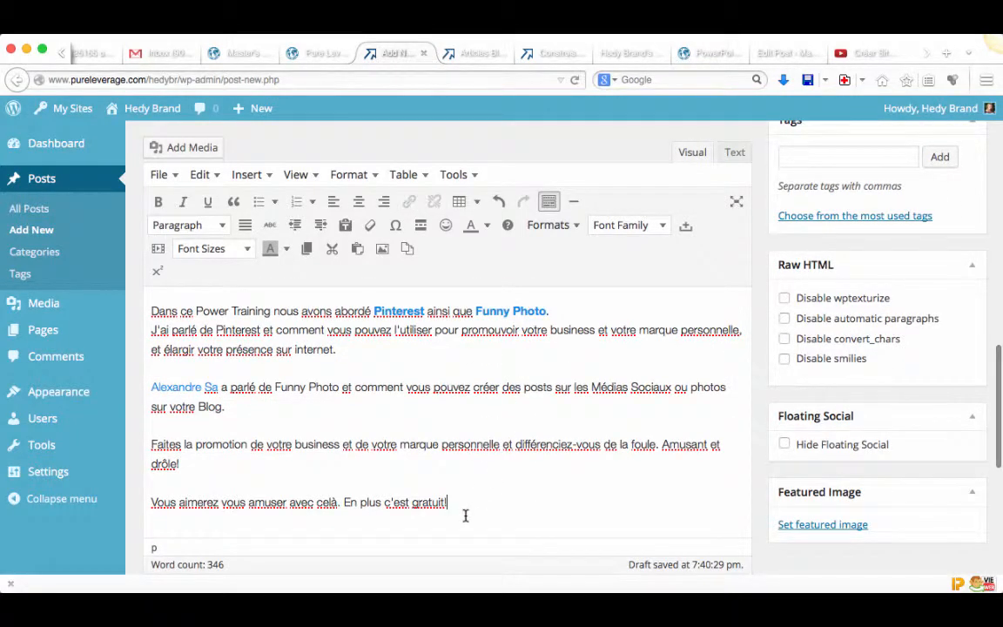
pyautogui.click(739, 155)
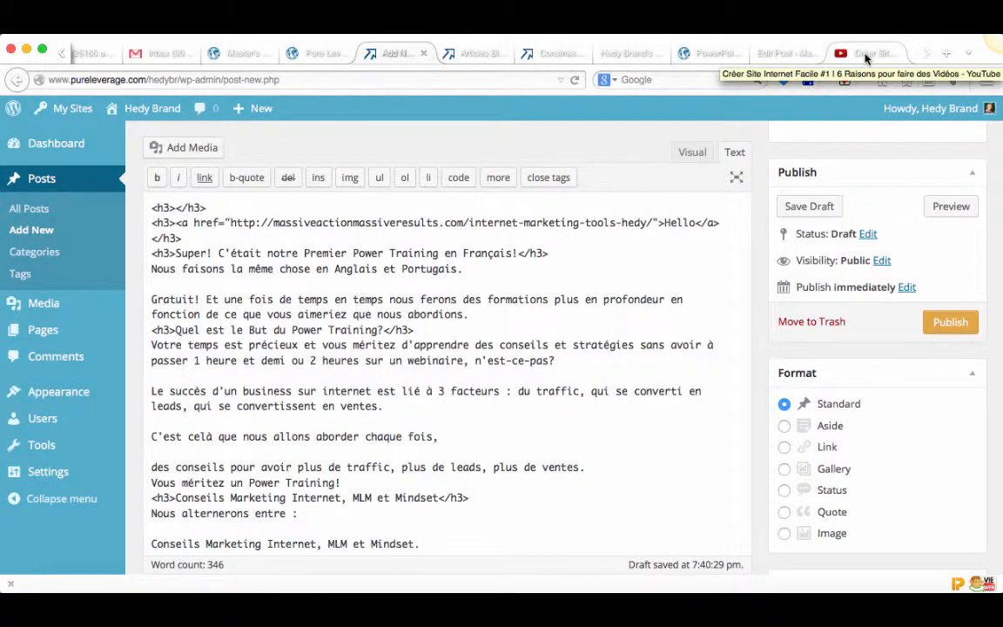
pyautogui.scroll(-10, 463, 532)
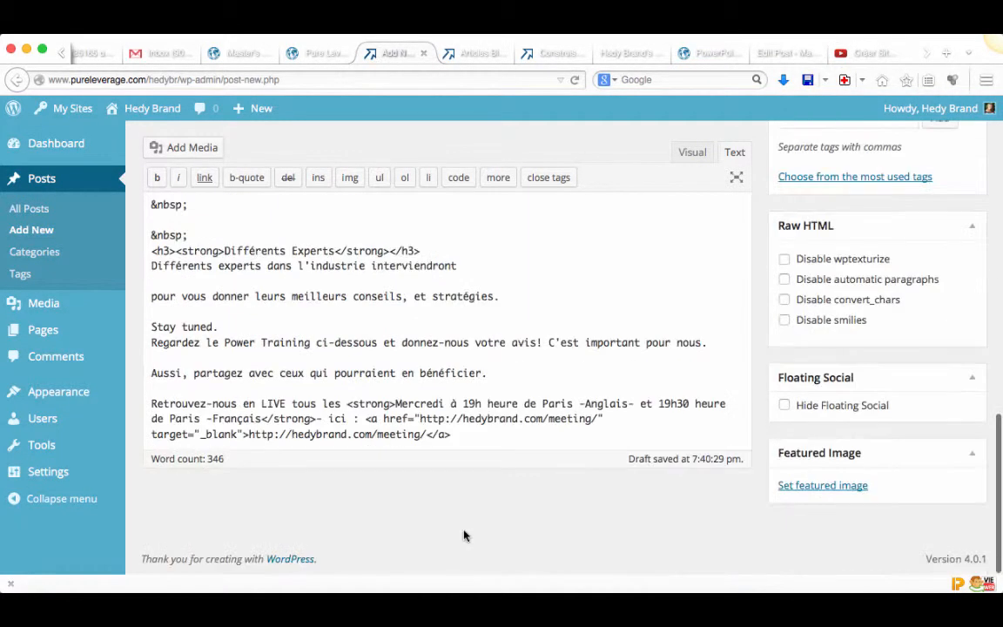
pyautogui.click(472, 436)
pyautogui.press('Return')
pyautogui.press('Return')
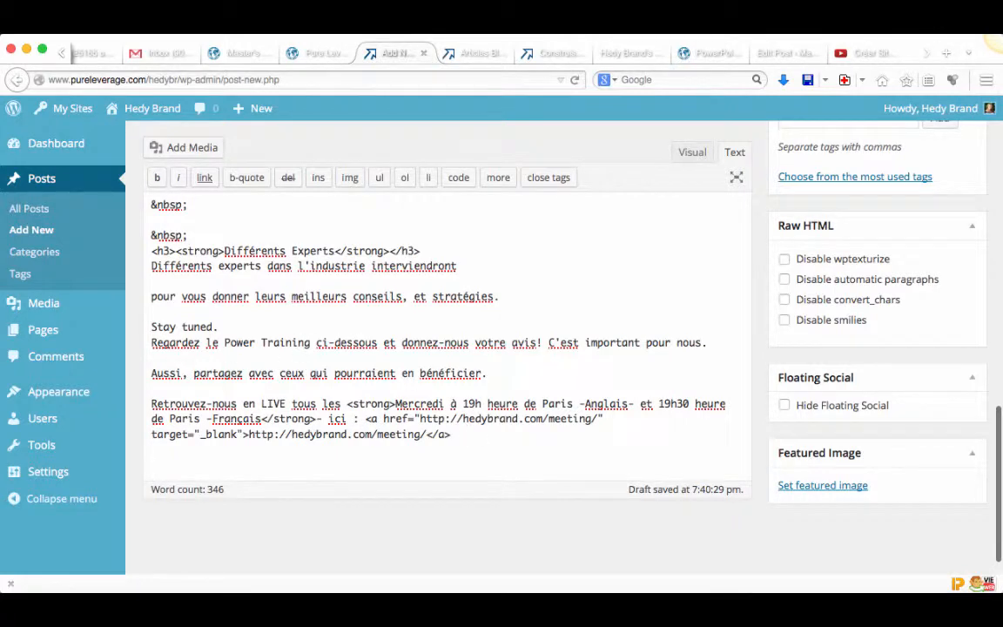
# Close the Rich text widget in the massiveactionmassiveresults.com post editor without saving and return to the published post.
pyautogui.click(779, 57)
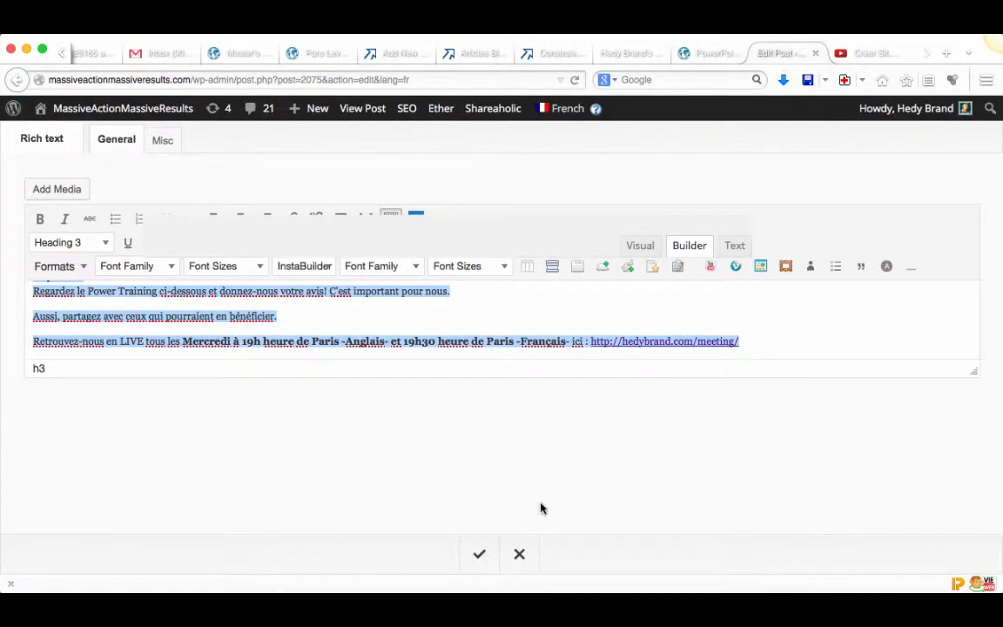
pyautogui.click(520, 554)
pyautogui.click(550, 310)
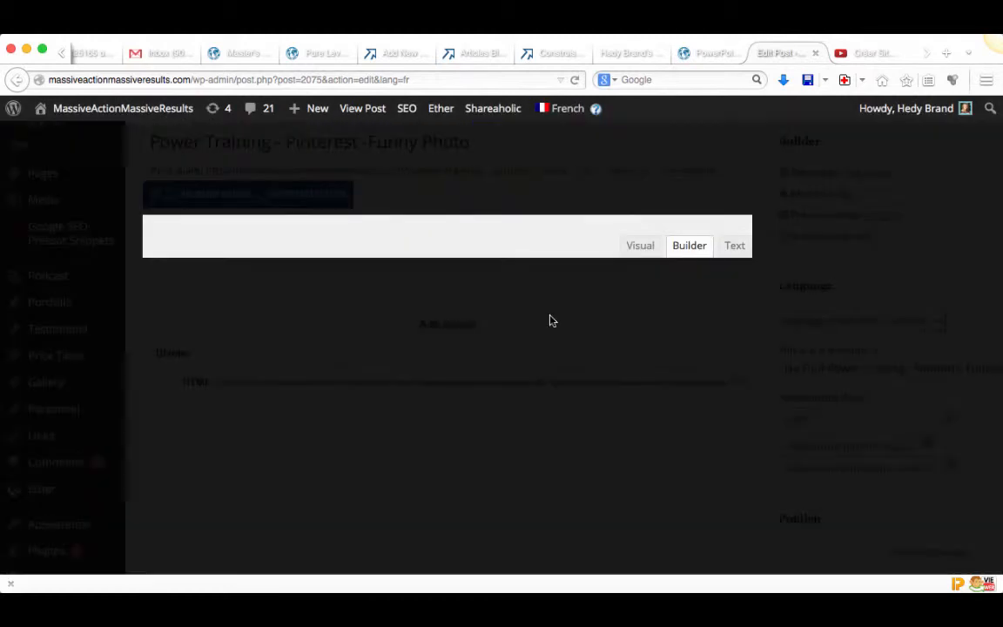
pyautogui.click(15, 81)
# Copy the embed code of the YouTube video "Créer Site Internet Facile #1 | 6 Raisons pour faire des Vidéos".
pyautogui.click(858, 56)
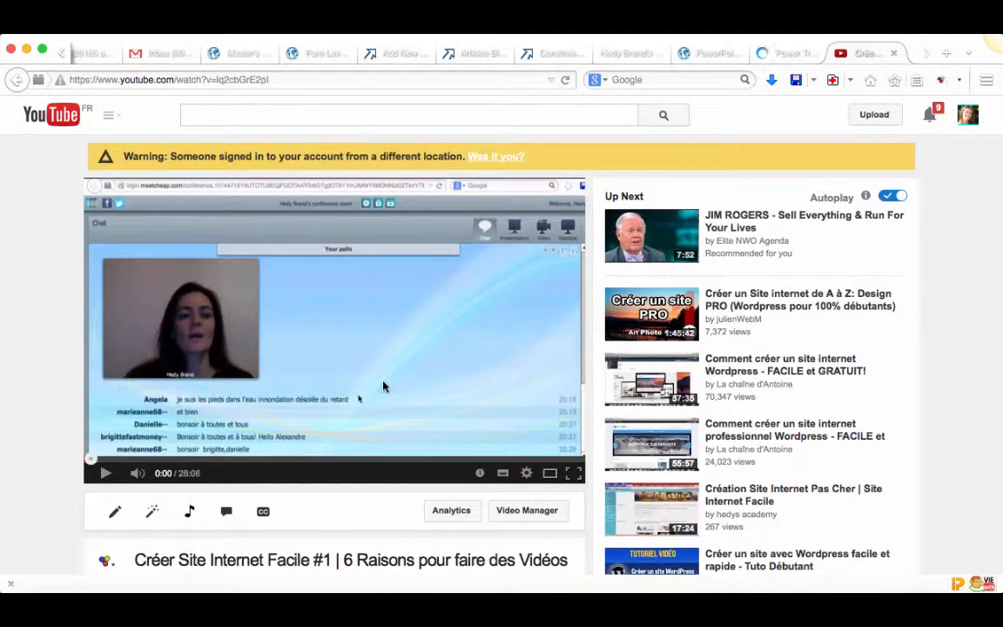
pyautogui.rightClick(349, 359)
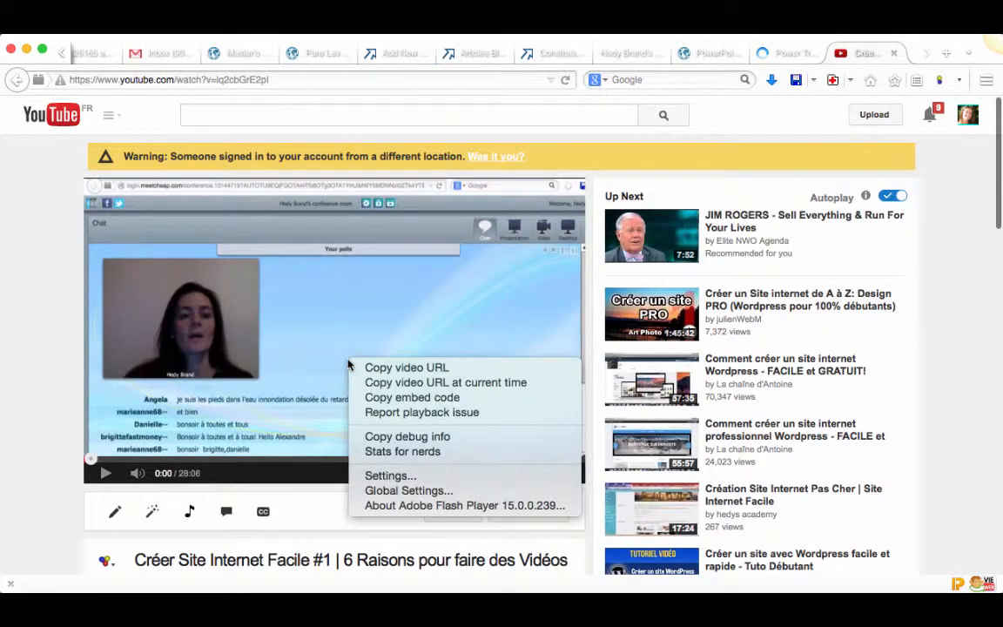
pyautogui.click(413, 400)
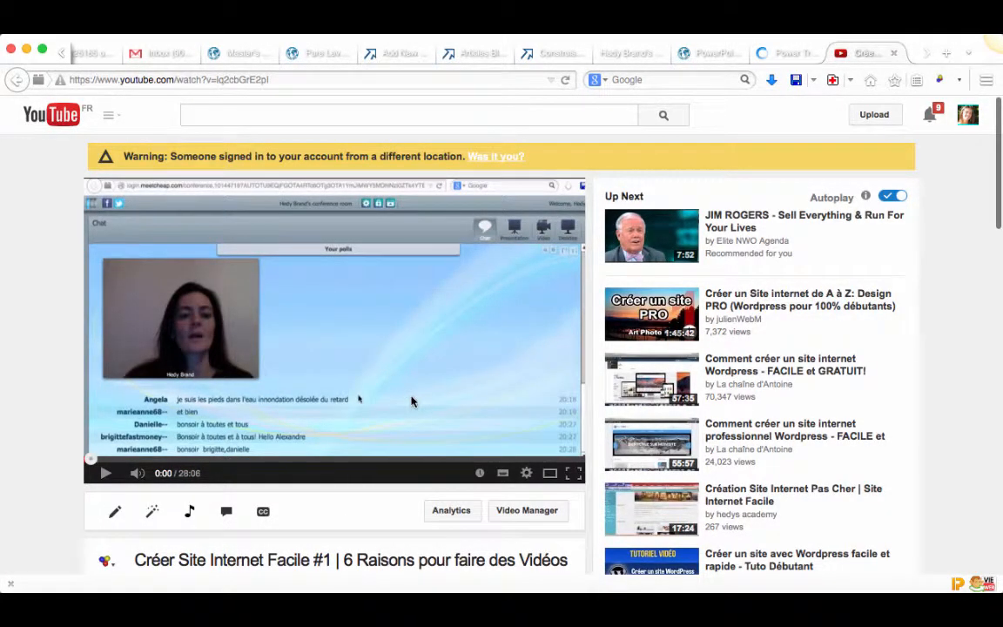
pyautogui.rightClick(385, 334)
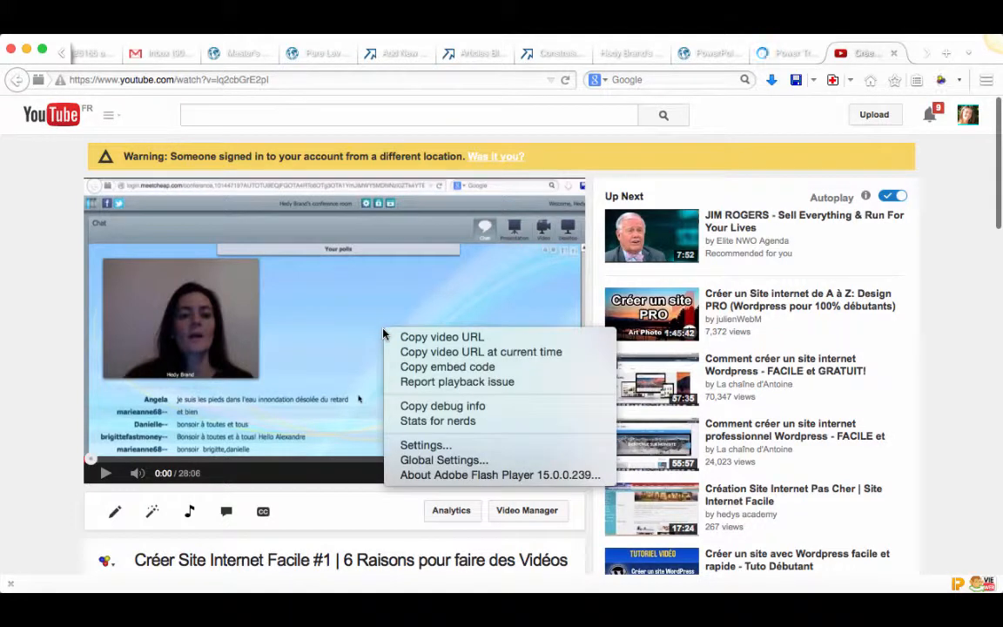
pyautogui.click(426, 370)
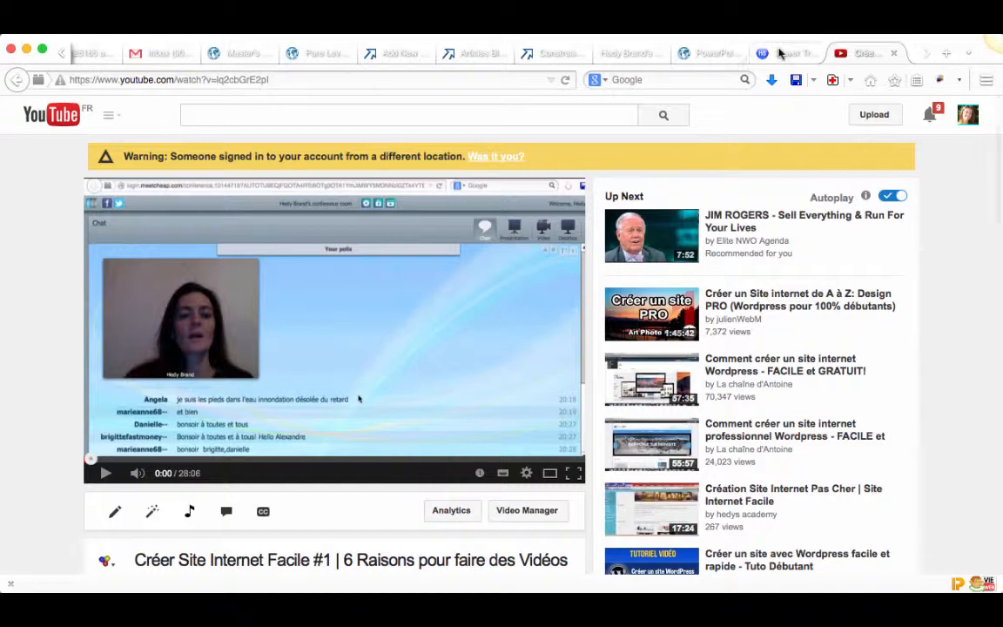
# Open the Power Training - Pinterest -Funny Photo post on massiveactionmassiveresults.com for editing and find its HTML widget.
pyautogui.click(781, 53)
pyautogui.scroll(-3, 499, 414)
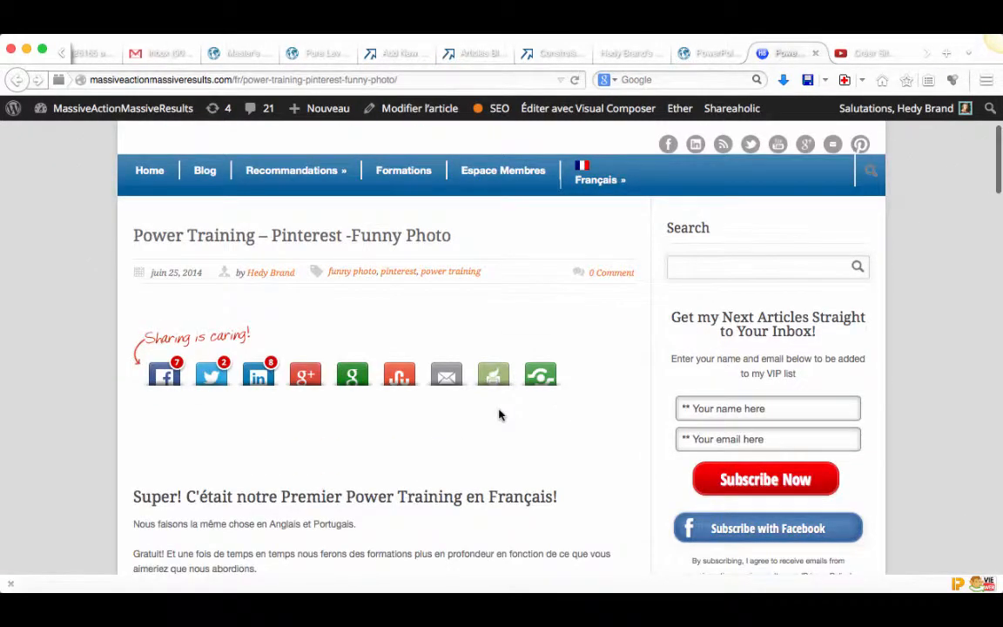
pyautogui.click(420, 110)
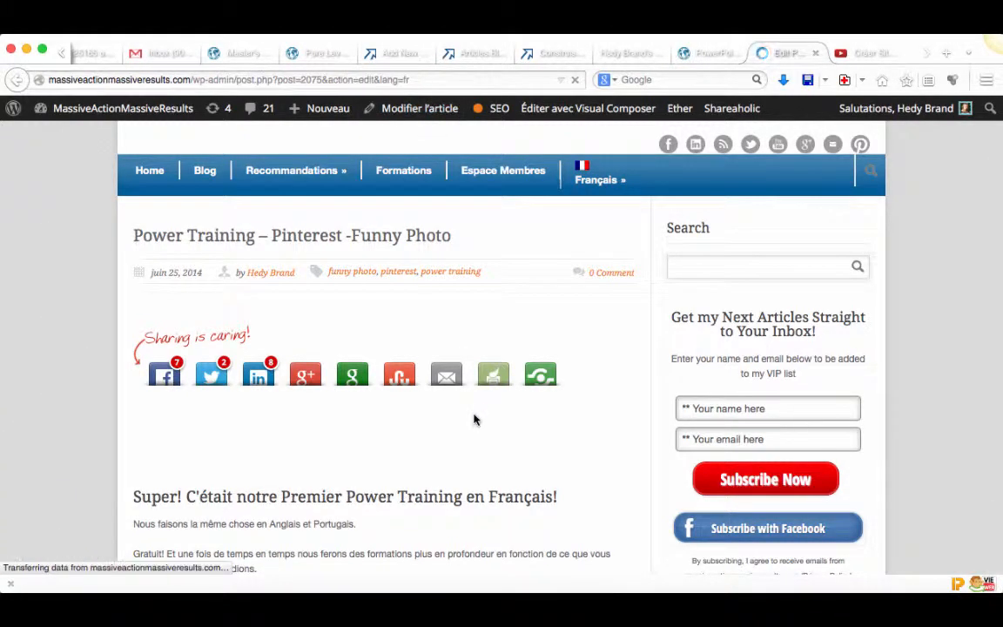
pyautogui.scroll(-2, 474, 420)
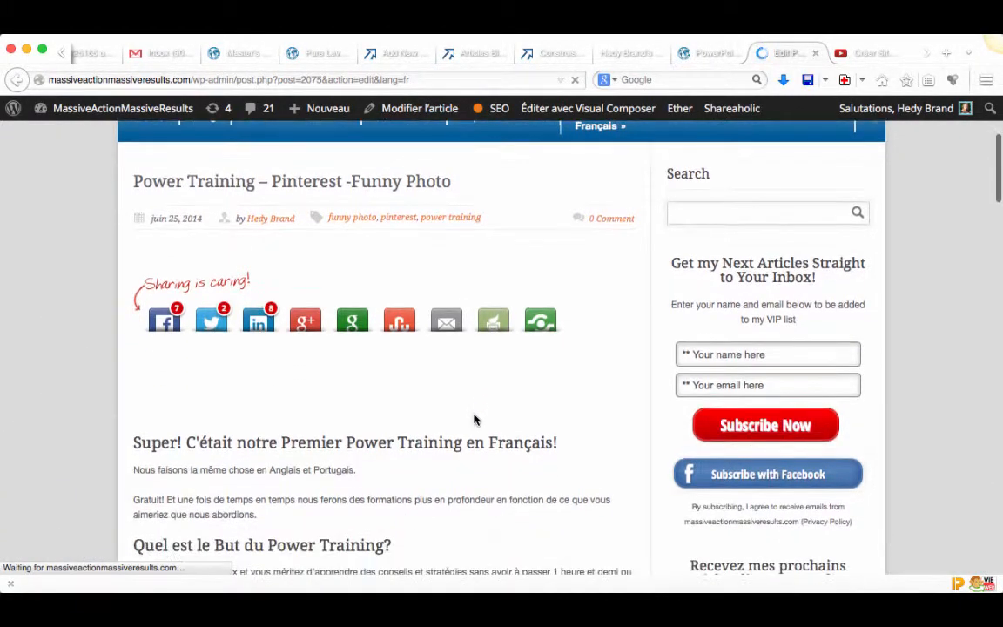
pyautogui.scroll(-10, 474, 420)
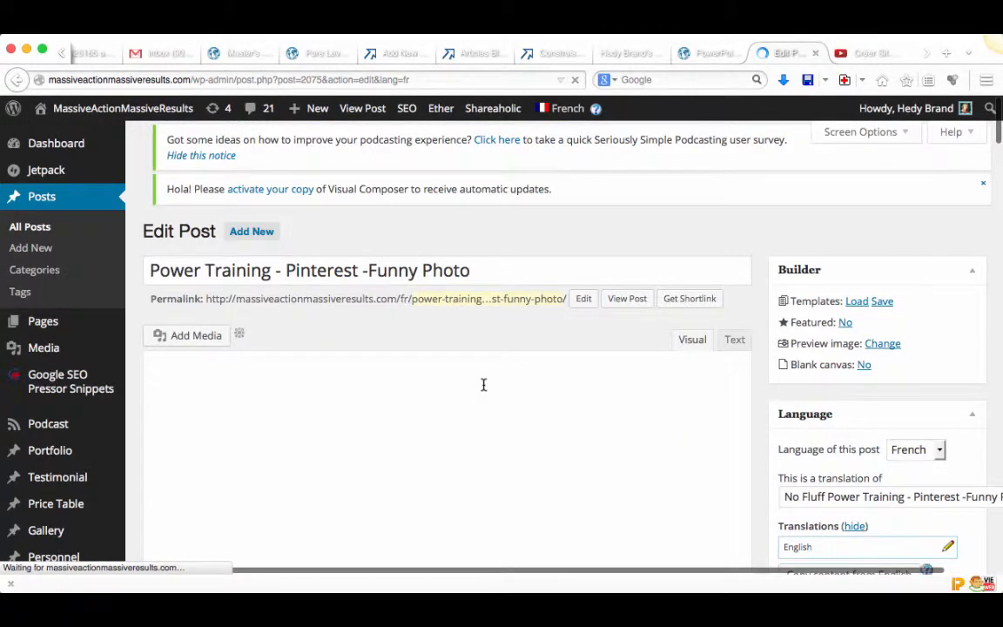
pyautogui.scroll(-8, 483, 385)
pyautogui.scroll(4, 484, 389)
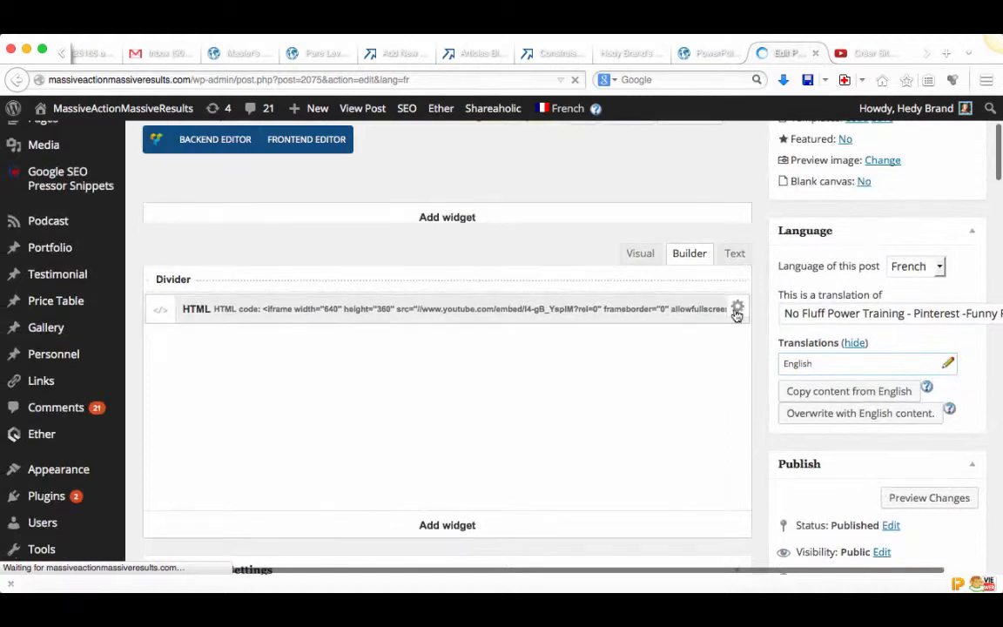
# Open the HTML widget's settings and copy its complete YouTube iframe code.
pyautogui.click(738, 312)
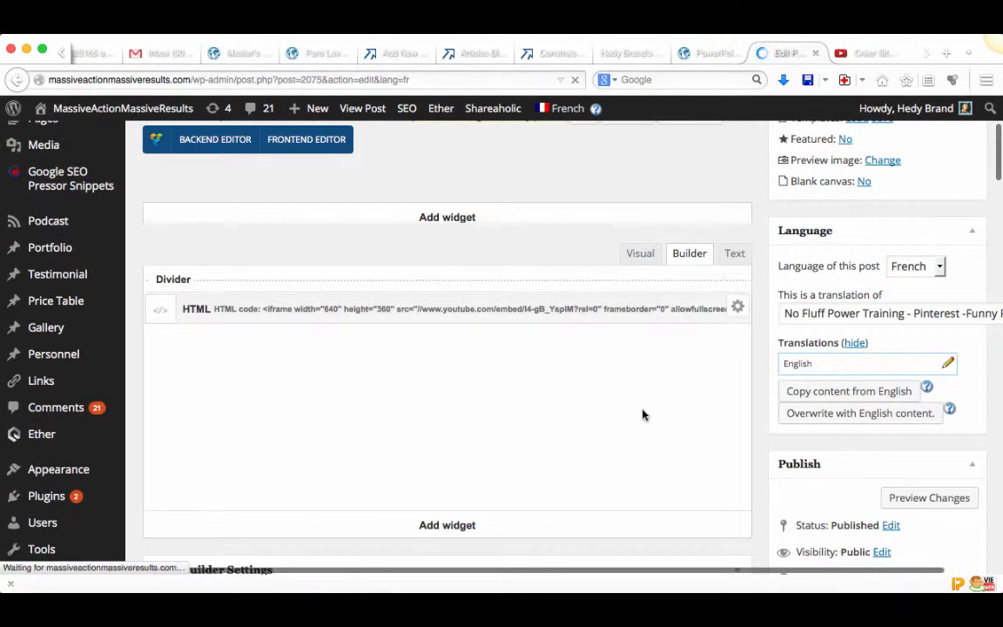
pyautogui.click(739, 308)
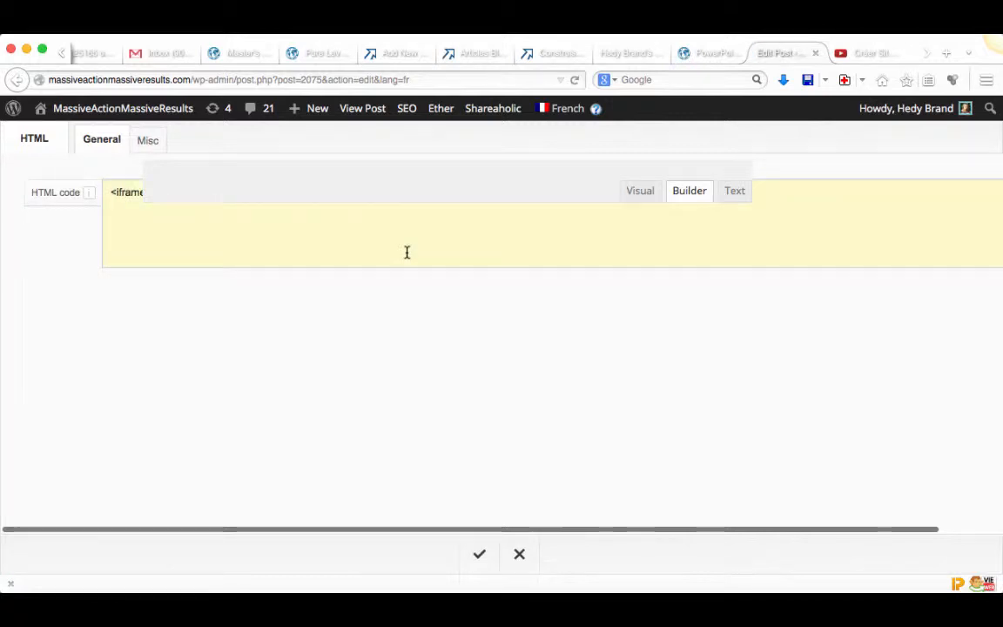
pyautogui.scroll(3, 407, 253)
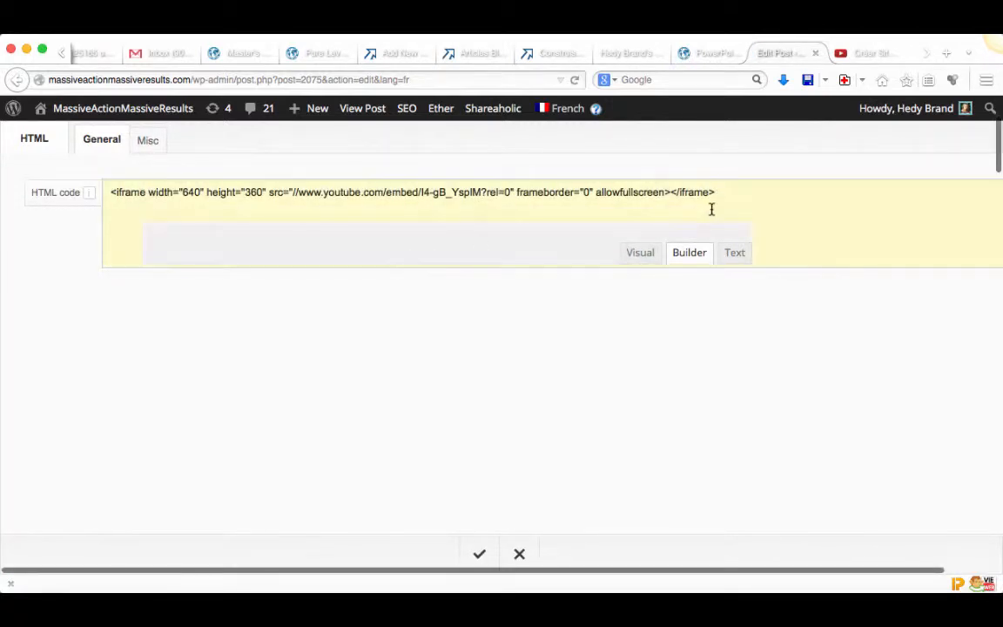
pyautogui.click(729, 195)
pyautogui.moveTo(729, 194); pyautogui.dragTo(104, 186)
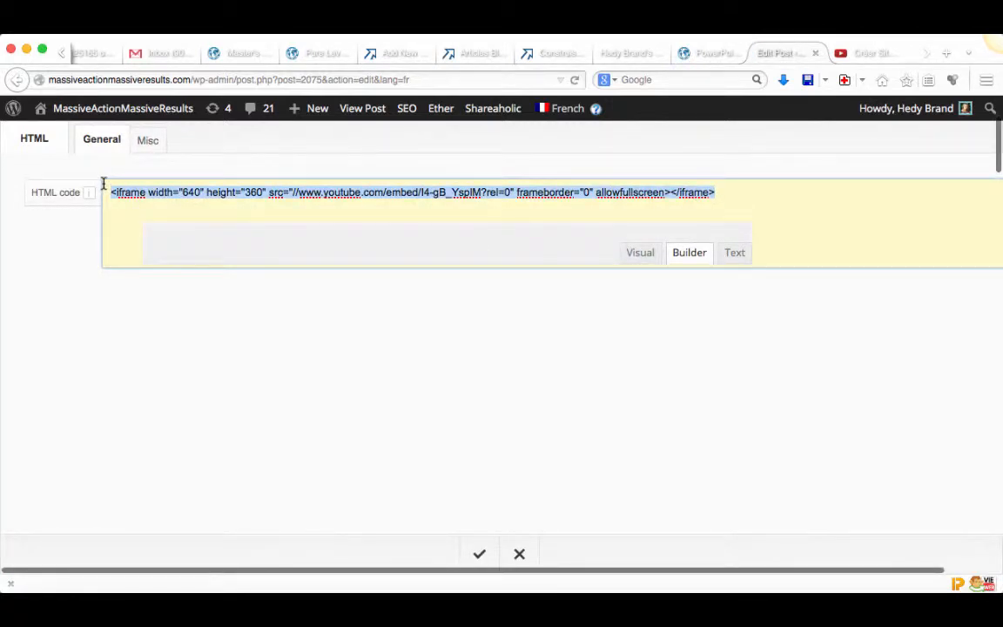
# Paste the iframe code below the meeting link in the Pure Leverage post's source and show the end of the post in visual mode.
pyautogui.click(402, 56)
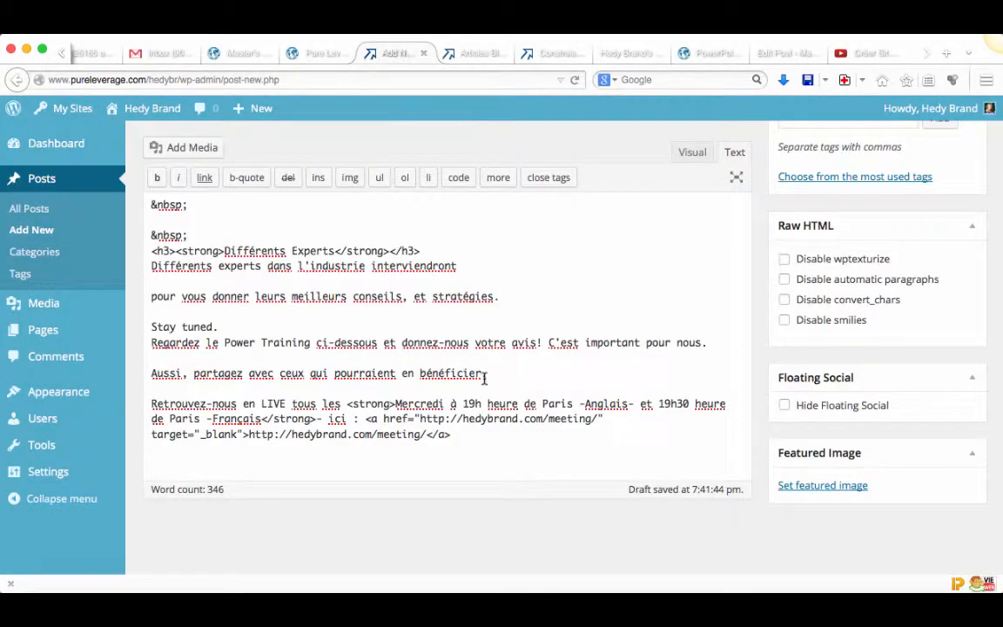
pyautogui.click(333, 458)
pyautogui.hotkey('ctrl', 'v')
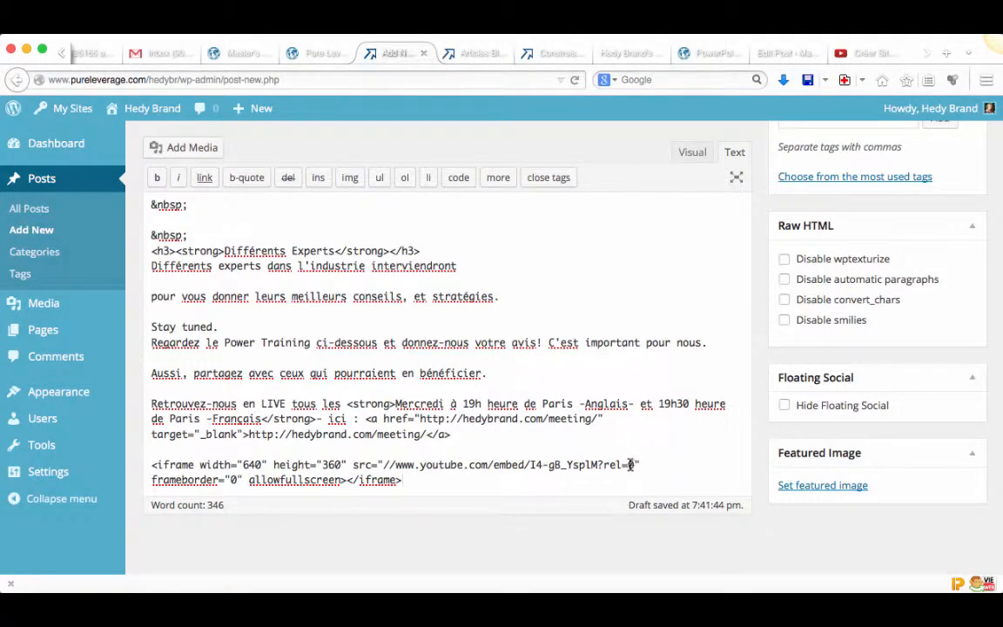
pyautogui.click(693, 153)
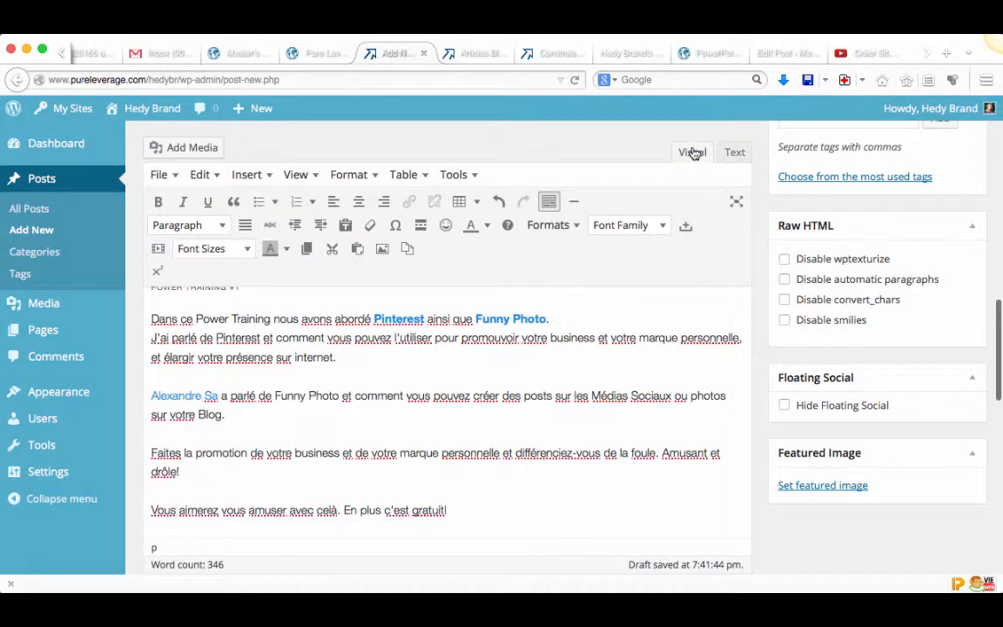
pyautogui.scroll(-5, 513, 511)
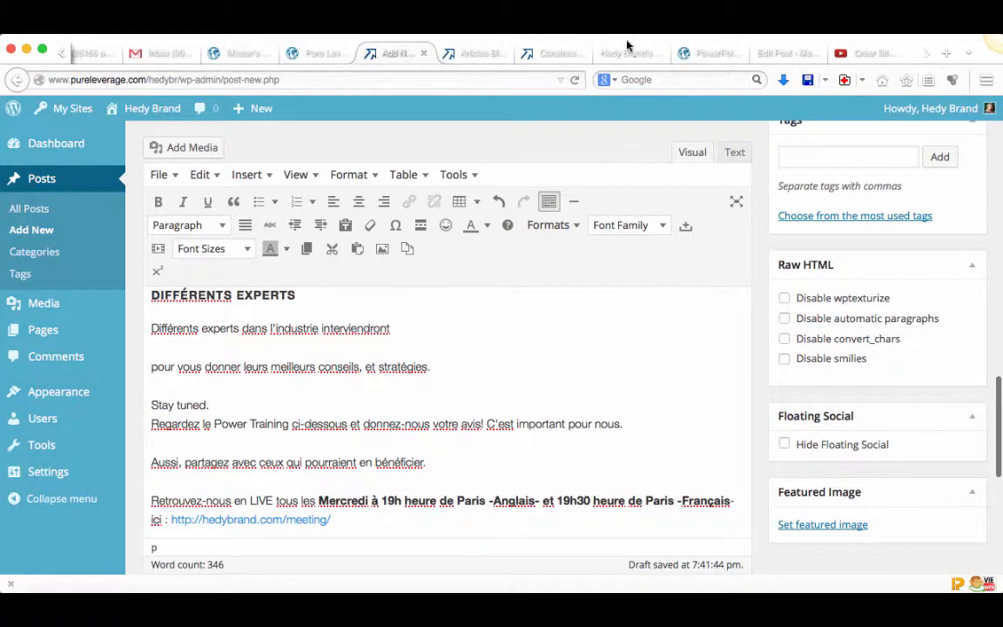
# View the published Power Training - Pinterest -Funny Photo post and find the embedded video below its text.
pyautogui.click(770, 52)
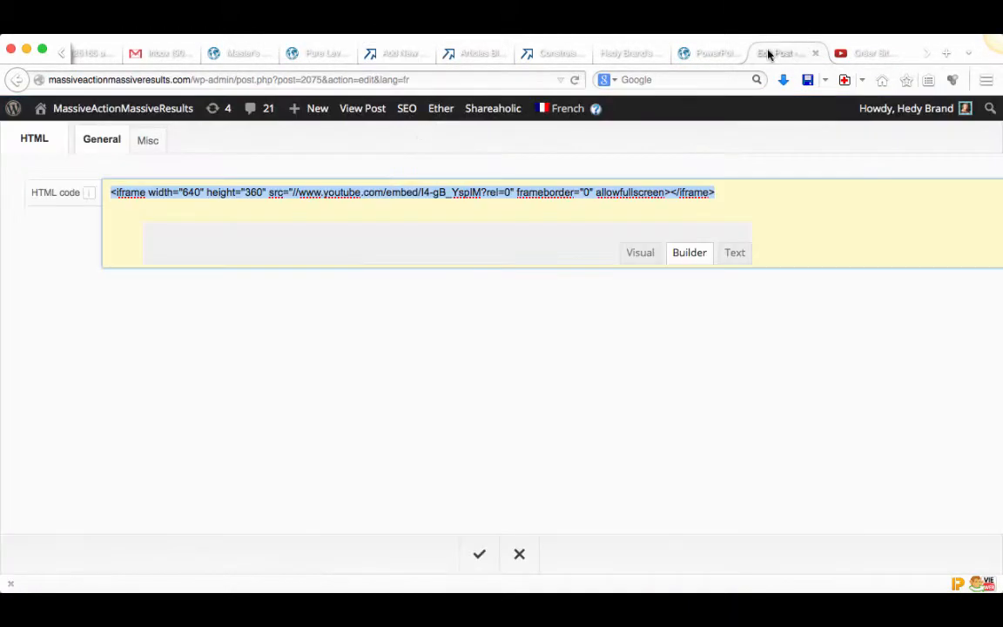
pyautogui.click(361, 108)
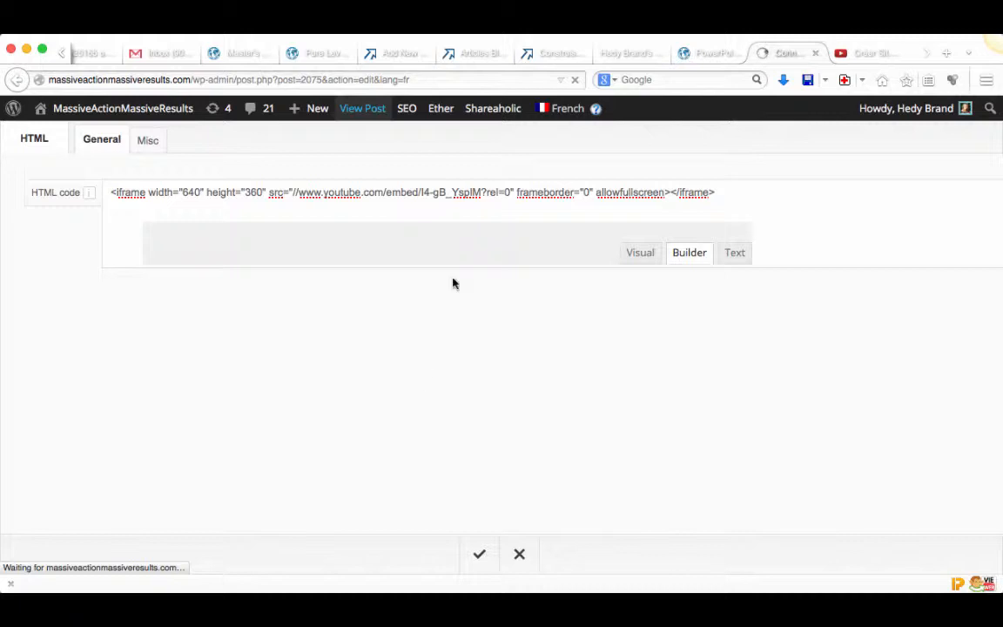
pyautogui.click(466, 56)
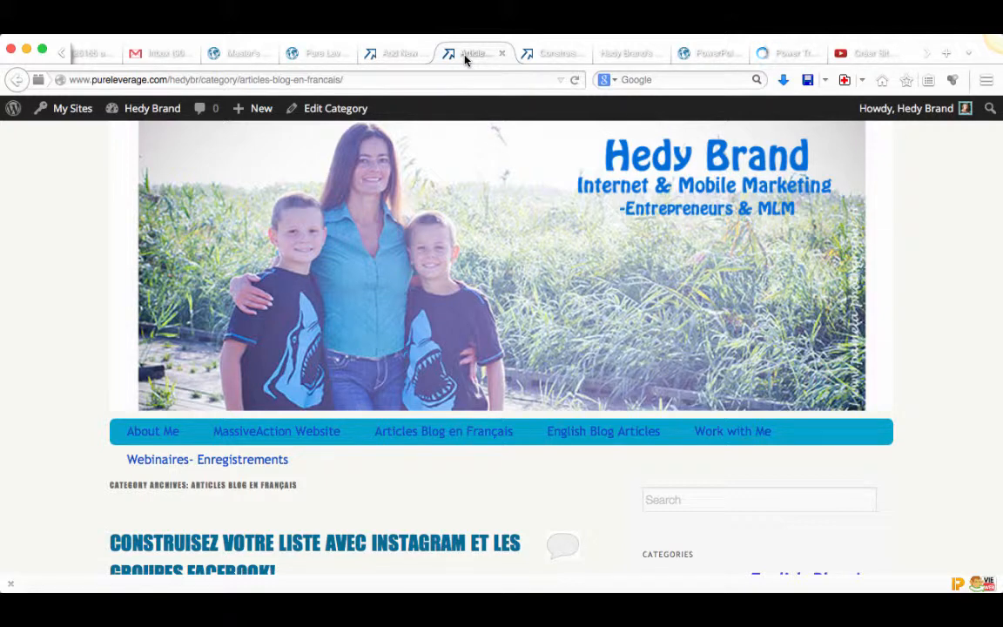
pyautogui.click(784, 54)
pyautogui.scroll(-10, 514, 467)
pyautogui.scroll(-10, 514, 467)
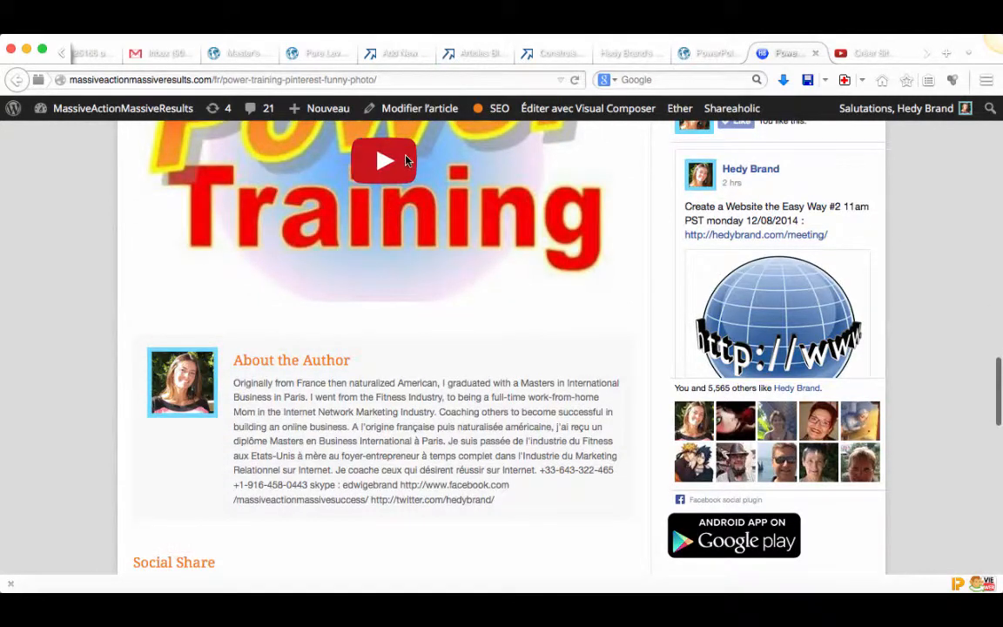
# Start and pause the embedded Power Training video, skip to its end to check the closing screen, and return to the Pure Leverage draft.
pyautogui.click(385, 161)
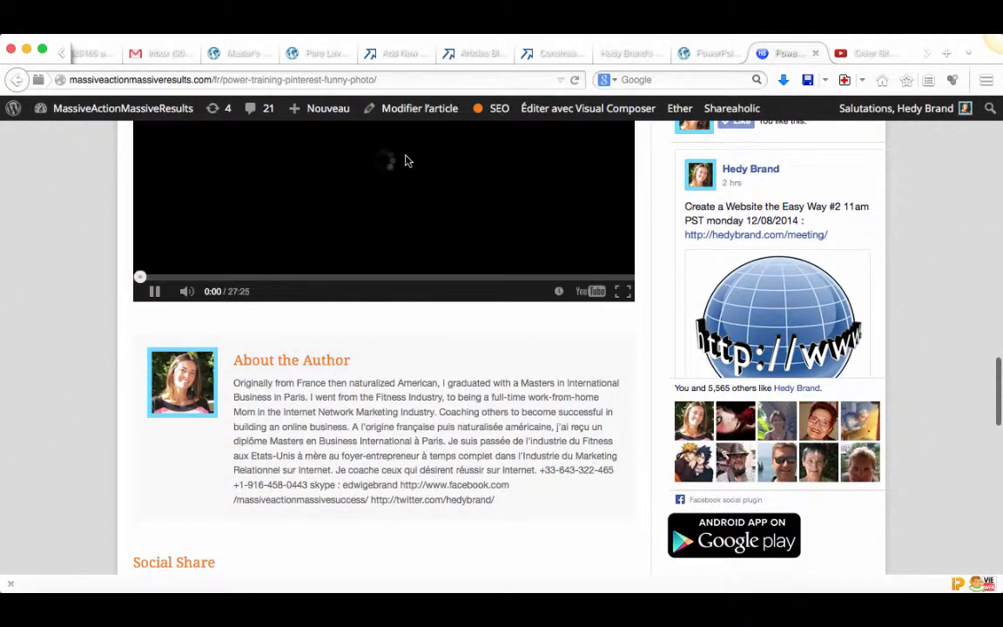
pyautogui.click(155, 293)
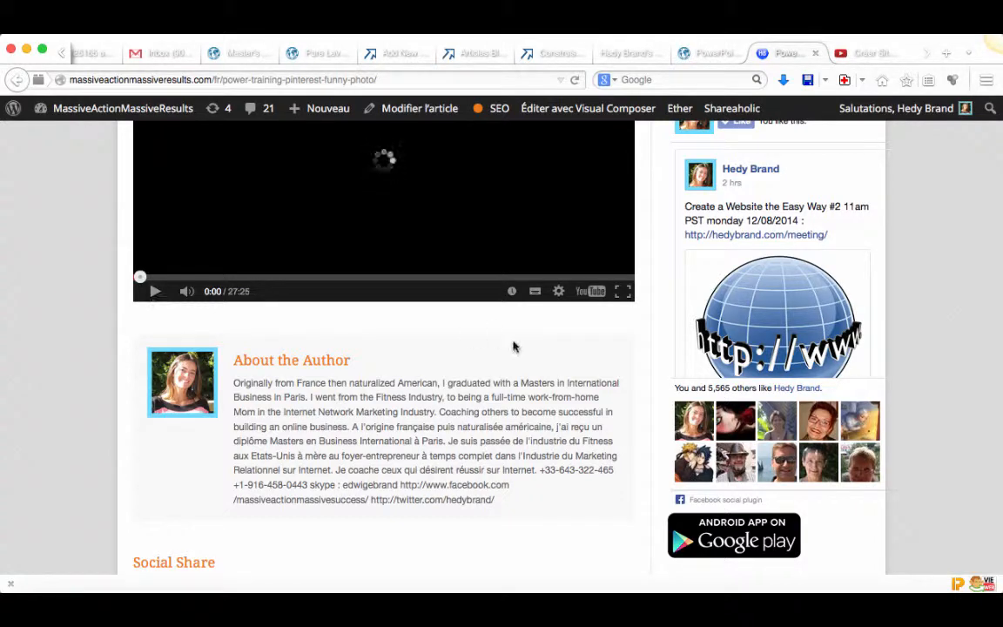
pyautogui.scroll(3, 515, 347)
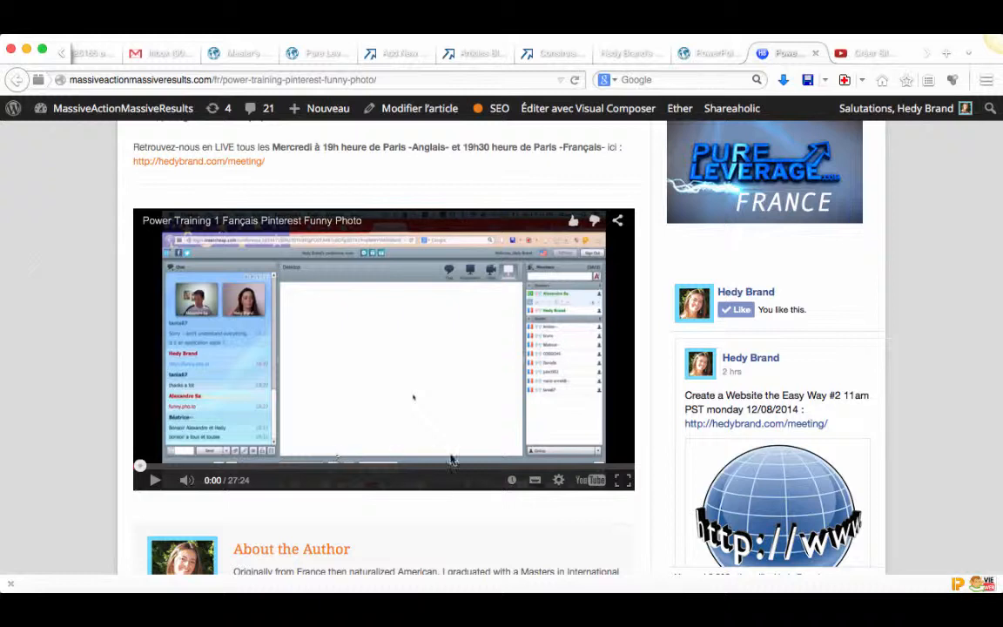
pyautogui.click(627, 467)
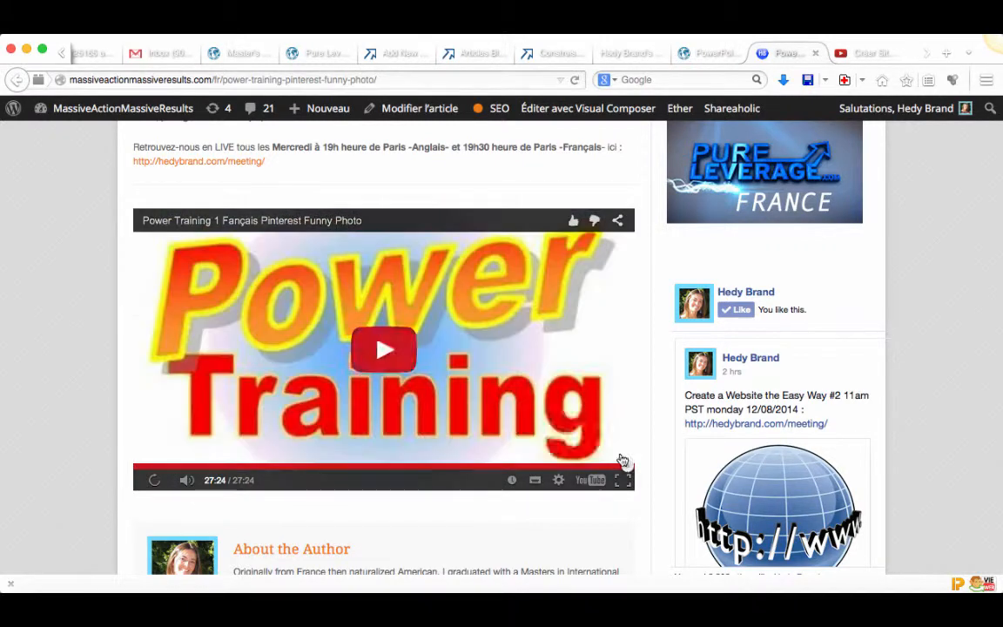
pyautogui.click(620, 467)
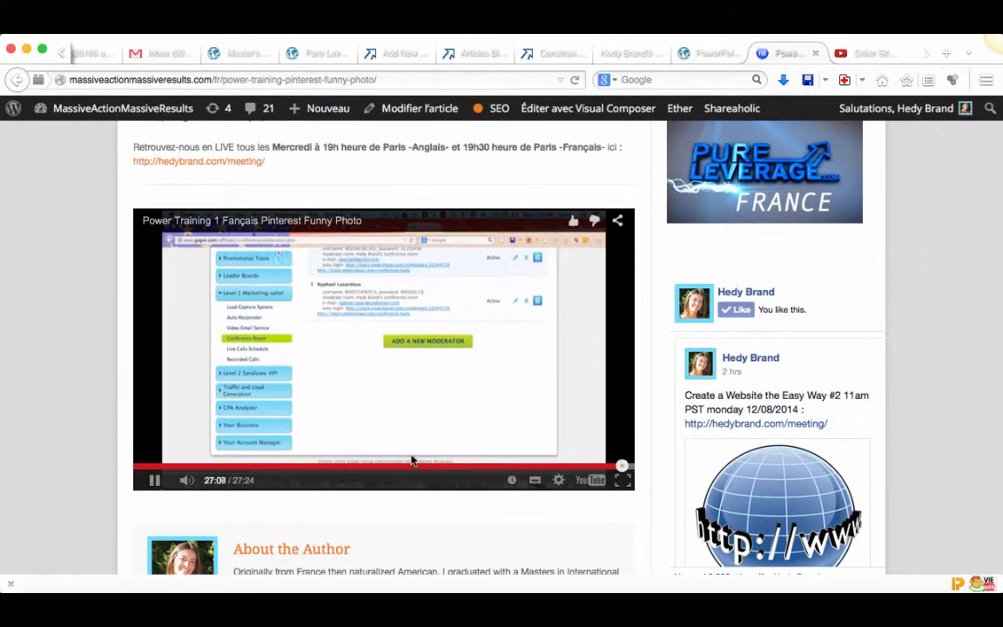
pyautogui.moveTo(621, 467); pyautogui.dragTo(626, 468)
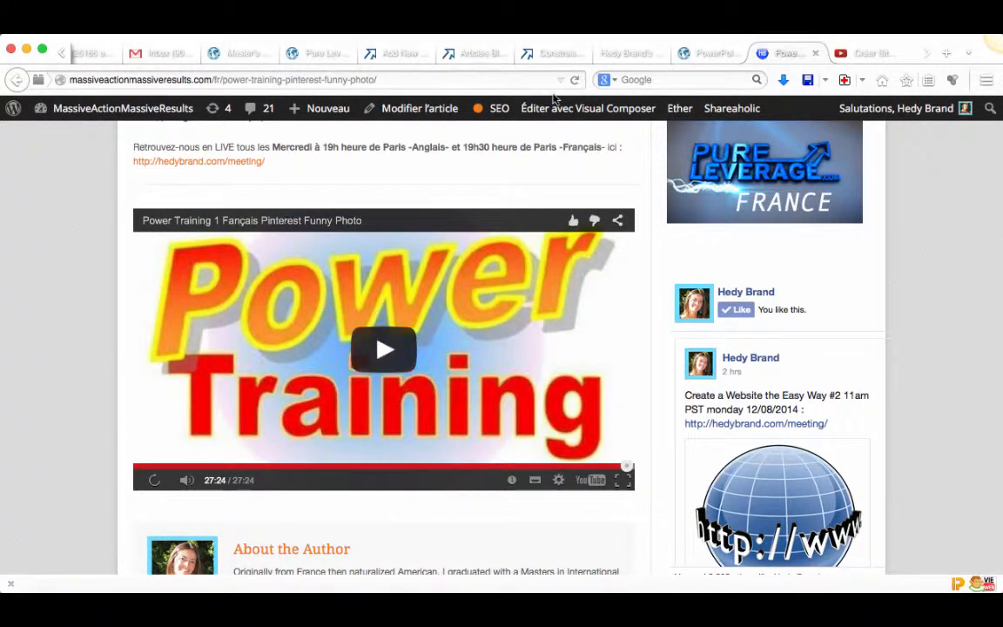
pyautogui.click(394, 55)
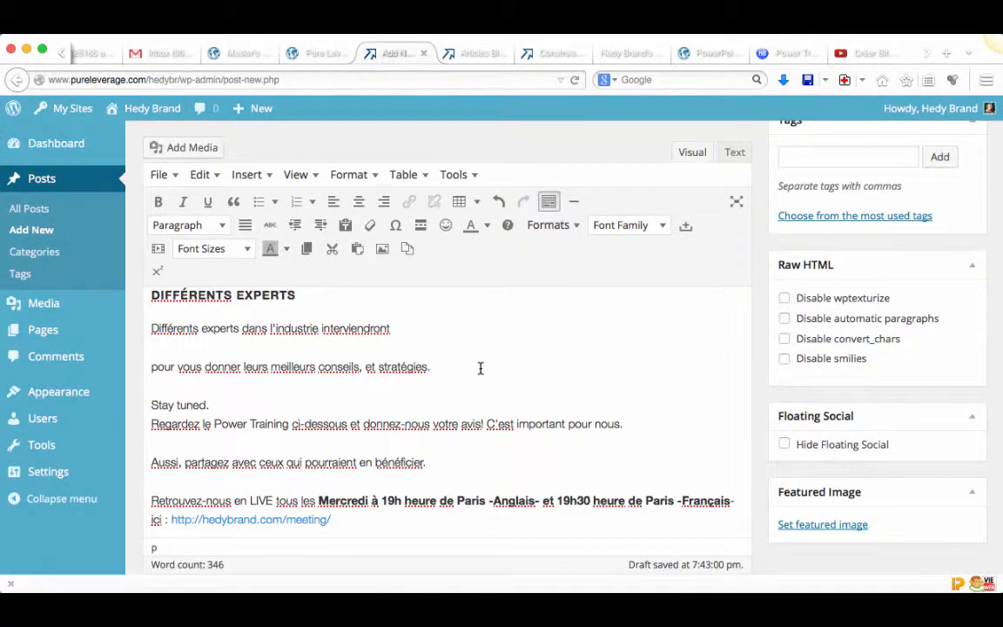
# Insert Pinterest.png from the media library into the empty line above the HELLO heading of the post.
pyautogui.scroll(5, 478, 366)
pyautogui.scroll(15, 359, 435)
pyautogui.moveTo(126, 316)
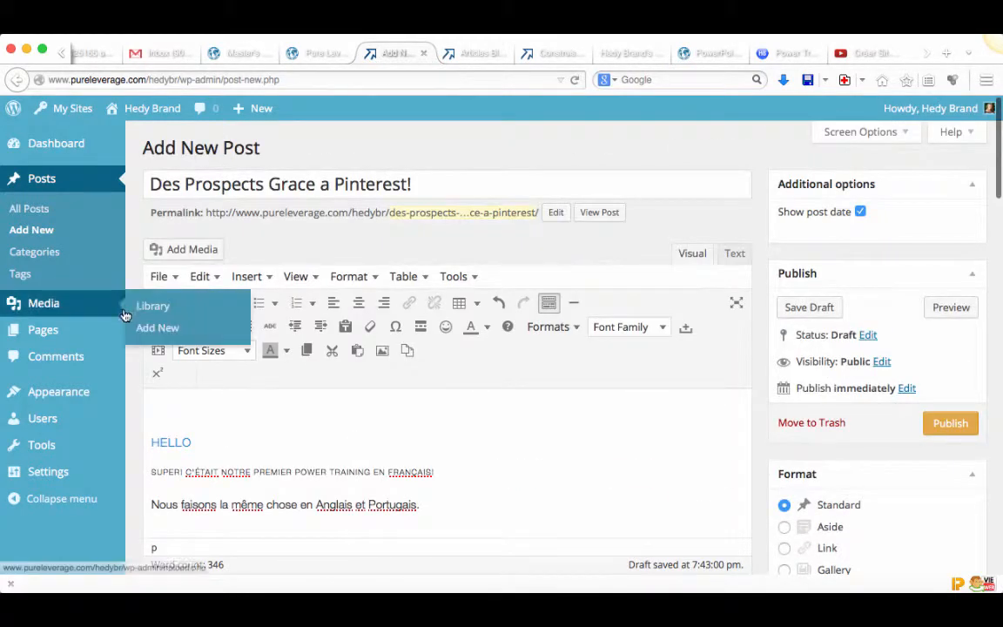
pyautogui.click(154, 418)
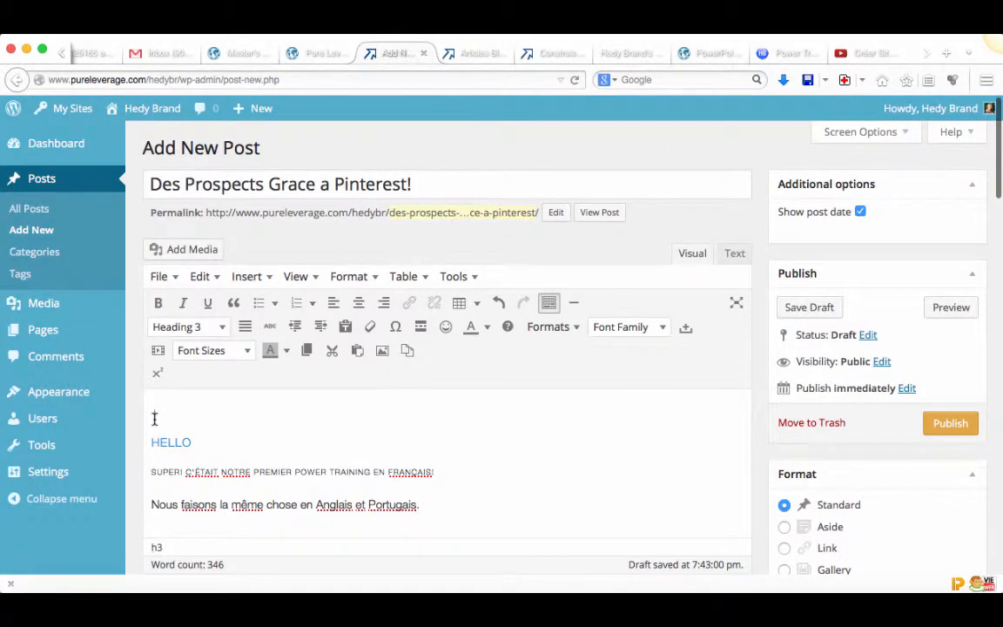
pyautogui.click(200, 250)
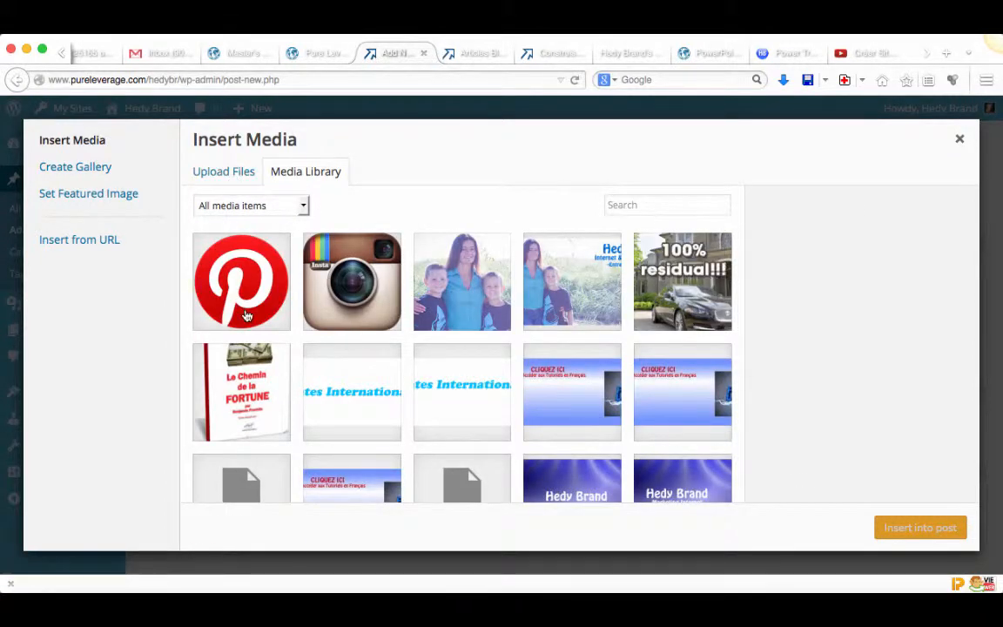
pyautogui.click(247, 315)
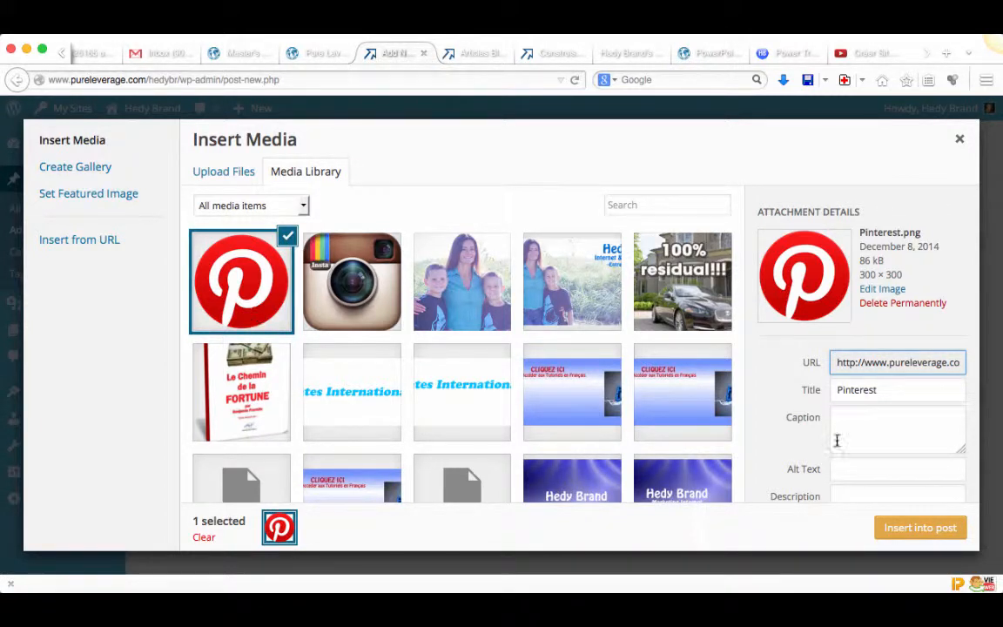
pyautogui.click(920, 528)
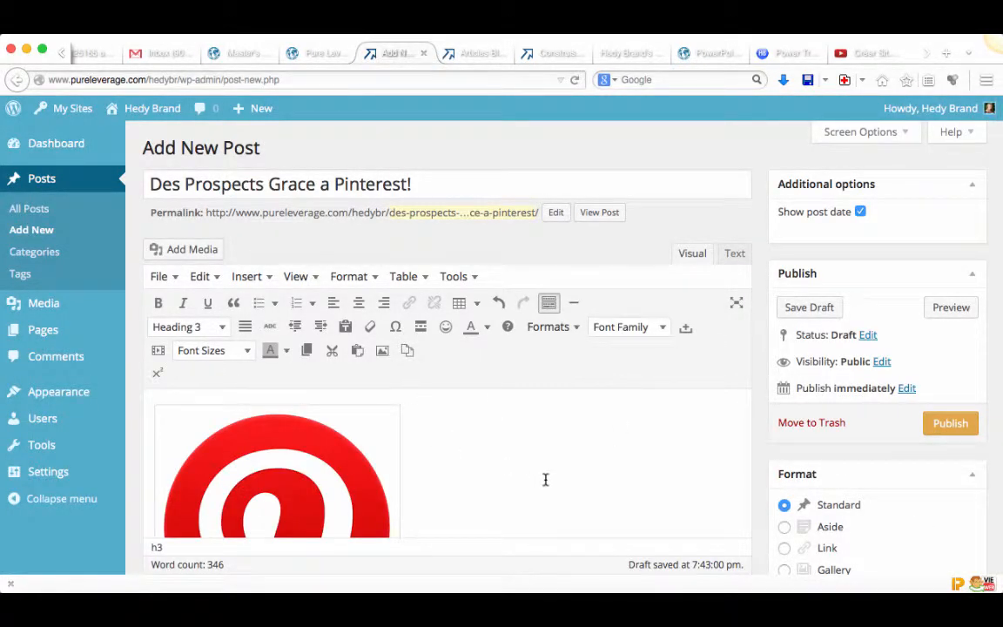
# Set Pinterest.png from the media library as the post's featured image and check its preview.
pyautogui.scroll(-15, 545, 480)
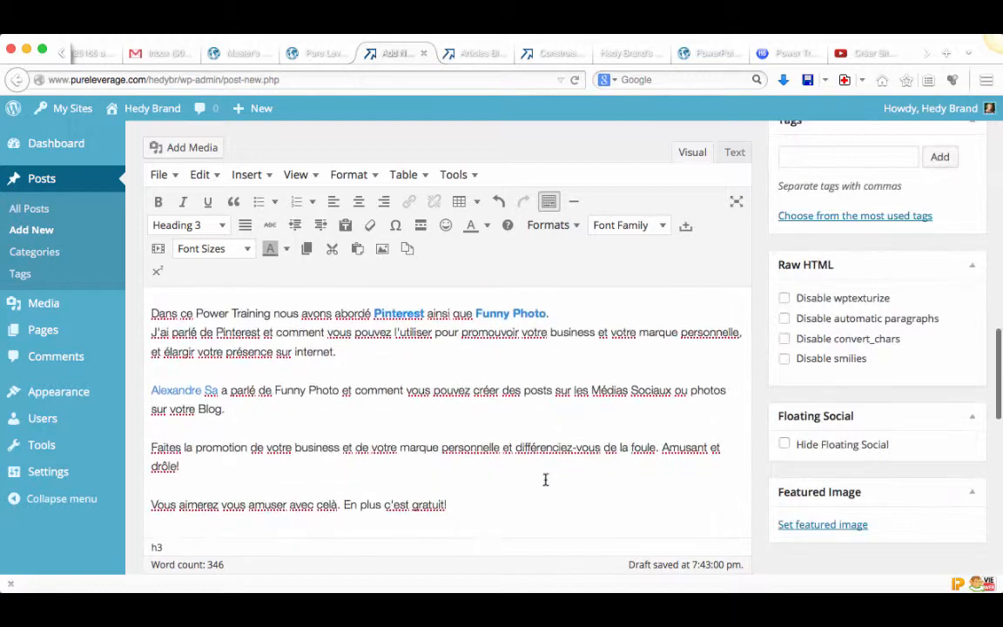
pyautogui.scroll(5, 553, 407)
pyautogui.scroll(-10, 553, 406)
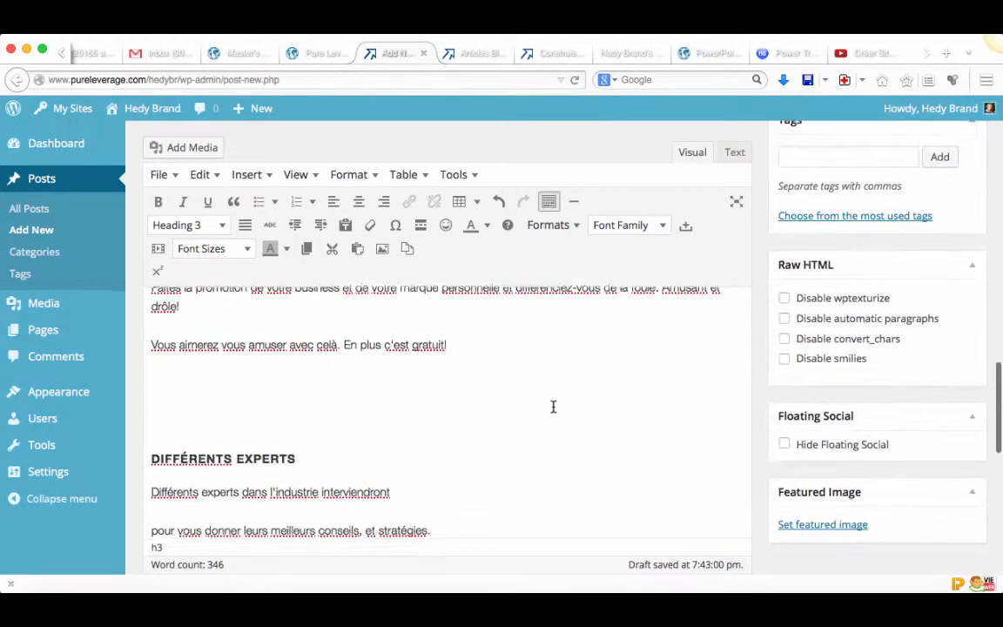
pyautogui.click(823, 525)
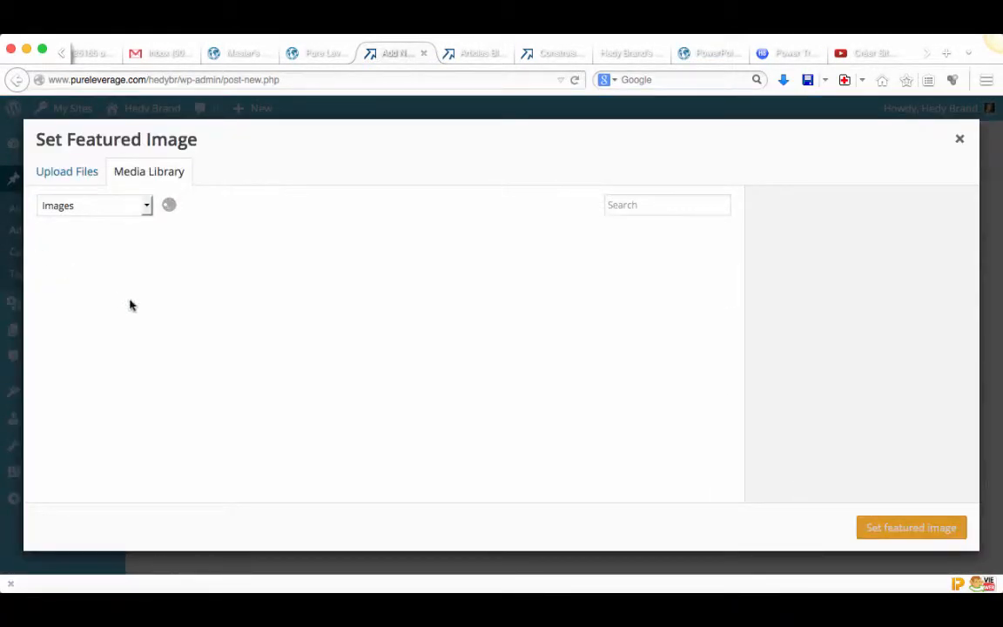
pyautogui.click(130, 306)
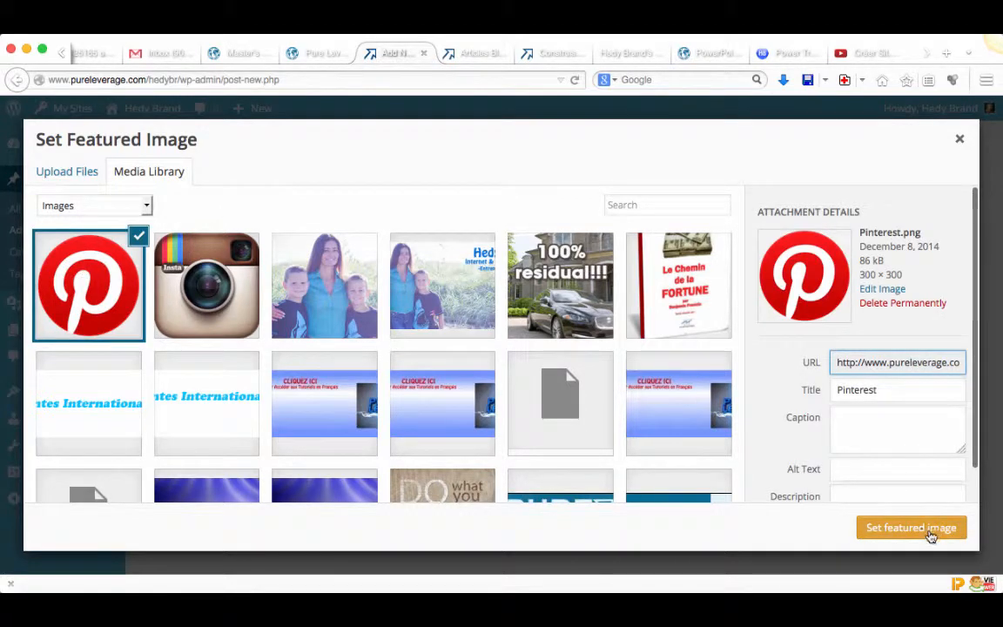
pyautogui.click(911, 528)
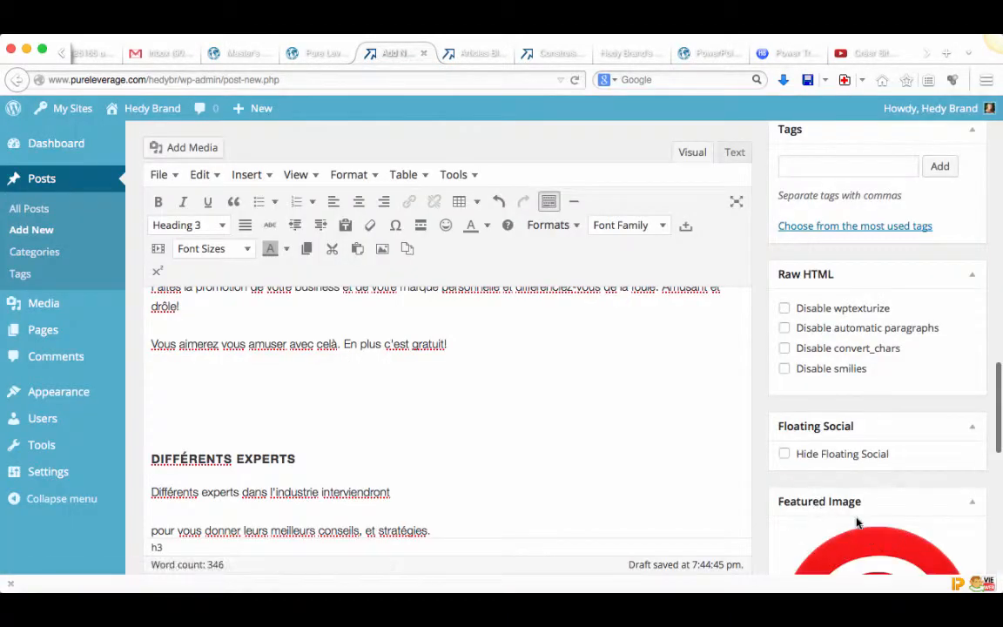
pyautogui.scroll(-5, 859, 525)
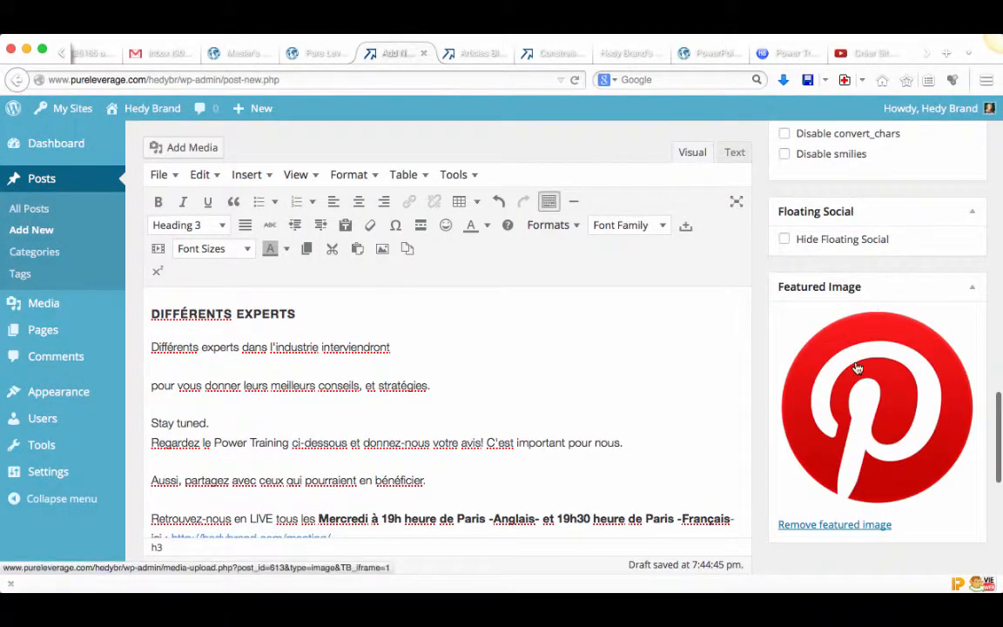
# Save the Des Prospects Grace a Pinterest! post as a draft.
pyautogui.scroll(4, 729, 348)
pyautogui.scroll(4, 341, 399)
pyautogui.scroll(-6, 340, 399)
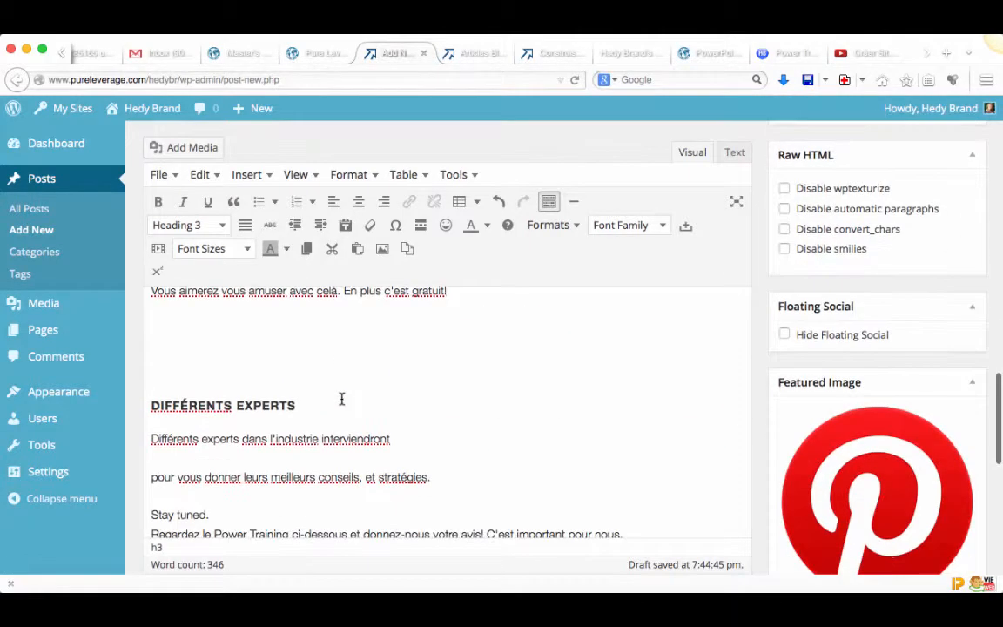
pyautogui.scroll(1, 737, 367)
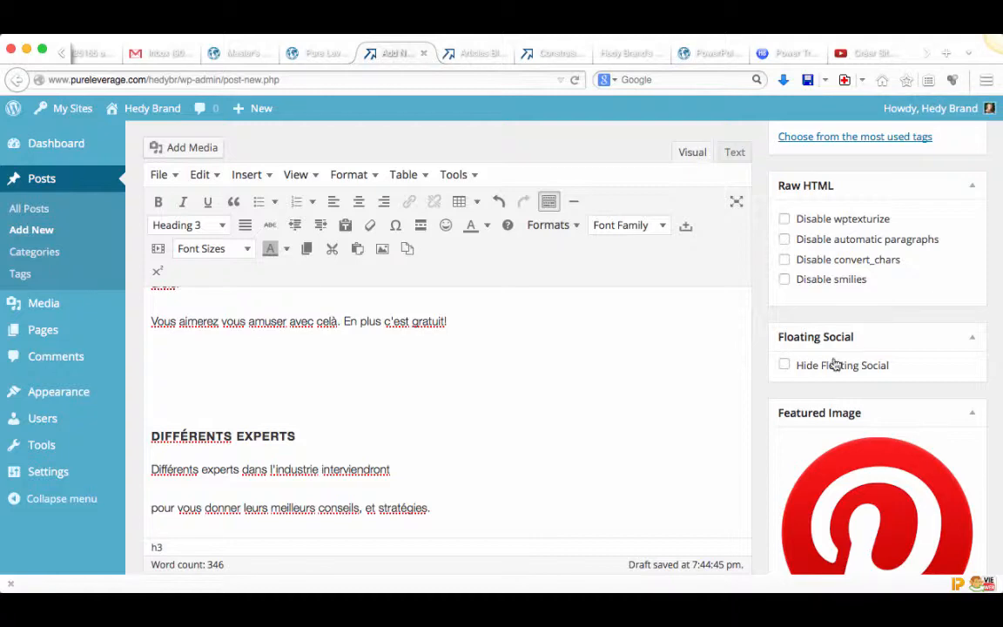
pyautogui.scroll(4, 880, 368)
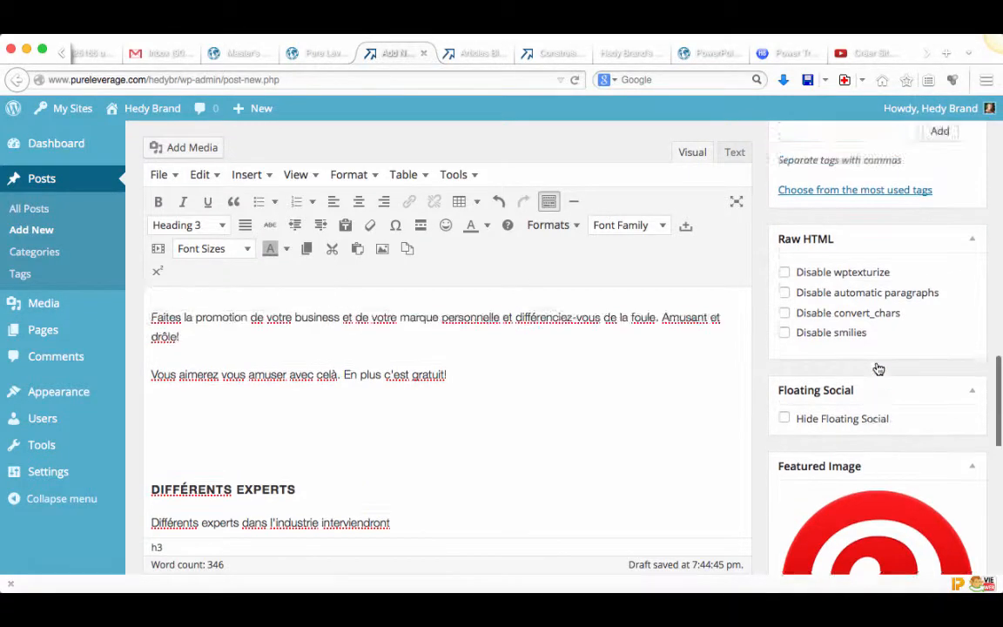
pyautogui.scroll(12, 878, 368)
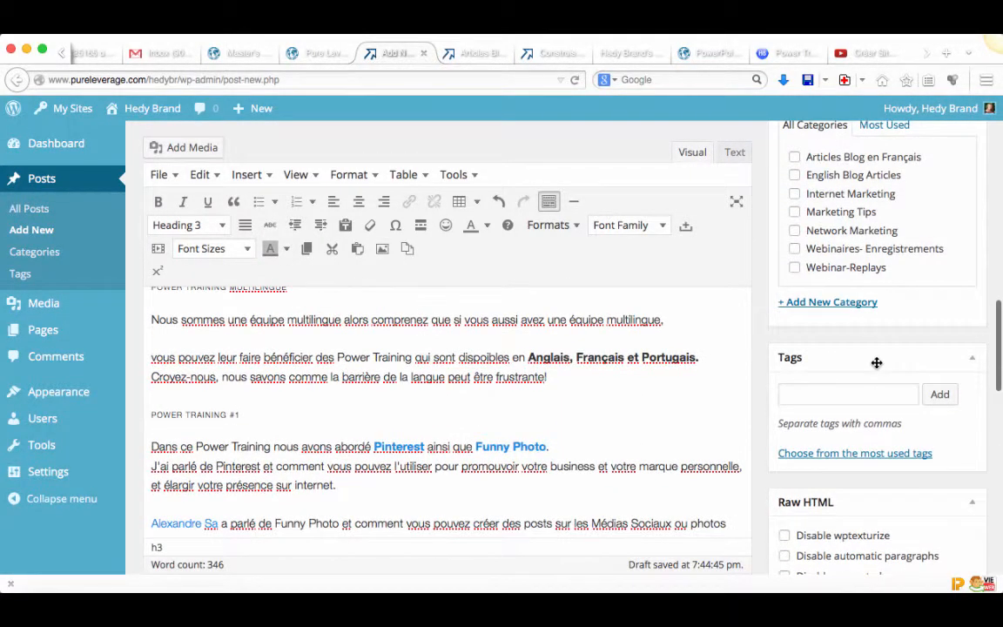
pyautogui.scroll(7, 878, 369)
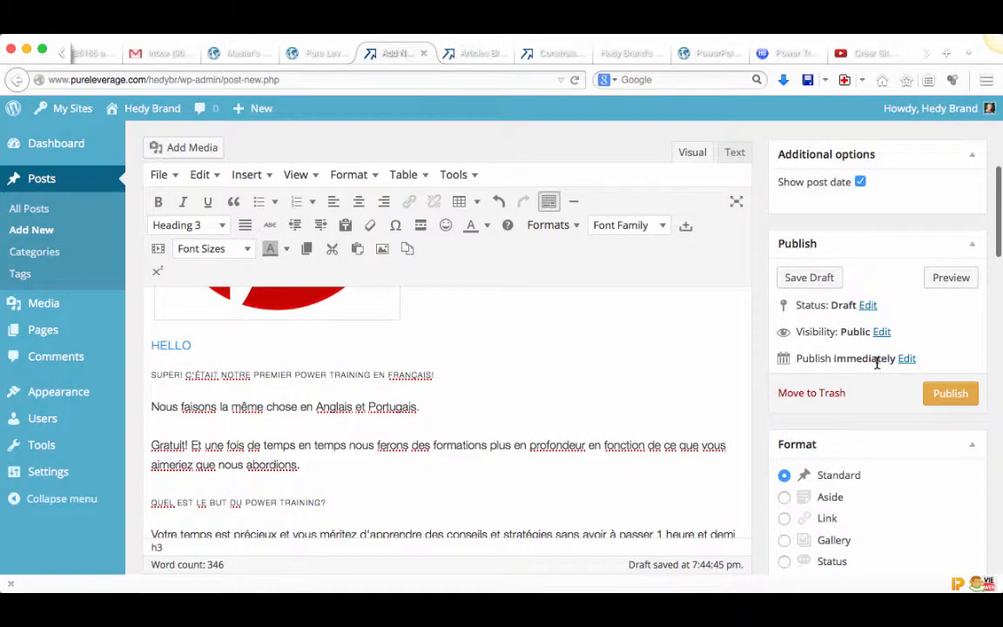
pyautogui.click(810, 279)
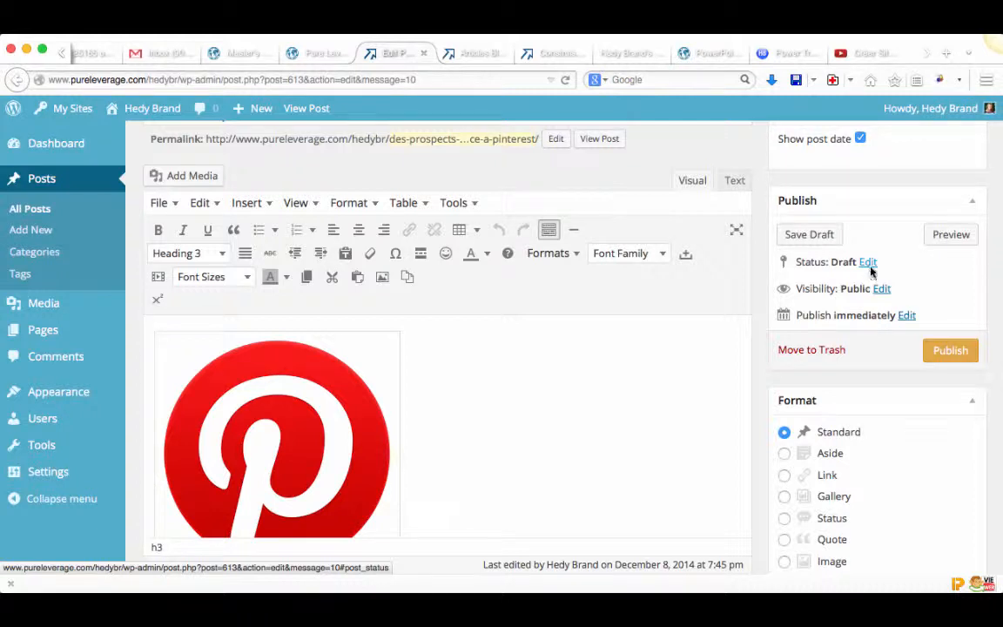
# Review the post's visibility options and its publication date and time settings.
pyautogui.click(882, 289)
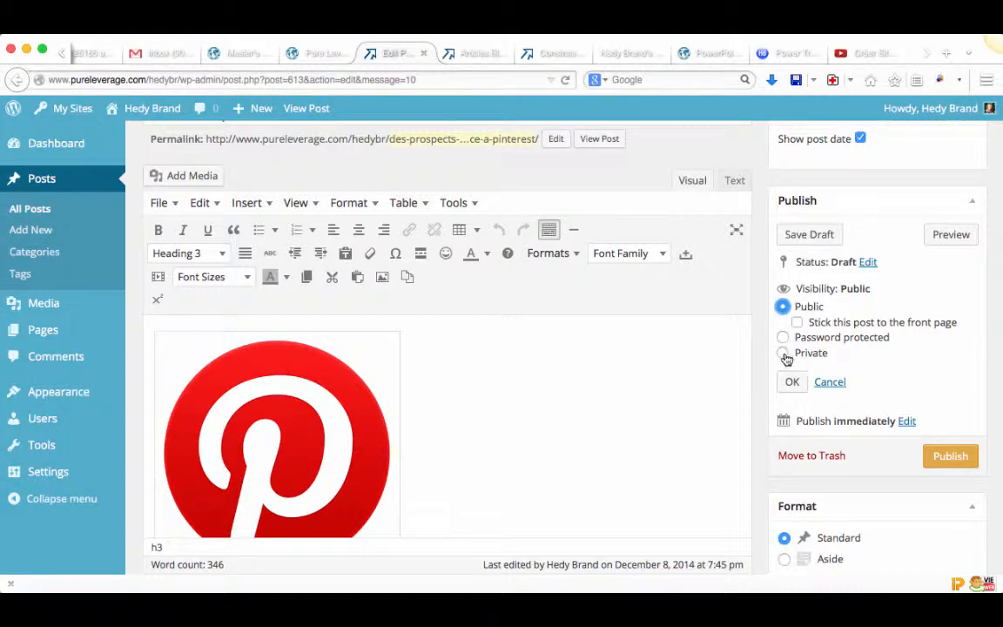
pyautogui.click(794, 382)
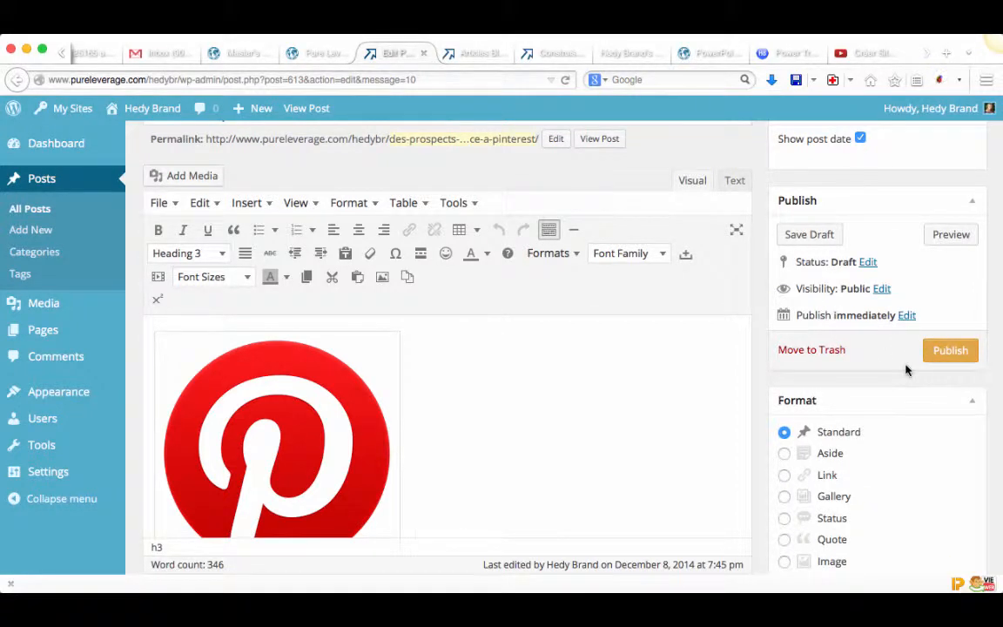
pyautogui.click(907, 315)
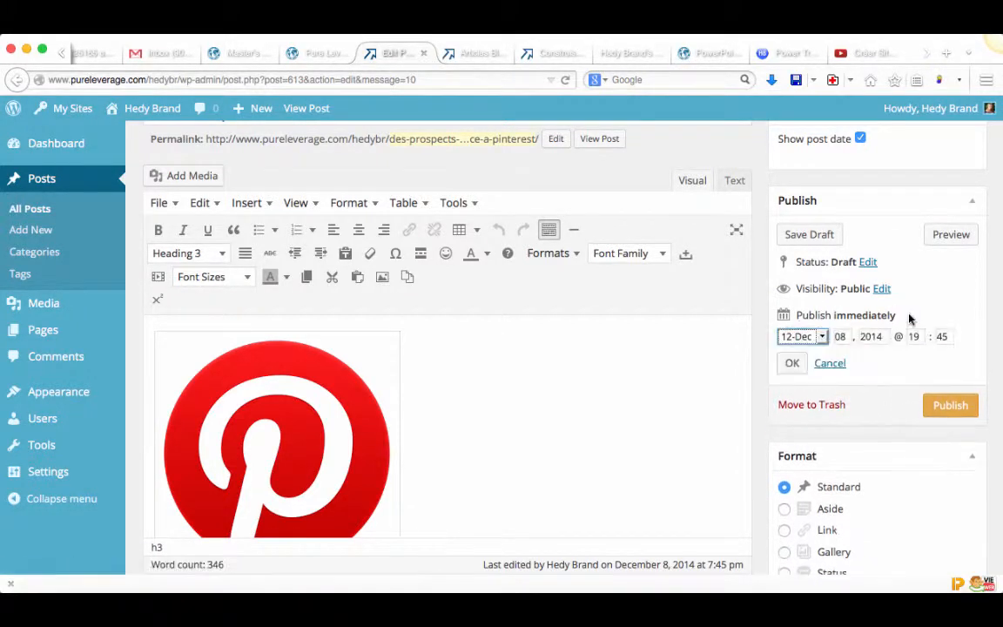
pyautogui.click(832, 364)
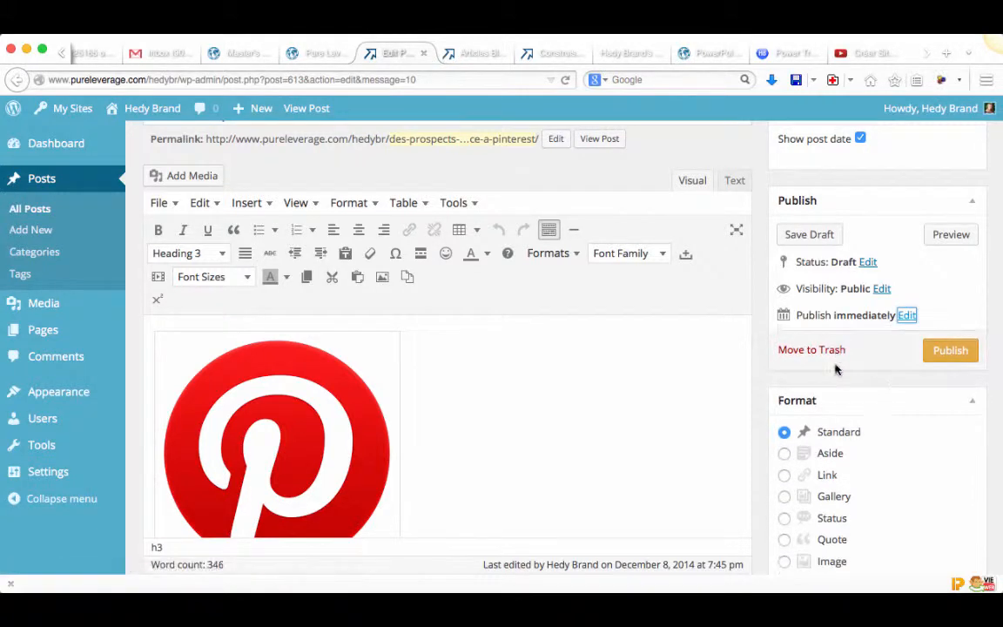
# Remove the post from the Marketing Tips category and assign it to Articles Blog en Français.
pyautogui.scroll(-3, 894, 410)
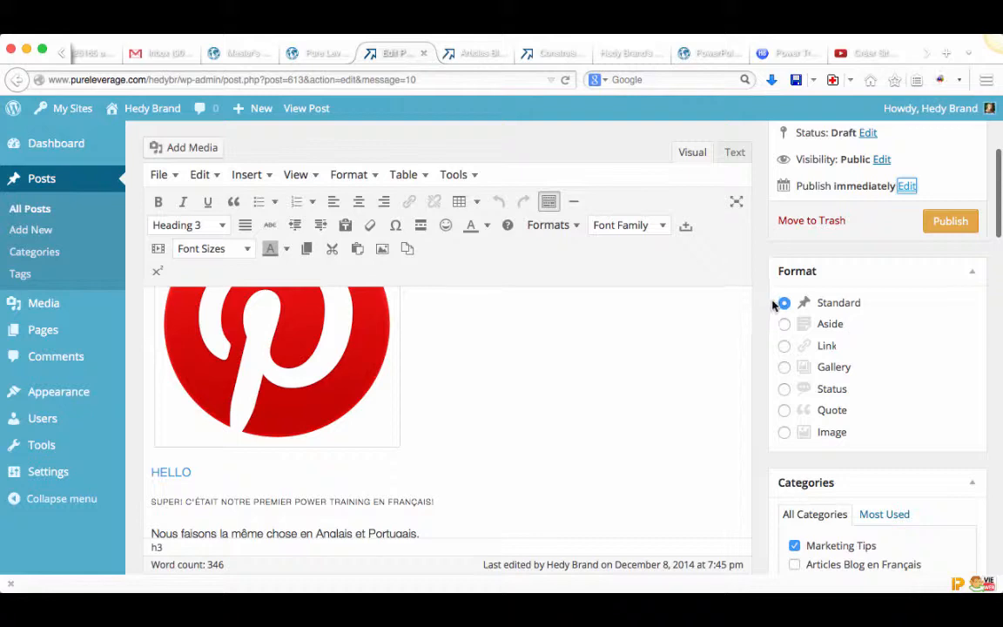
pyautogui.scroll(-1, 860, 441)
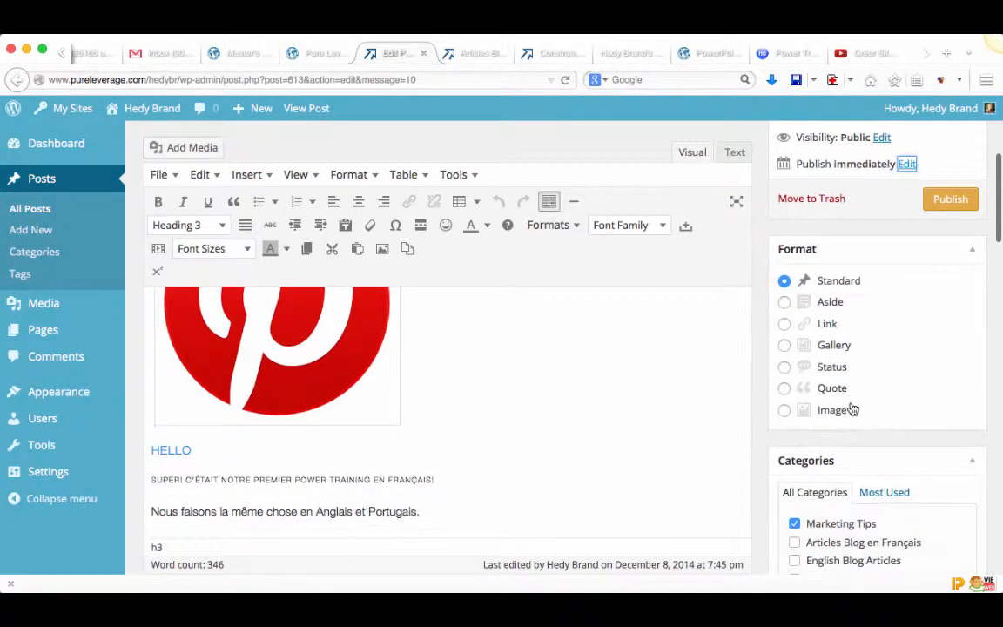
pyautogui.scroll(-4, 875, 407)
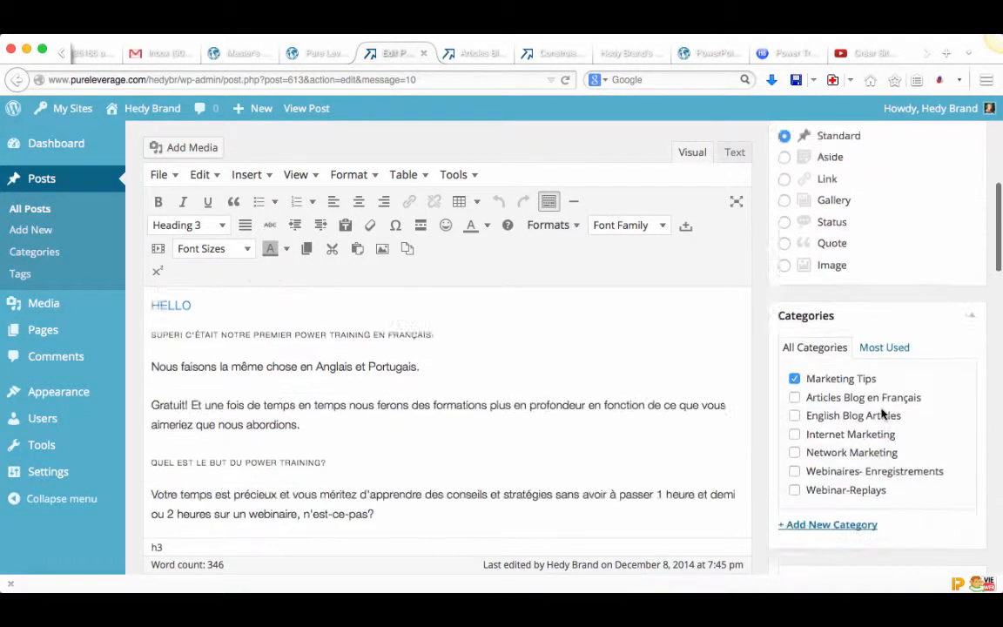
pyautogui.scroll(-3, 882, 413)
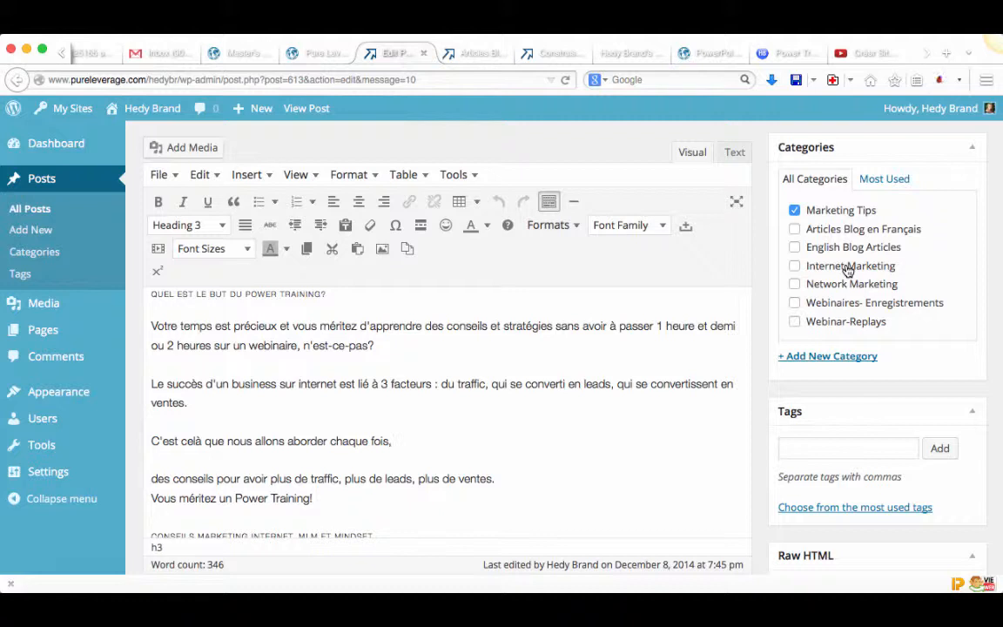
pyautogui.click(795, 212)
pyautogui.click(794, 231)
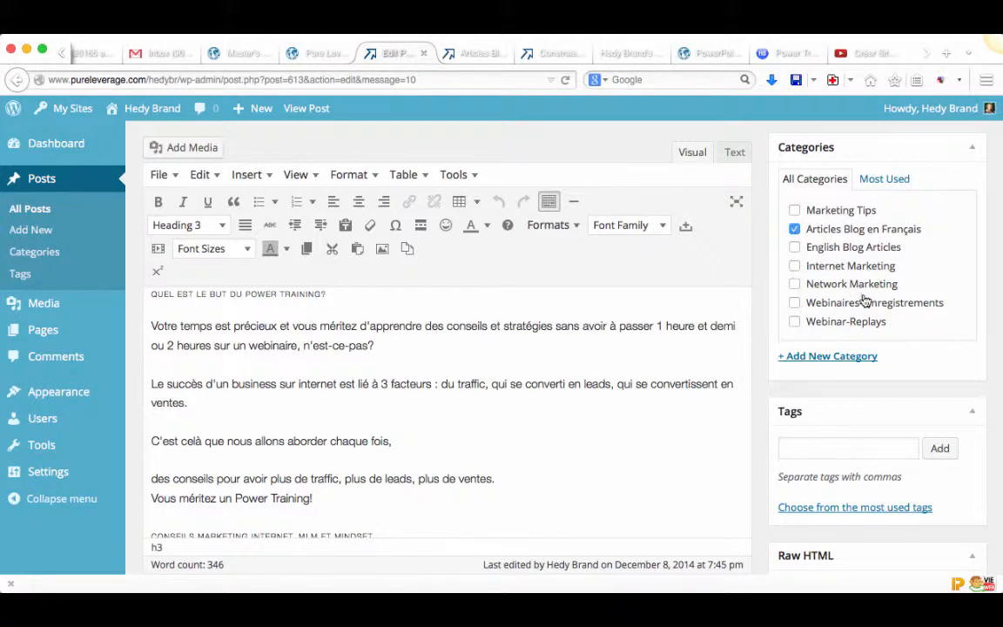
# Create two new categories for the post, Conseils Marketing and Marketing Internet.
pyautogui.scroll(-2, 865, 297)
pyautogui.scroll(2, 864, 299)
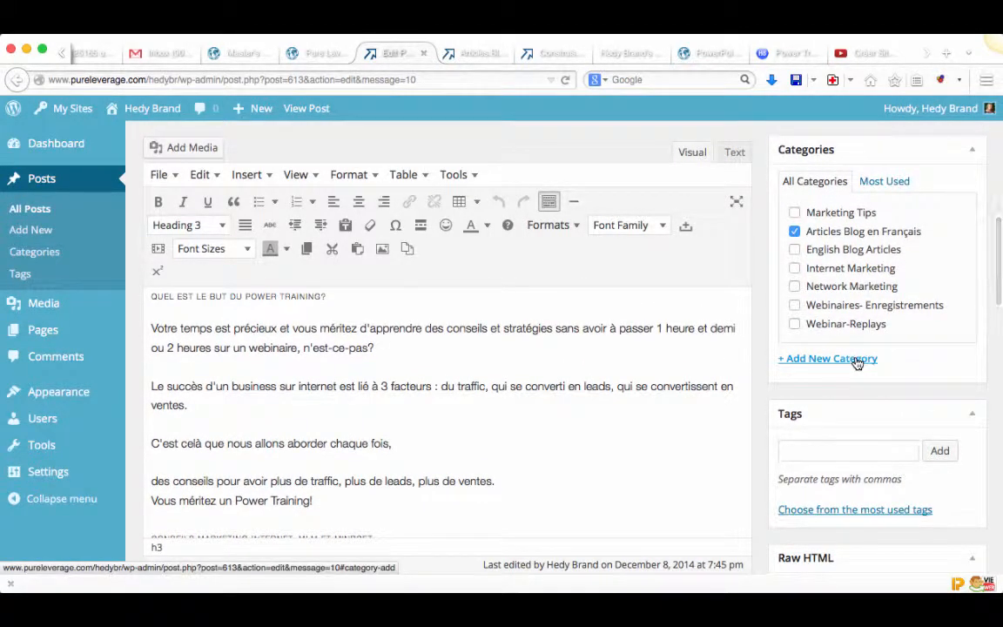
pyautogui.click(819, 361)
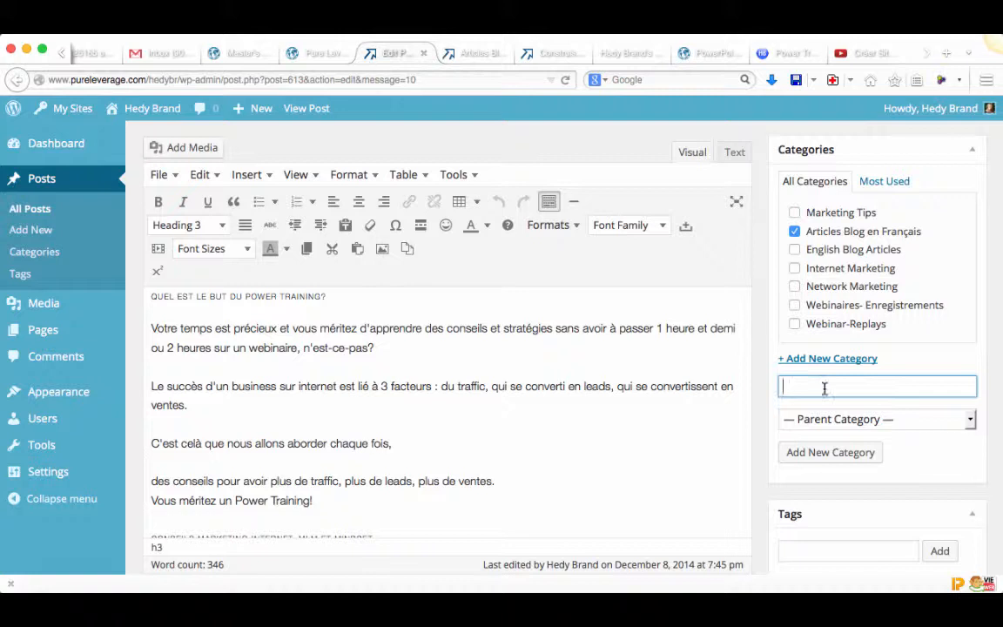
pyautogui.write('Conseils Marketing')
pyautogui.click(853, 451)
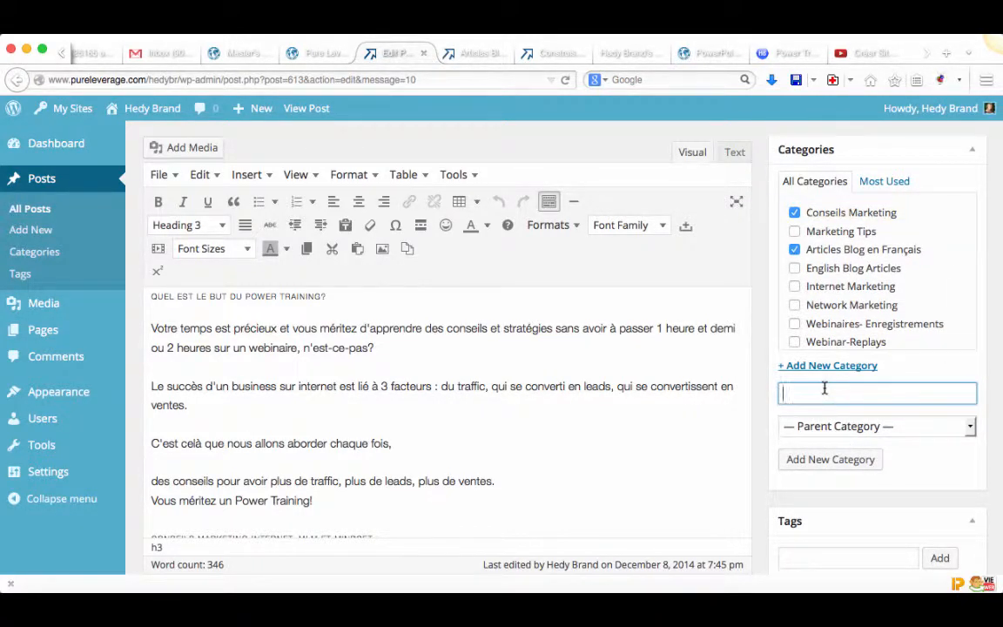
pyautogui.write('Marketing Internet')
pyautogui.click(833, 467)
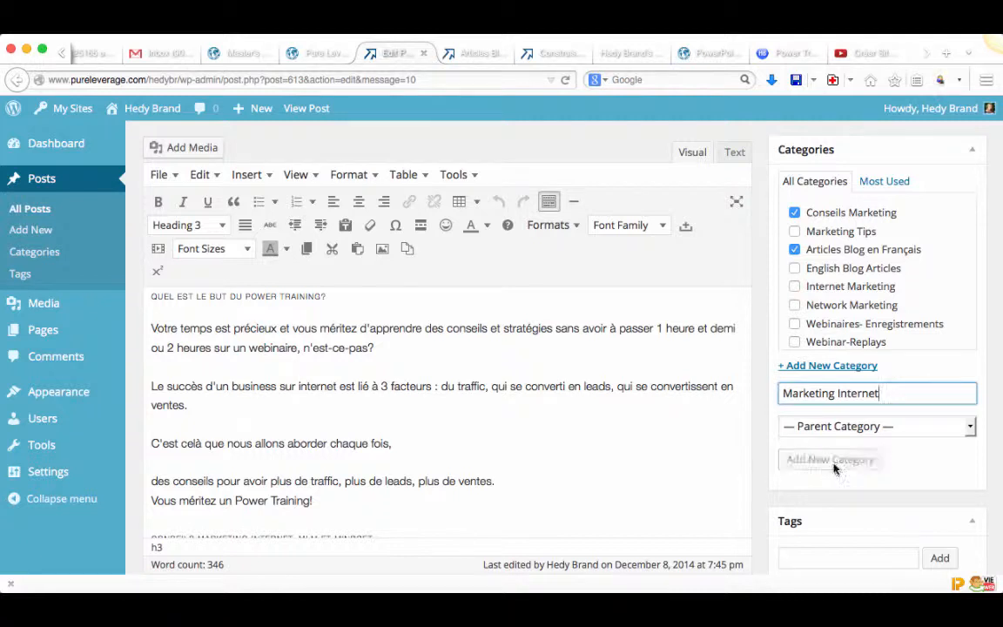
# Look through the parent categories available for a new category and move on to the post's tags.
pyautogui.click(859, 426)
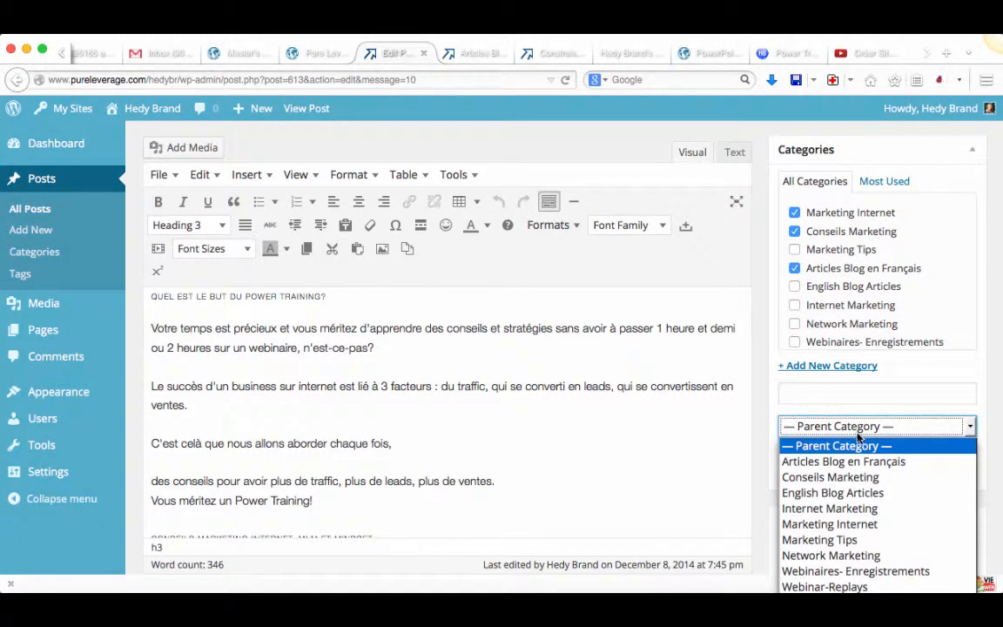
pyautogui.click(859, 434)
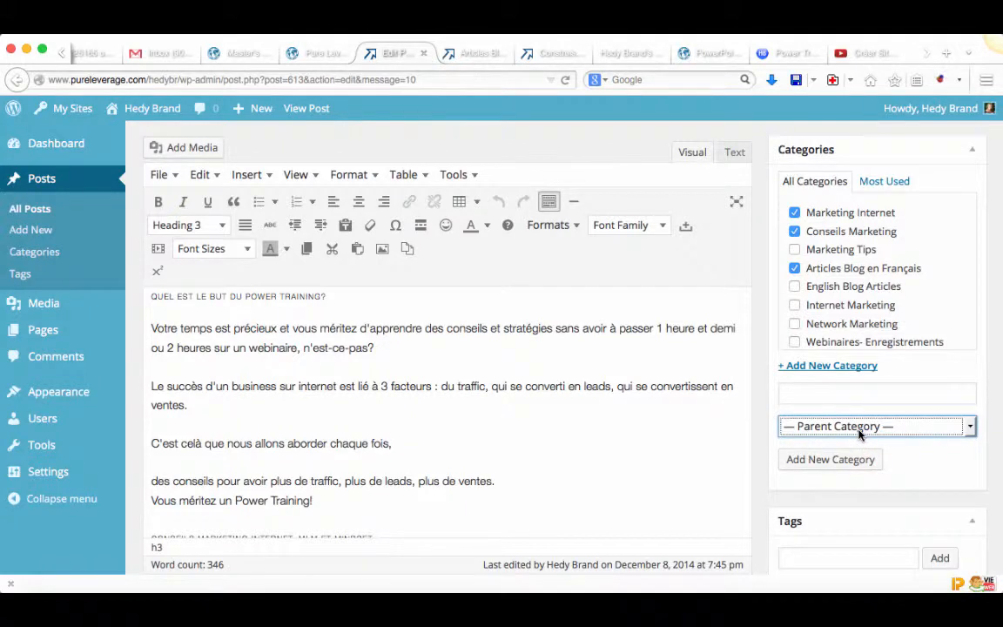
pyautogui.click(859, 432)
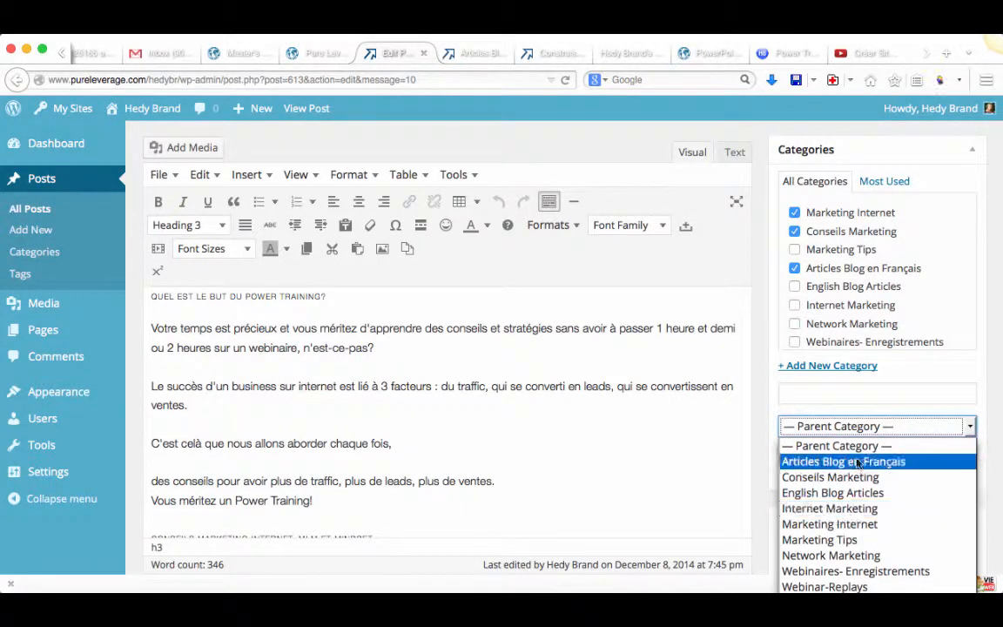
pyautogui.click(896, 425)
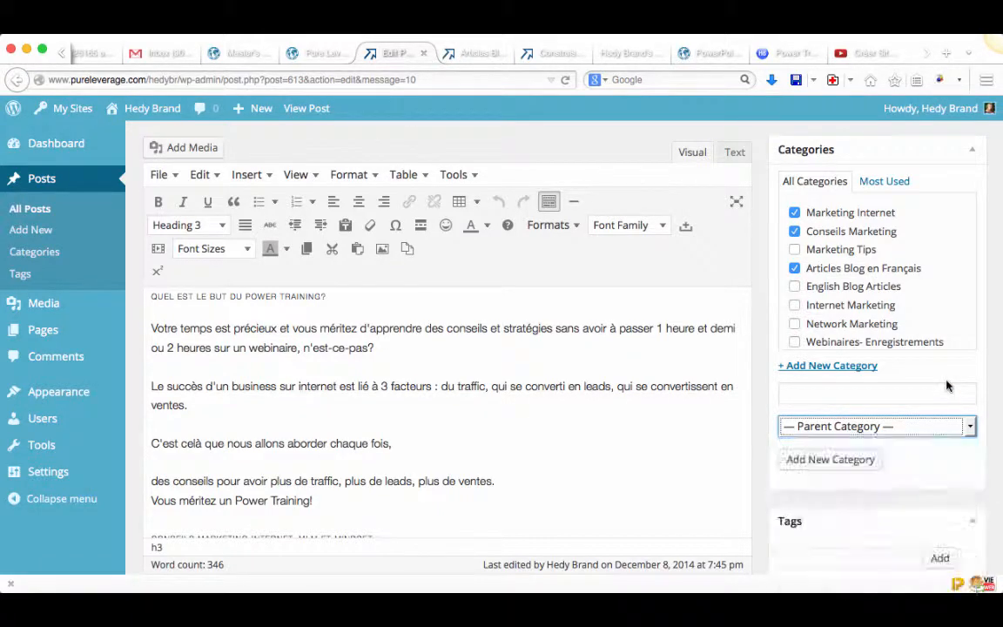
pyautogui.scroll(-5, 898, 489)
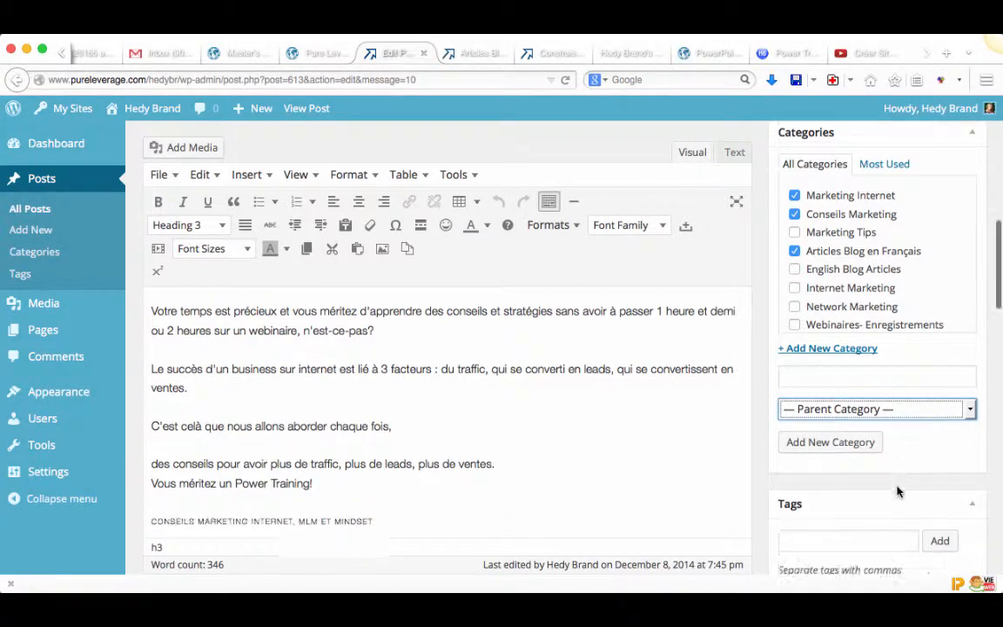
# Add the tags tutoriel Pinterest, marketing Pinterest and the suggested réseaux médias sociaux to the post.
pyautogui.click(862, 361)
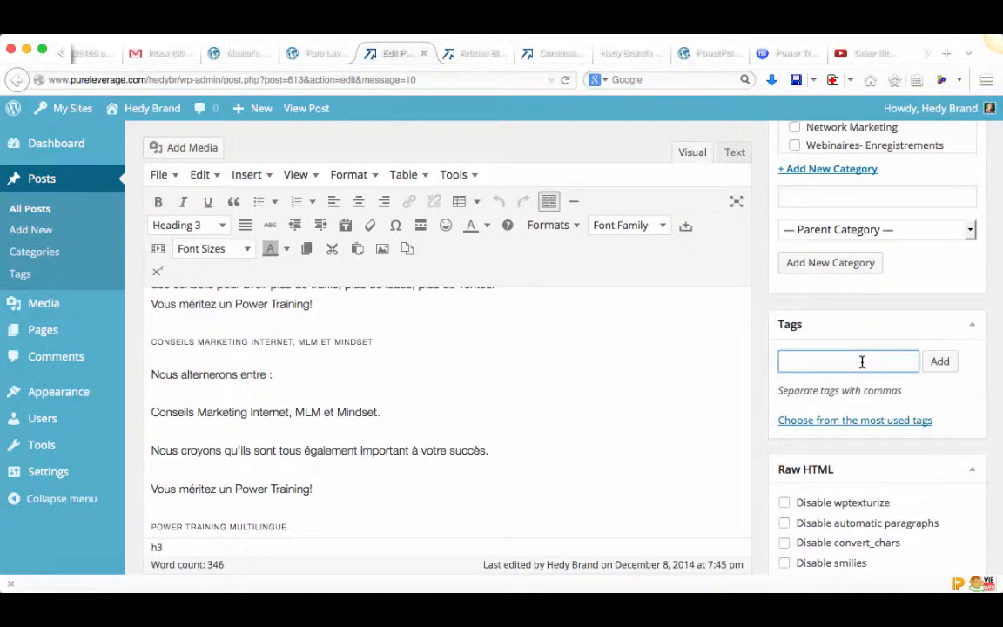
pyautogui.write('tutoriel Pinterest, marketi')
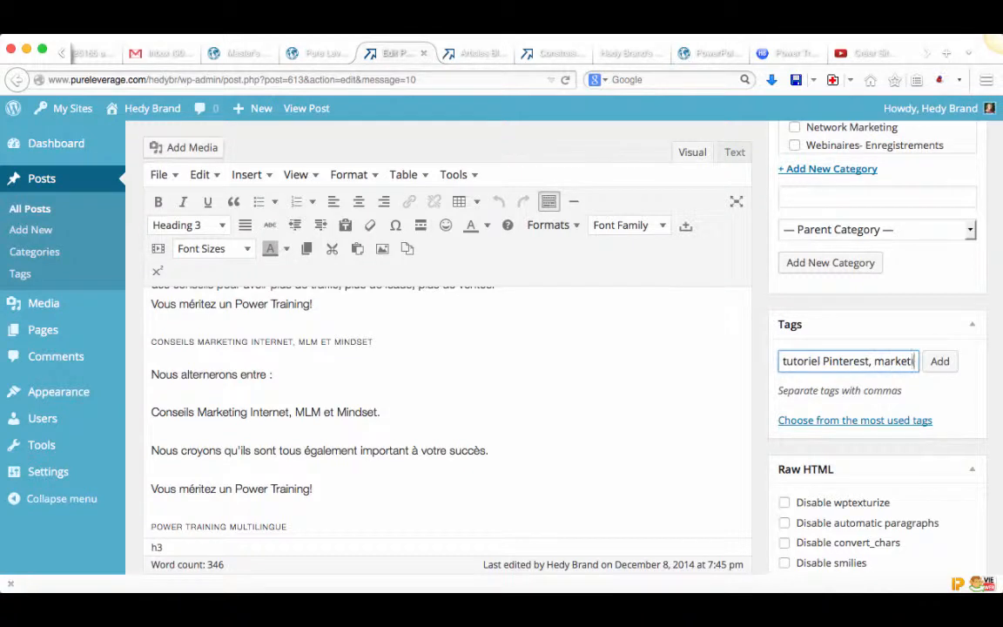
pyautogui.write('ng Pinte')
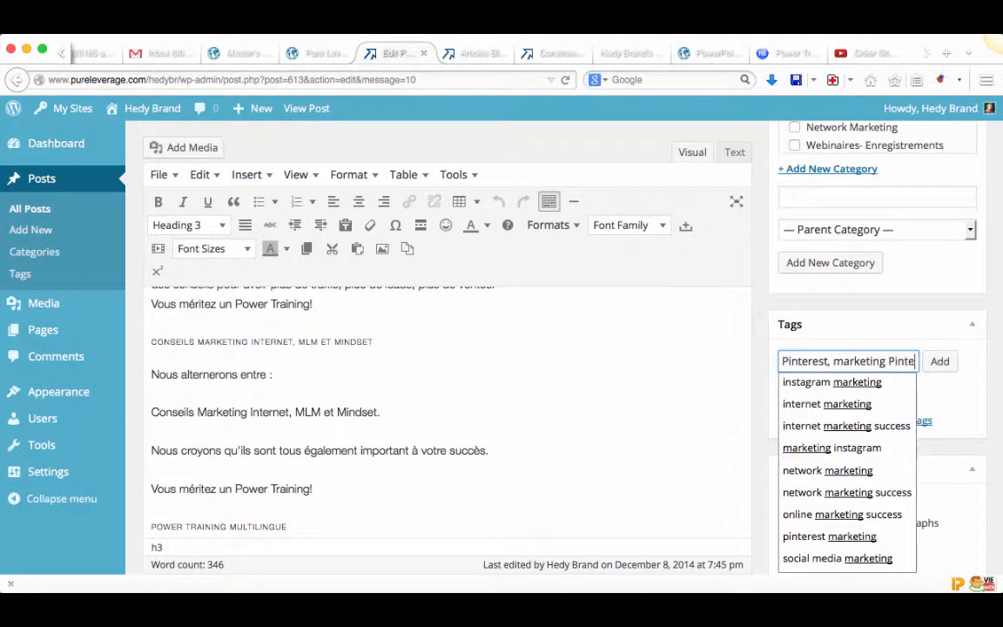
pyautogui.write('rest, m')
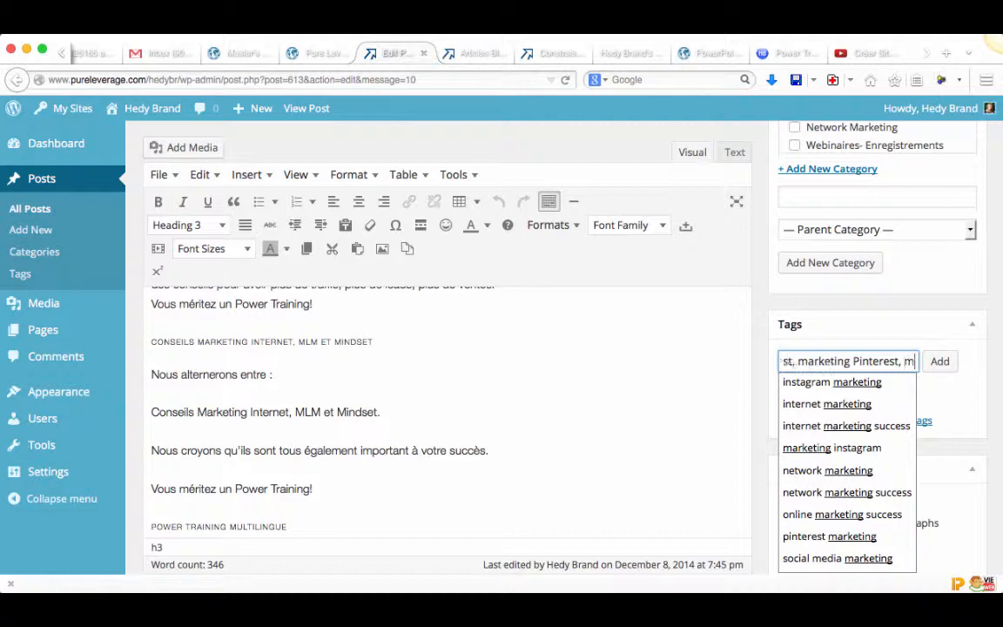
pyautogui.write('édias sociaux')
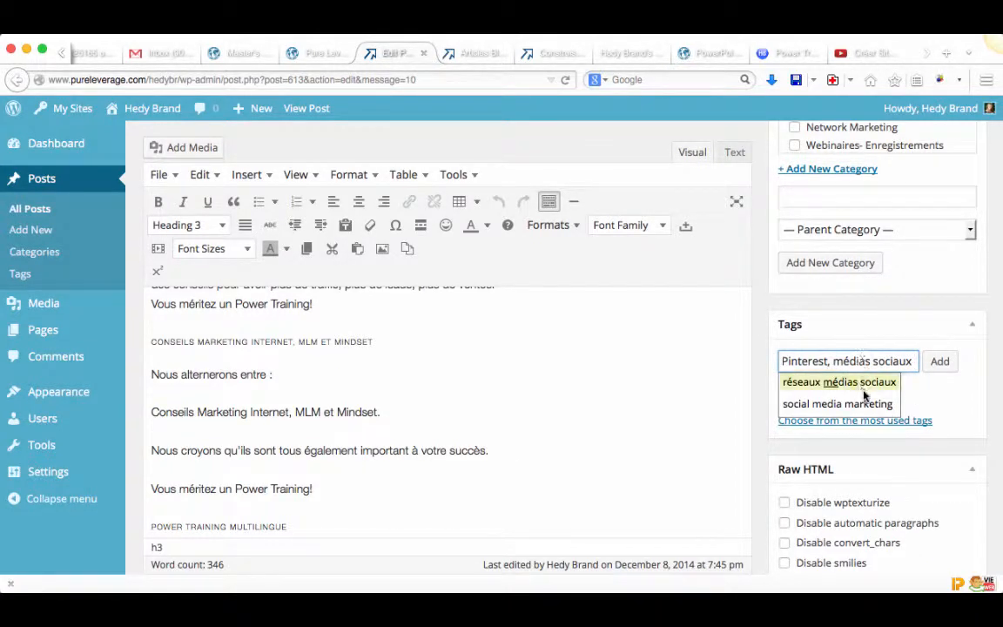
pyautogui.click(811, 383)
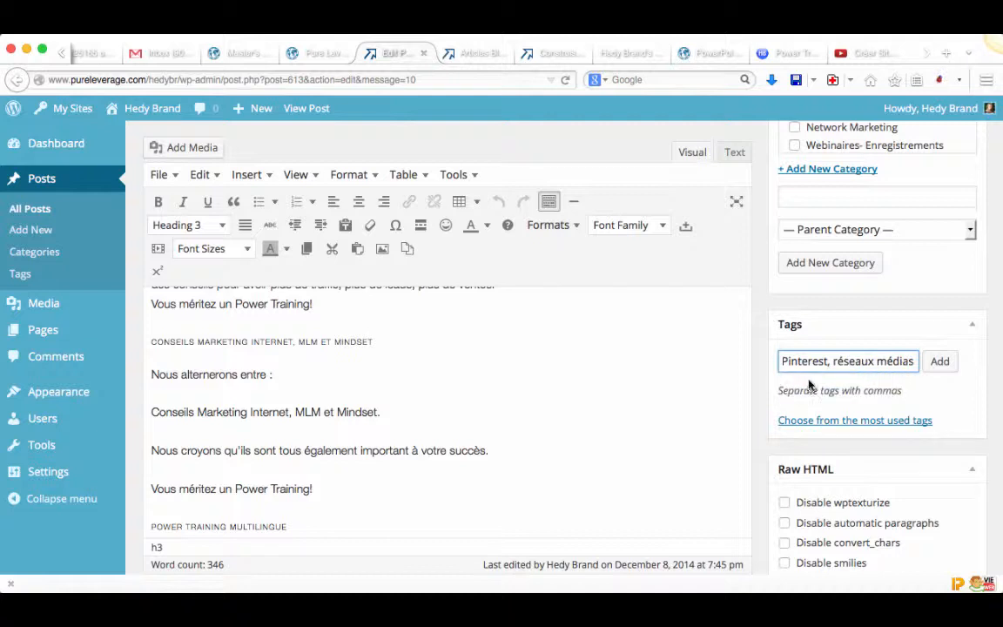
pyautogui.click(940, 364)
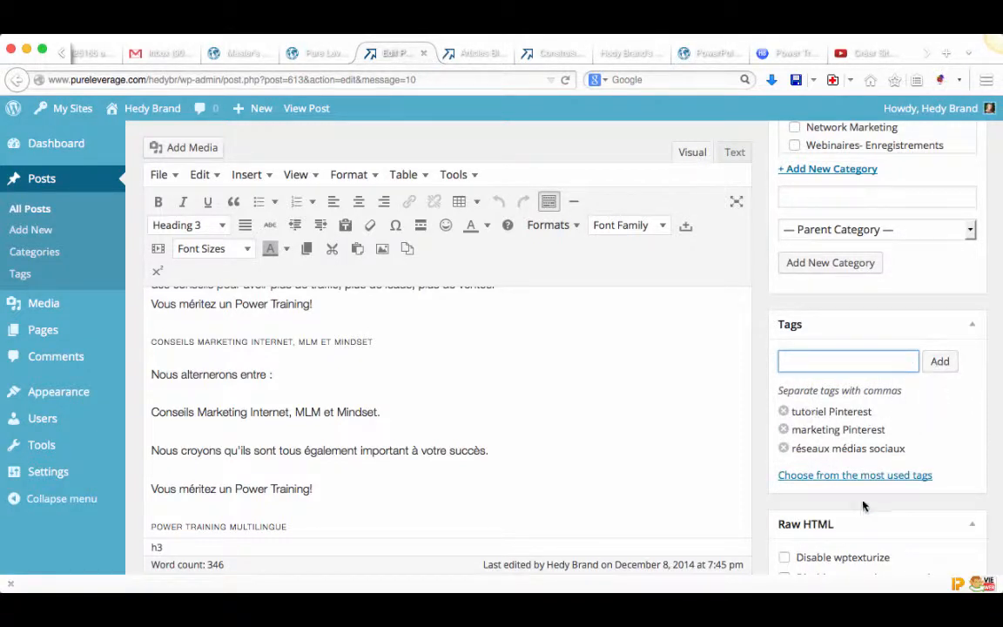
# Check the post's remaining settings down to the featured image and publish the post.
pyautogui.scroll(-5, 858, 496)
pyautogui.scroll(-5, 862, 500)
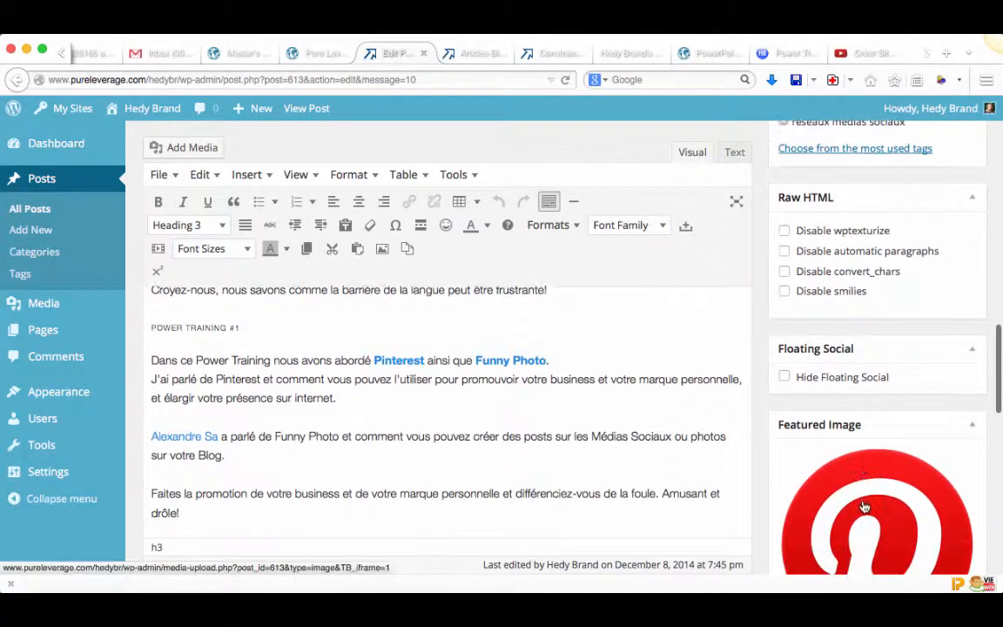
pyautogui.scroll(10, 862, 505)
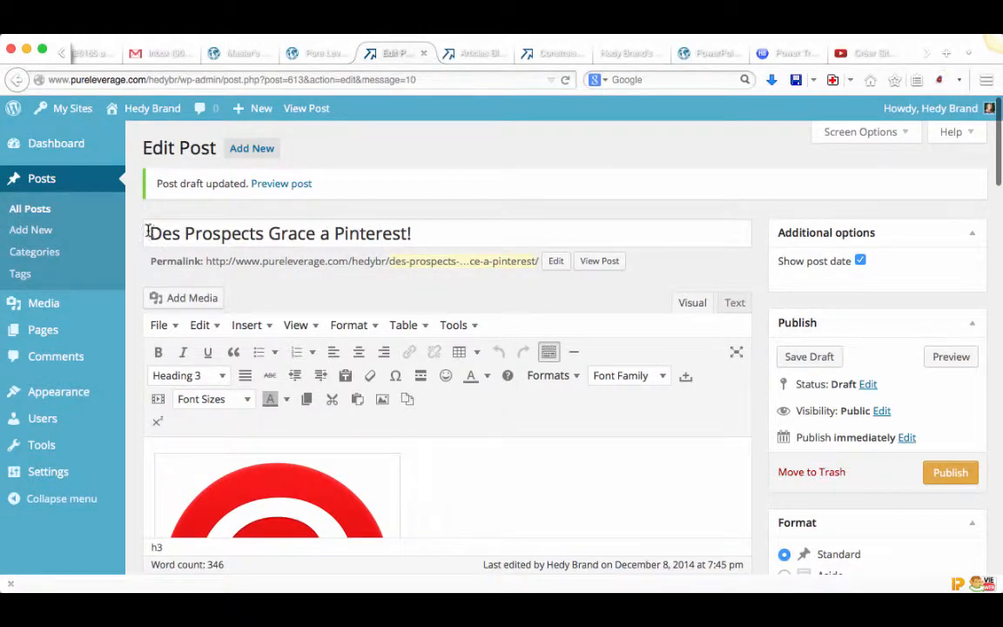
pyautogui.click(951, 472)
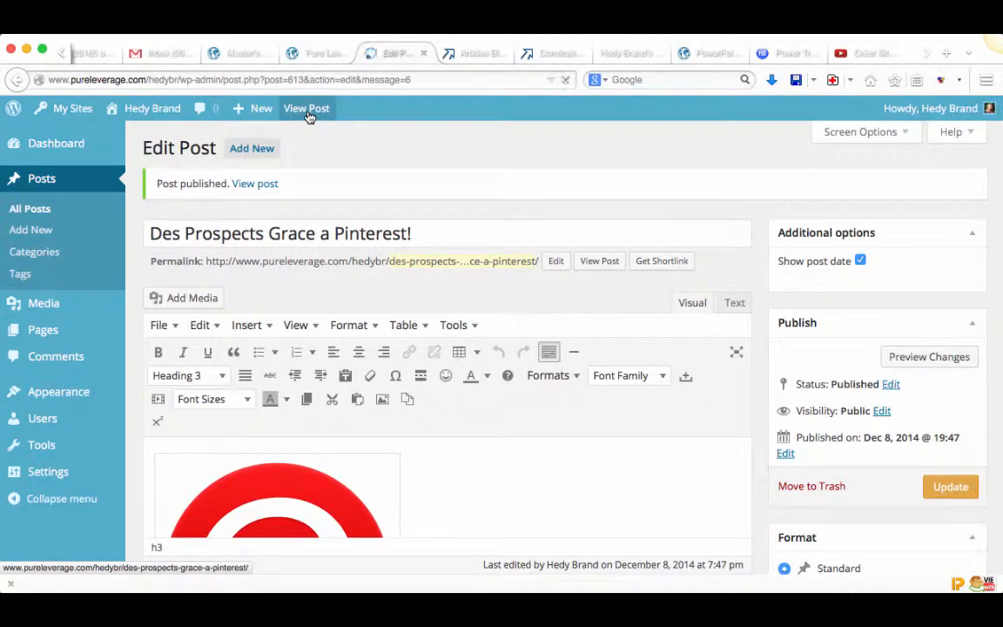
# Review the published post on the live blog down to its comment form and open the Articles Blog en Français category page.
pyautogui.click(307, 109)
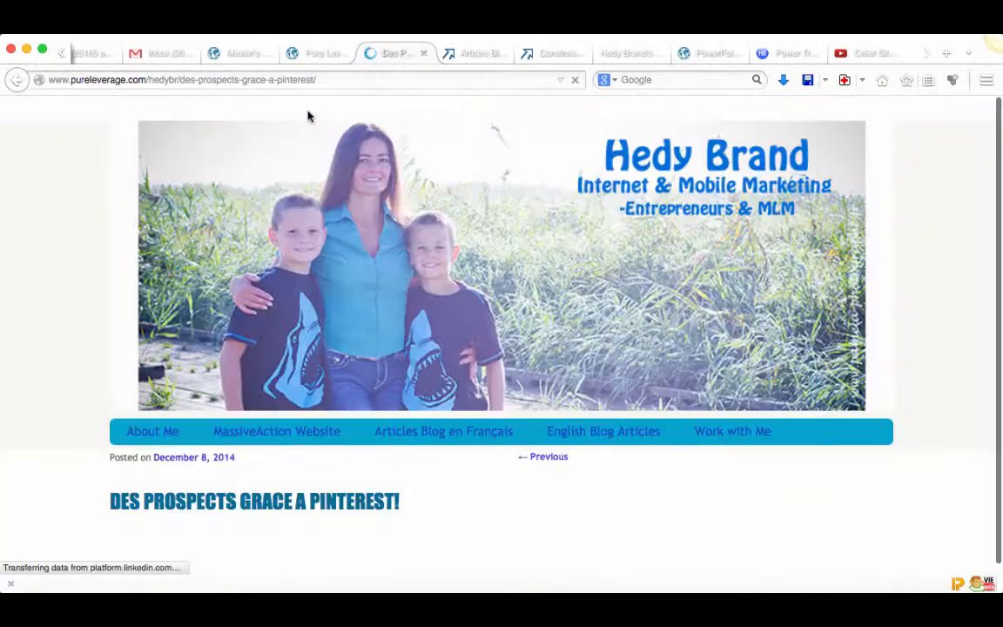
pyautogui.scroll(-10, 444, 383)
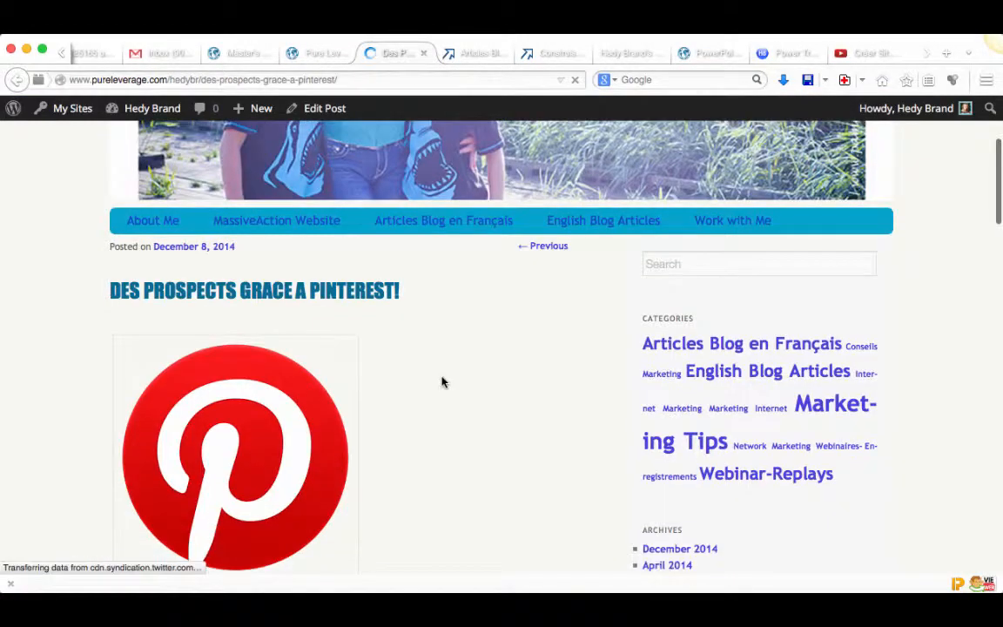
pyautogui.scroll(-10, 442, 381)
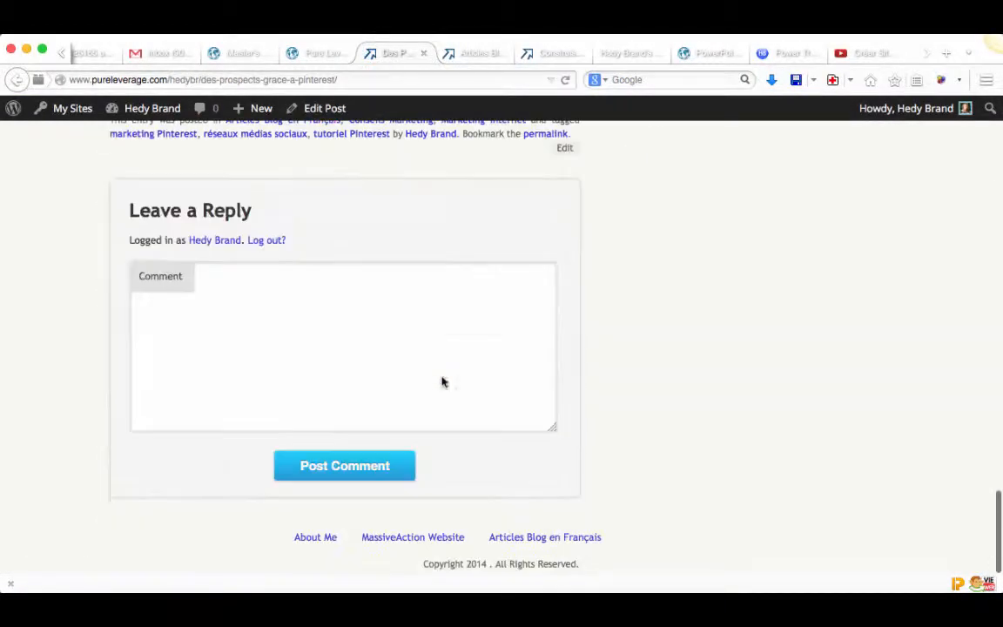
pyautogui.scroll(15, 443, 378)
pyautogui.scroll(5, 443, 377)
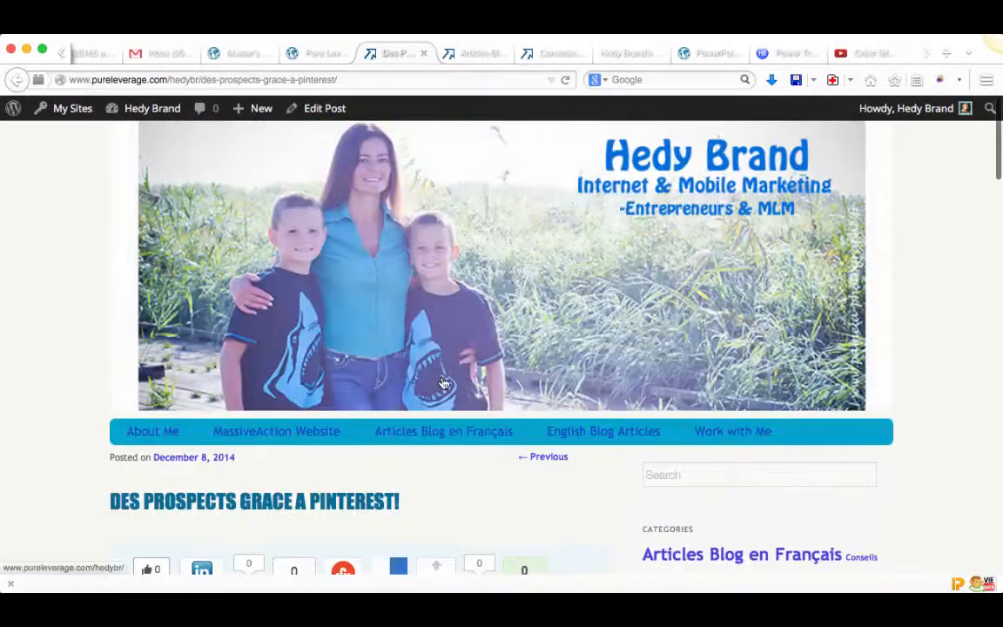
pyautogui.click(469, 436)
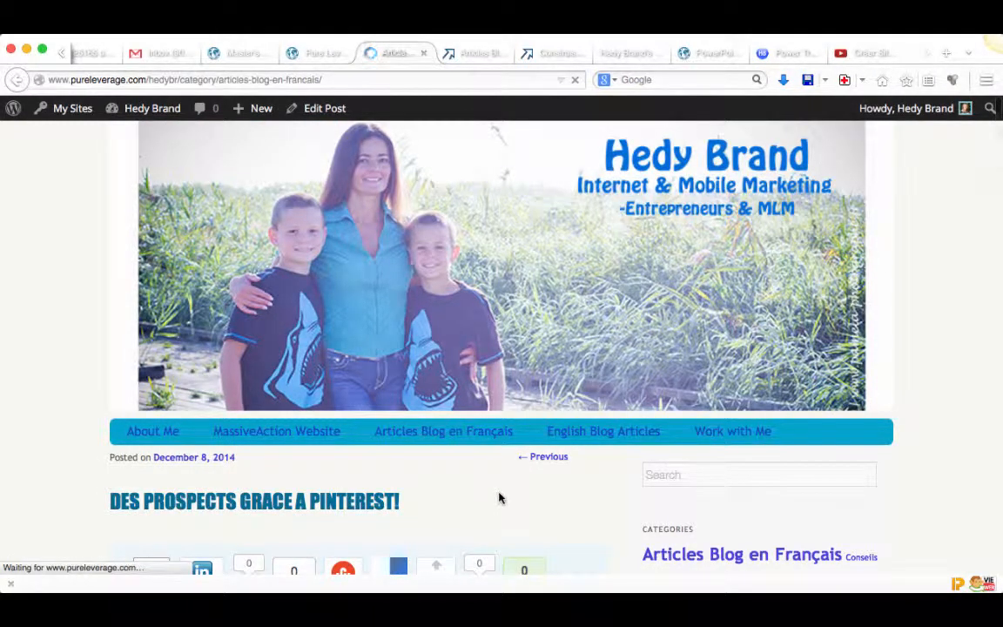